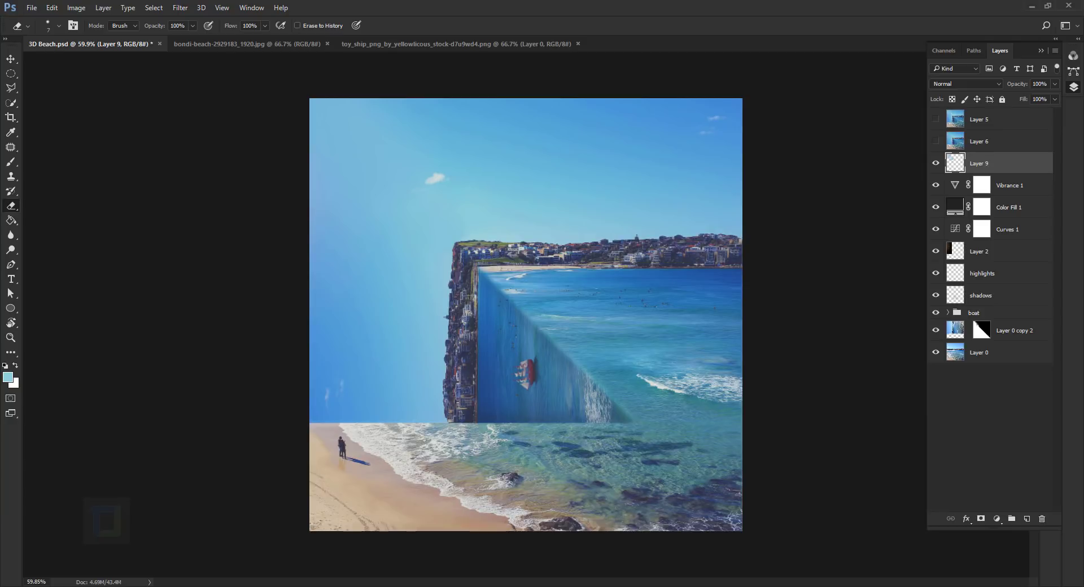
- Review the bondi-beach and toy ship source images, and convert the beach photo's locked Background into an editable layer
left_click(208, 44)
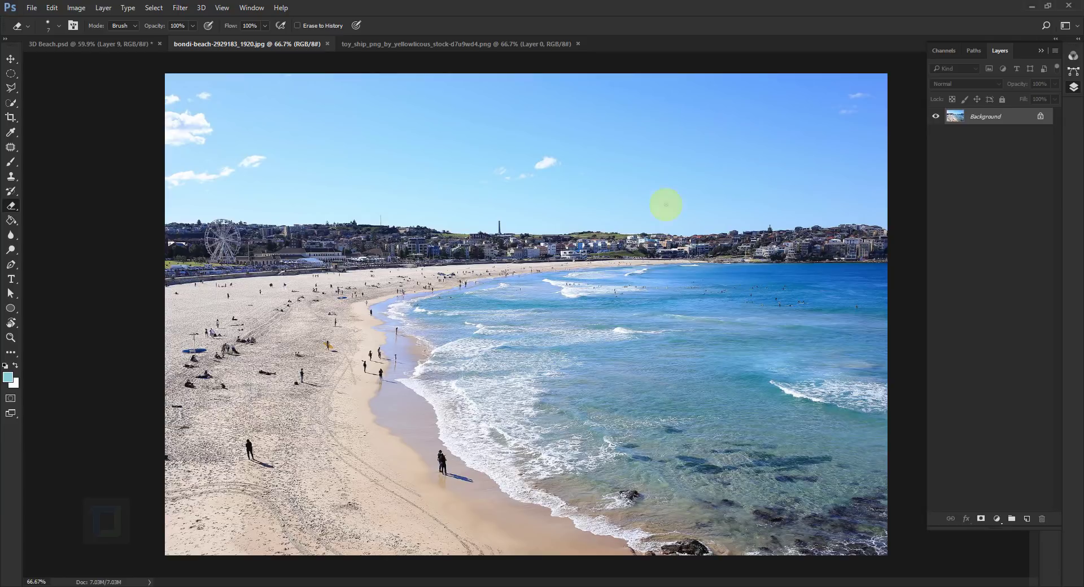
left_click(378, 43)
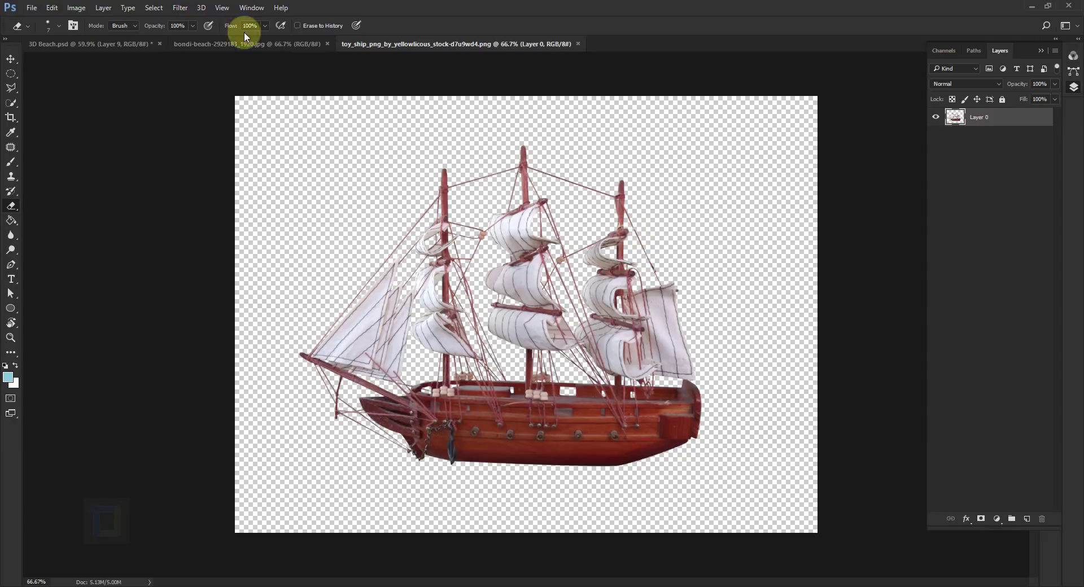
left_click(260, 45)
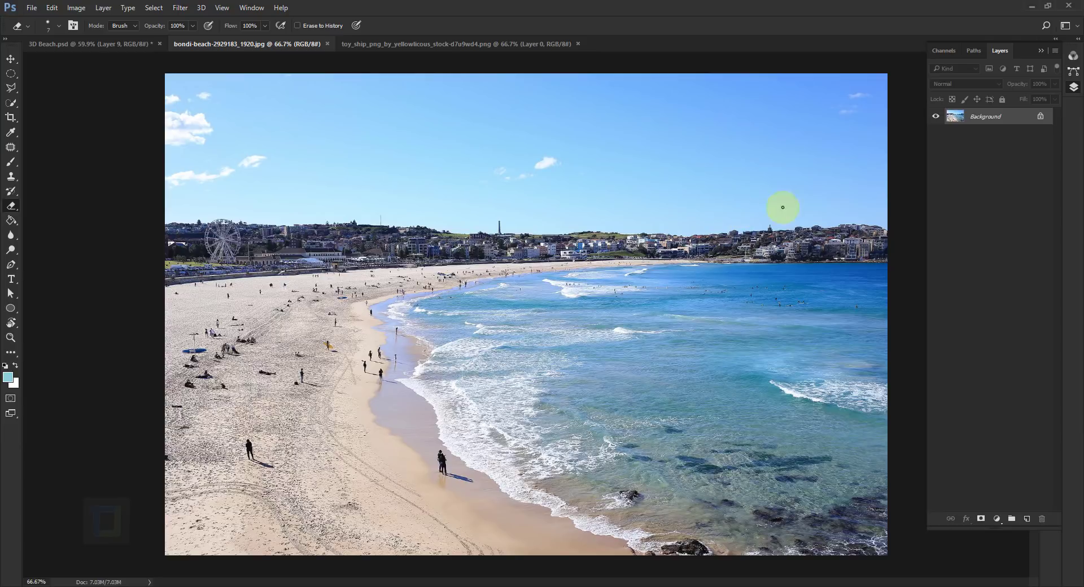
double_click(1014, 119)
left_click(547, 162)
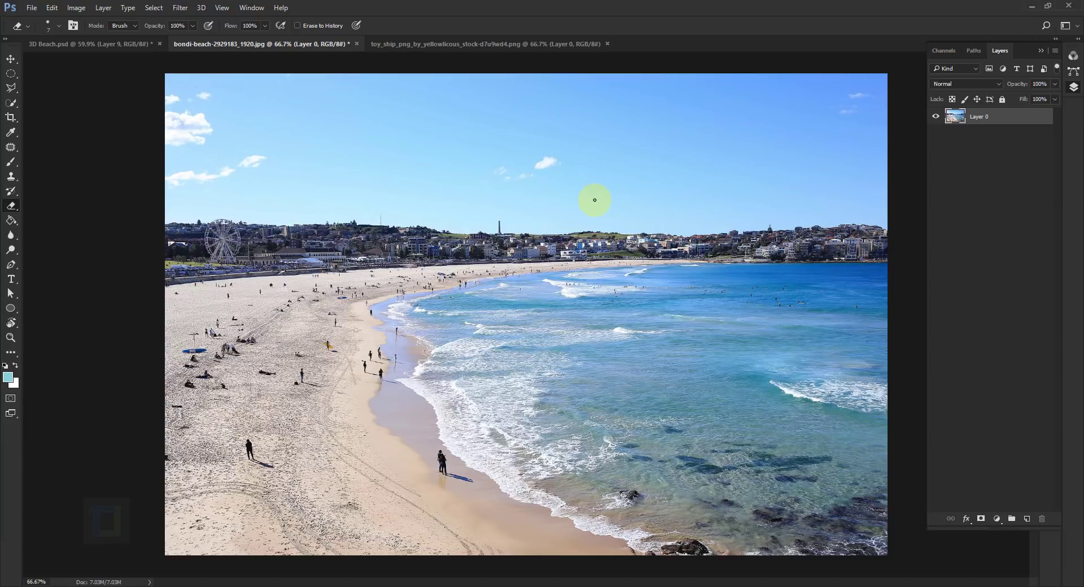
- Duplicate the beach layer and rename the copy flip
key("ctrl+j")
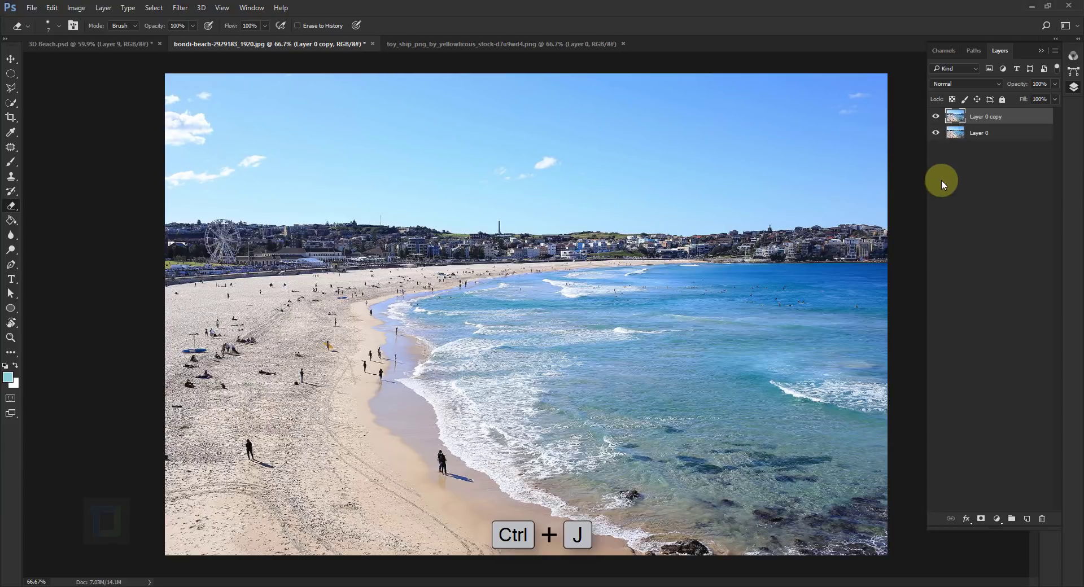
double_click(982, 117)
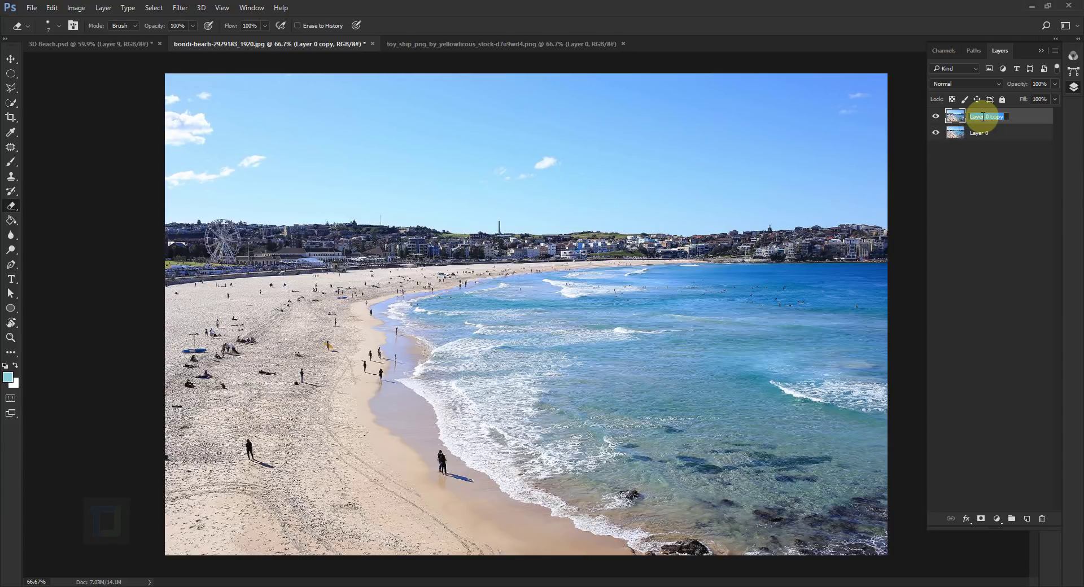
type("F")
key("Return")
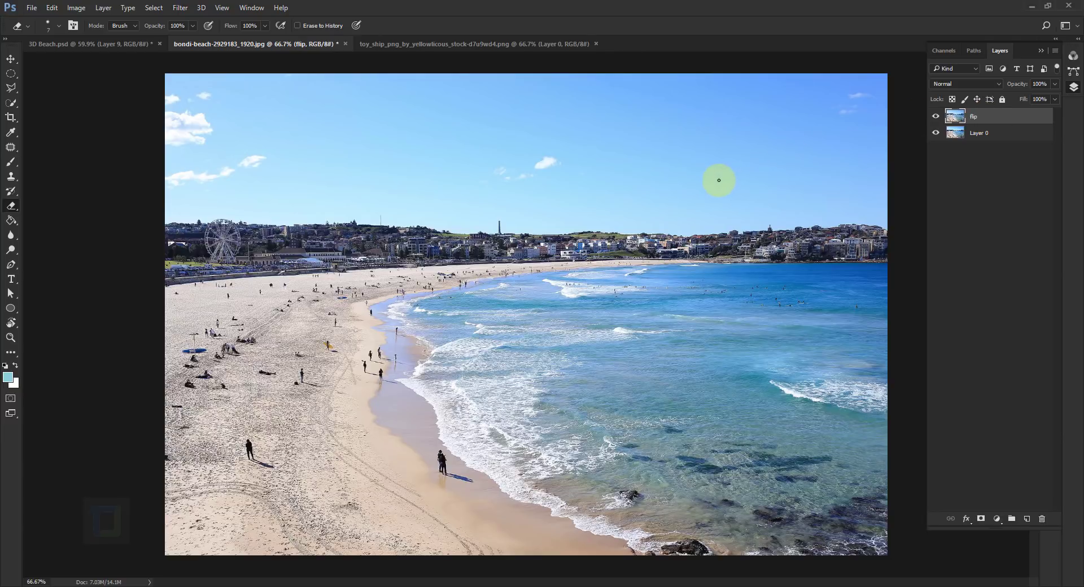
- Rotate the flip layer 90° counter clockwise and align it with the canvas's right and bottom edges
key("ctrl+t")
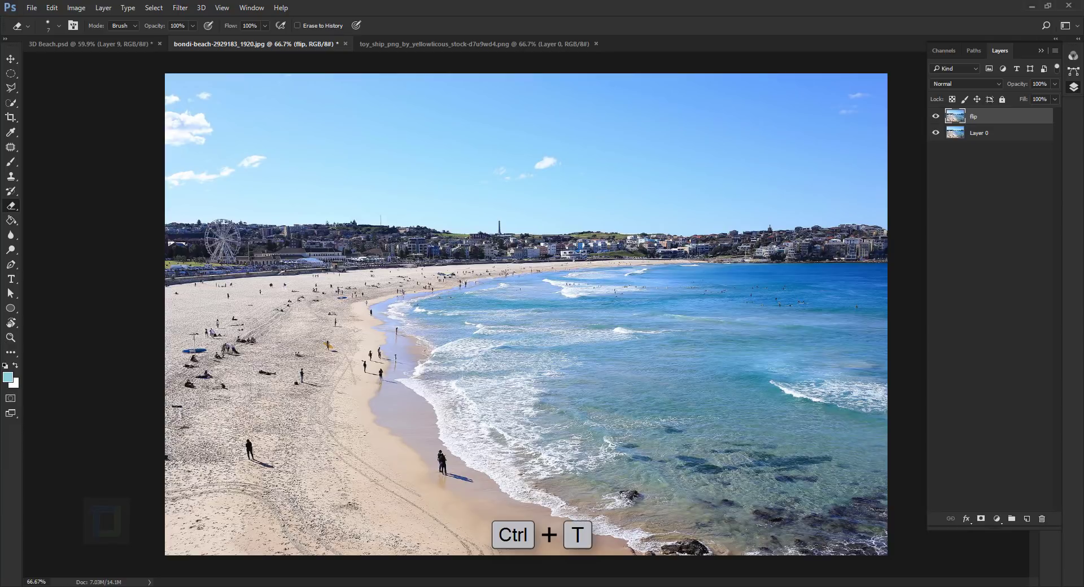
right_click(609, 224)
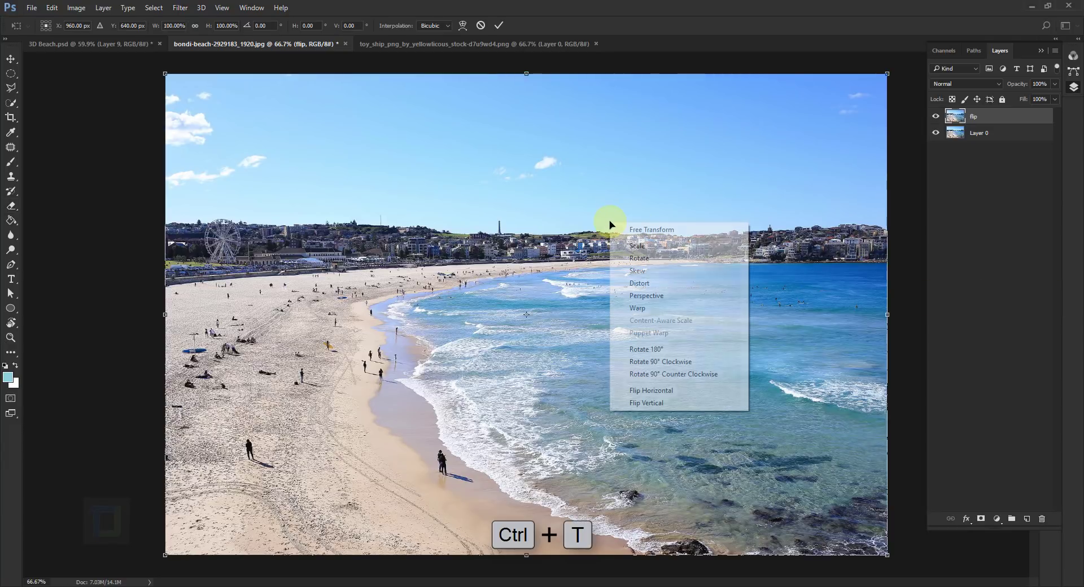
left_click(648, 376)
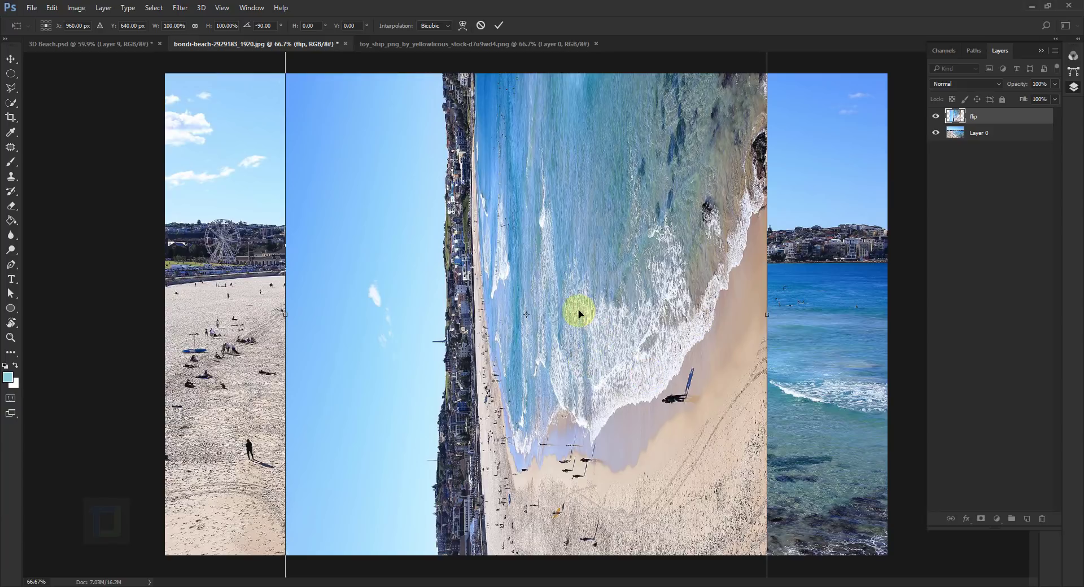
left_click_drag(597, 332, 672, 370)
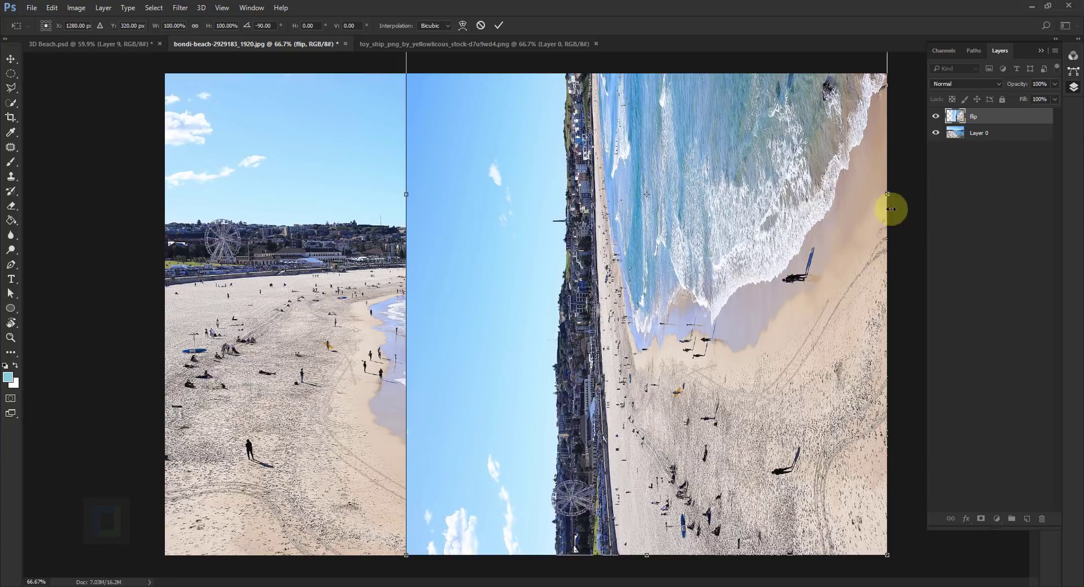
left_click_drag(844, 309, 805, 316)
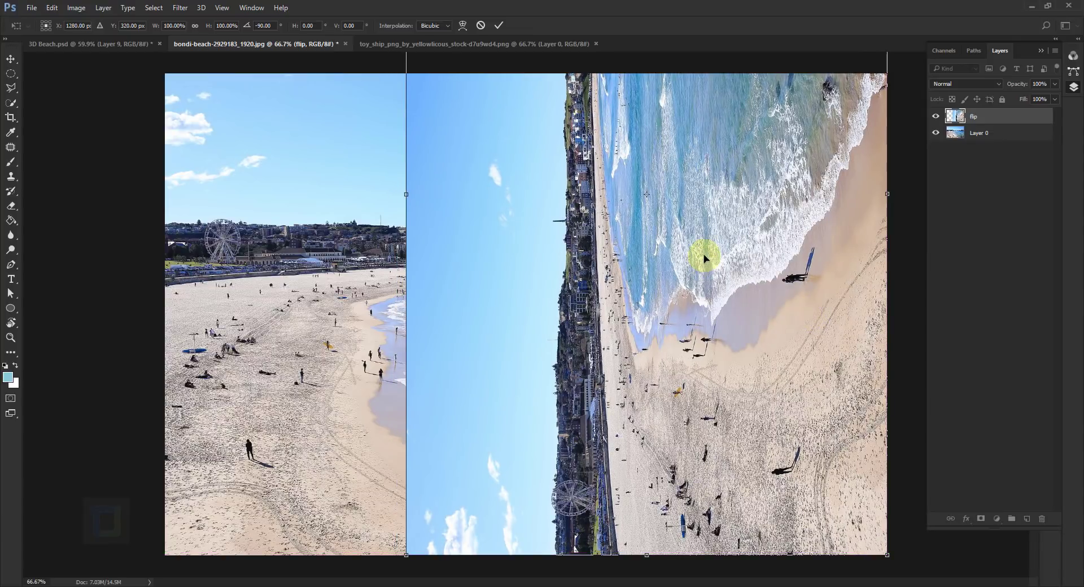
- Flip the rotated layer vertically and apply the transform
right_click(676, 215)
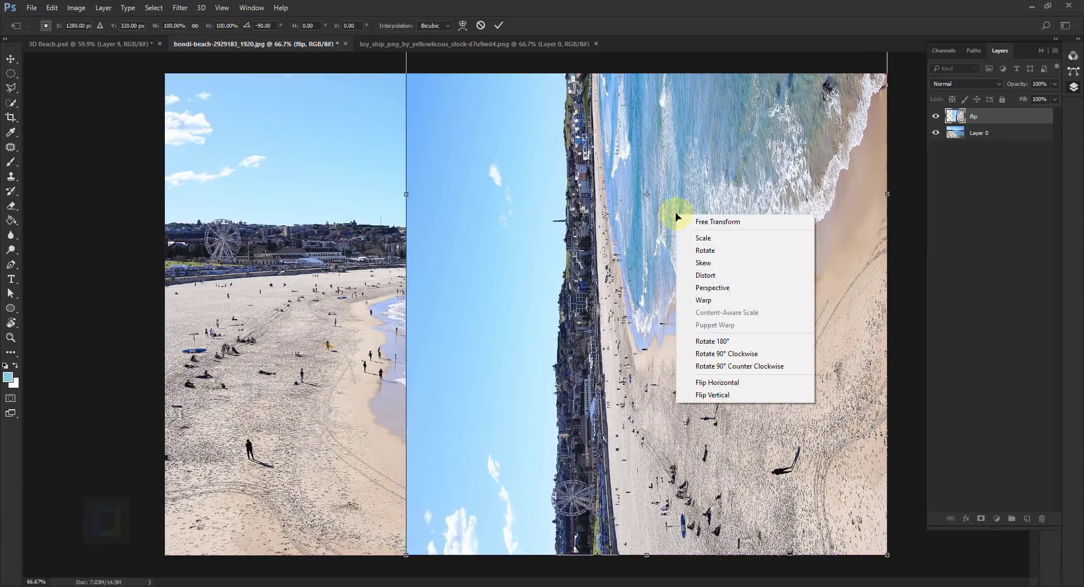
left_click(712, 397)
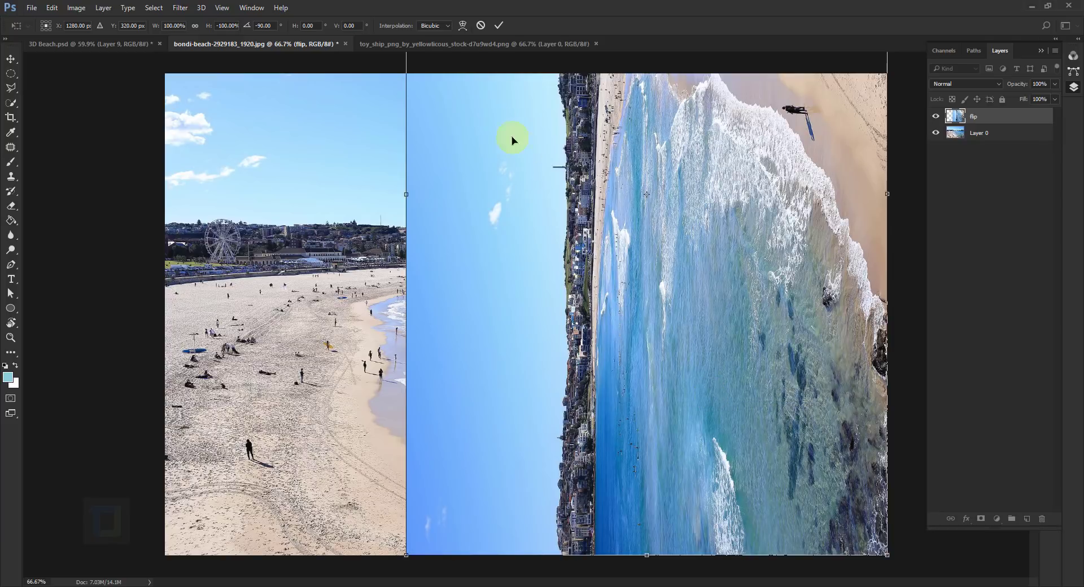
left_click(493, 26)
key("e")
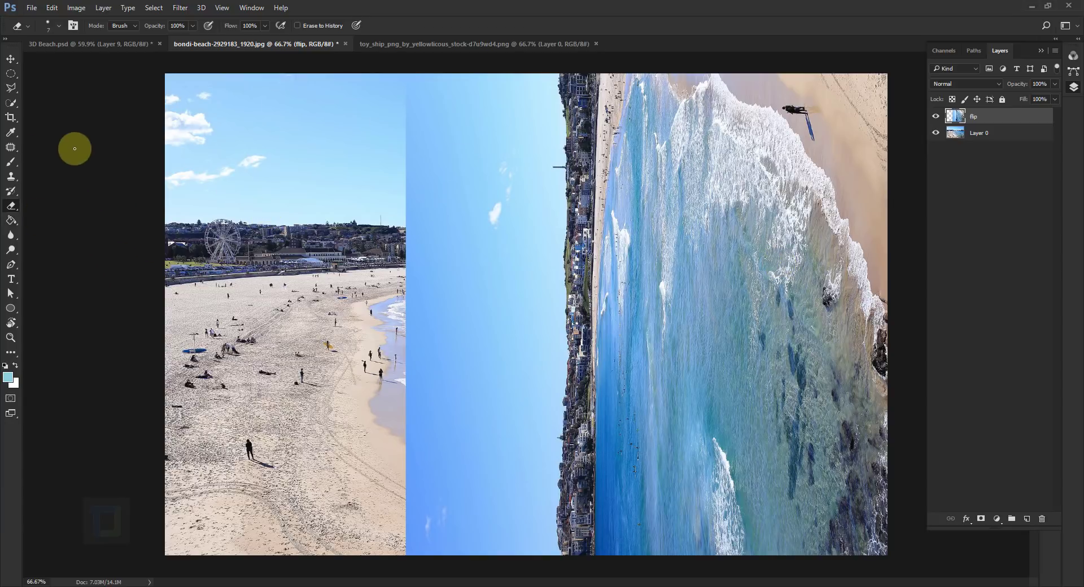
- Crop the canvas's left side to the left edge of the rotated flip layer, making the canvas square
left_click(11, 118)
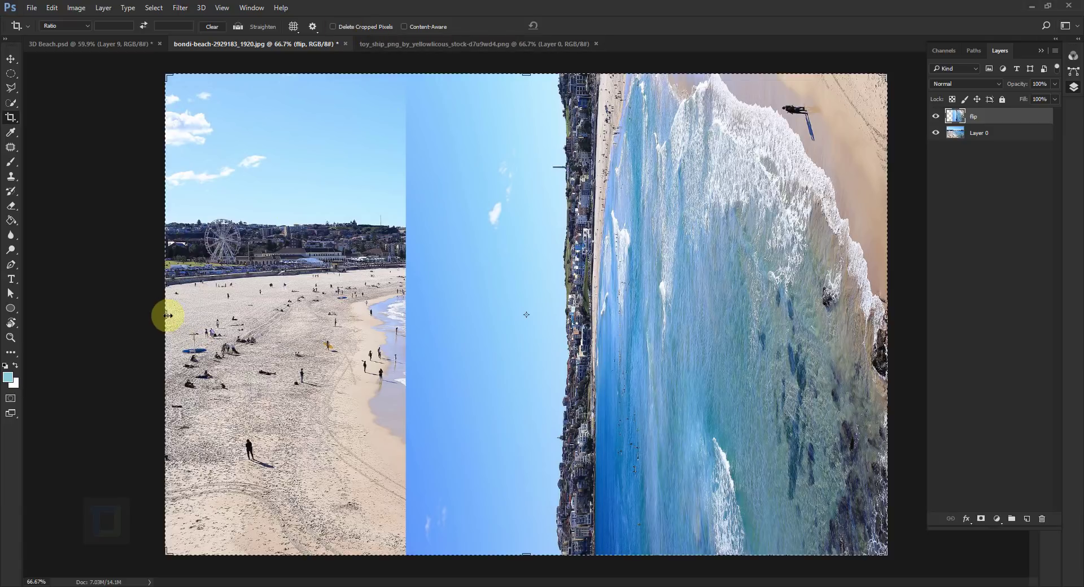
left_click_drag(166, 315, 286, 314)
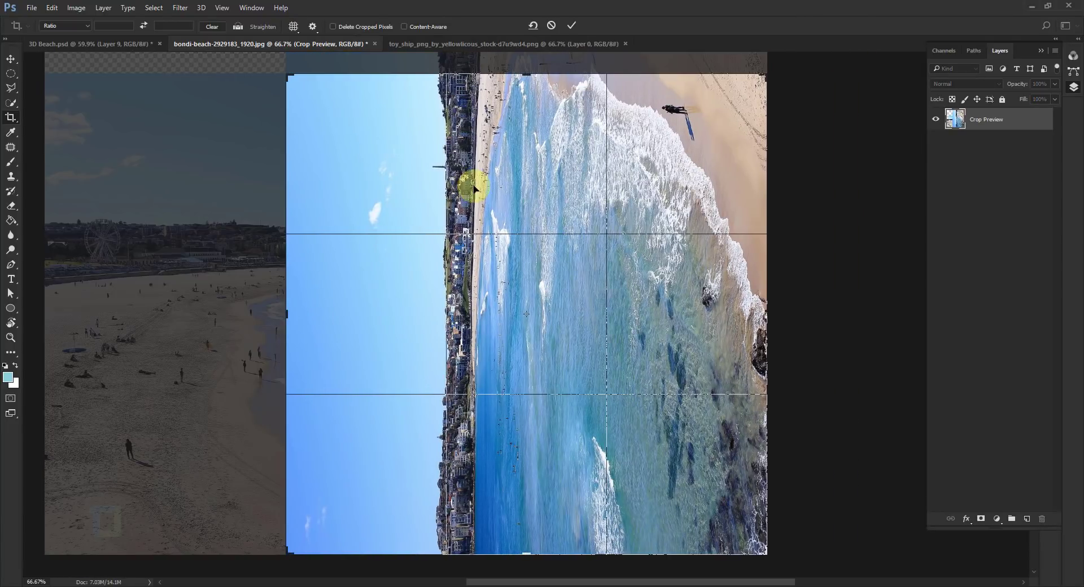
key("Return")
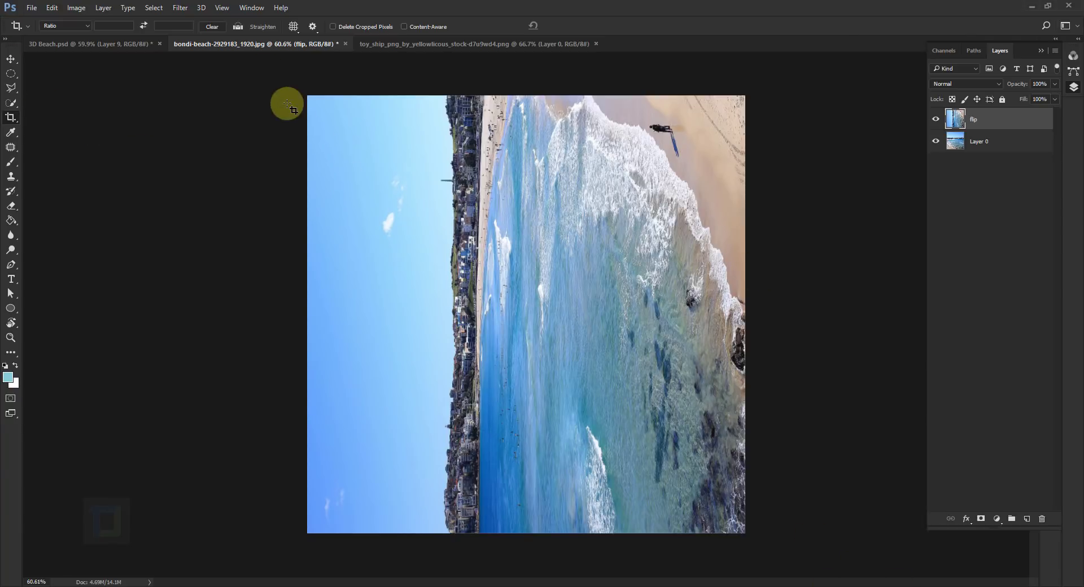
- Select the lower-left half with the Polygonal Lasso along the canvas diagonal and add it as a layer mask on the flip layer
left_click(11, 88)
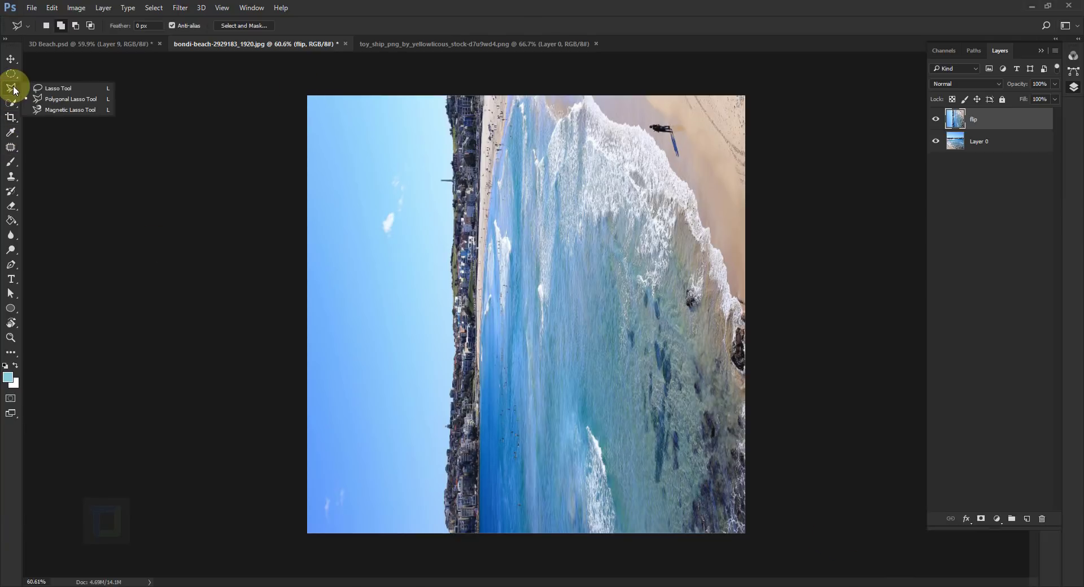
left_click(57, 100)
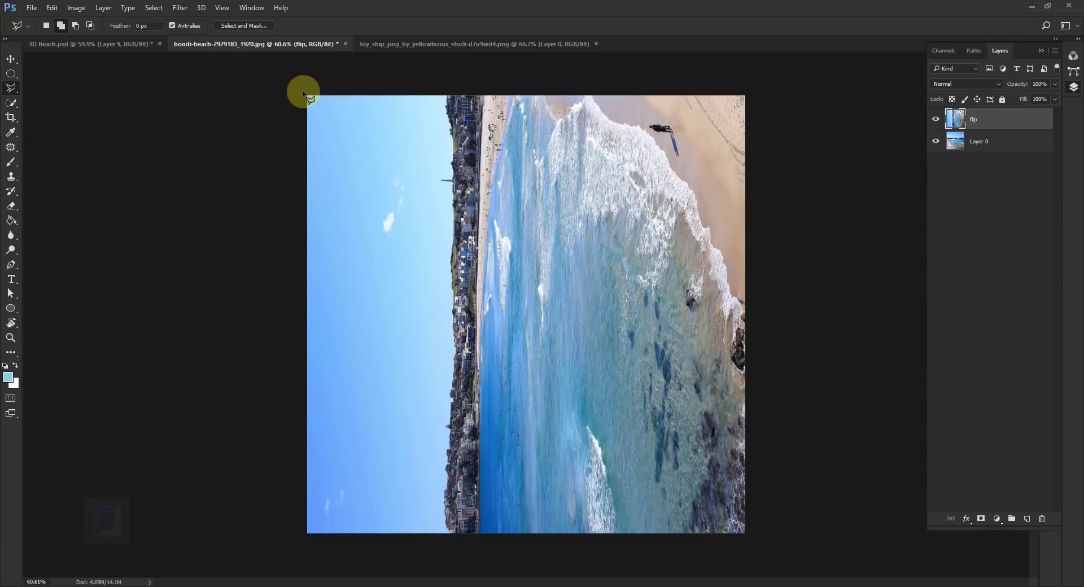
left_click(303, 93)
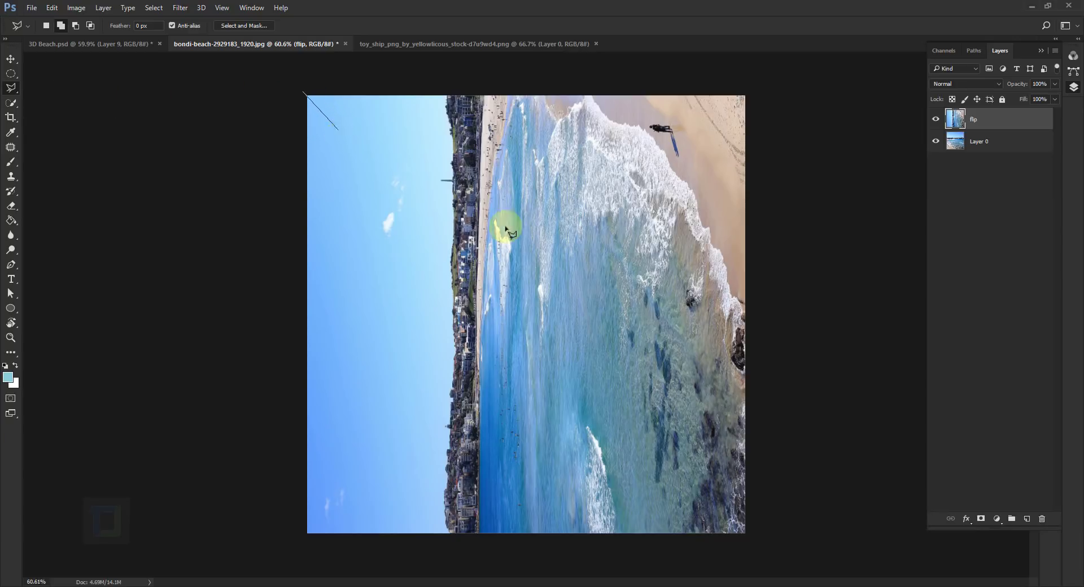
left_click(755, 543)
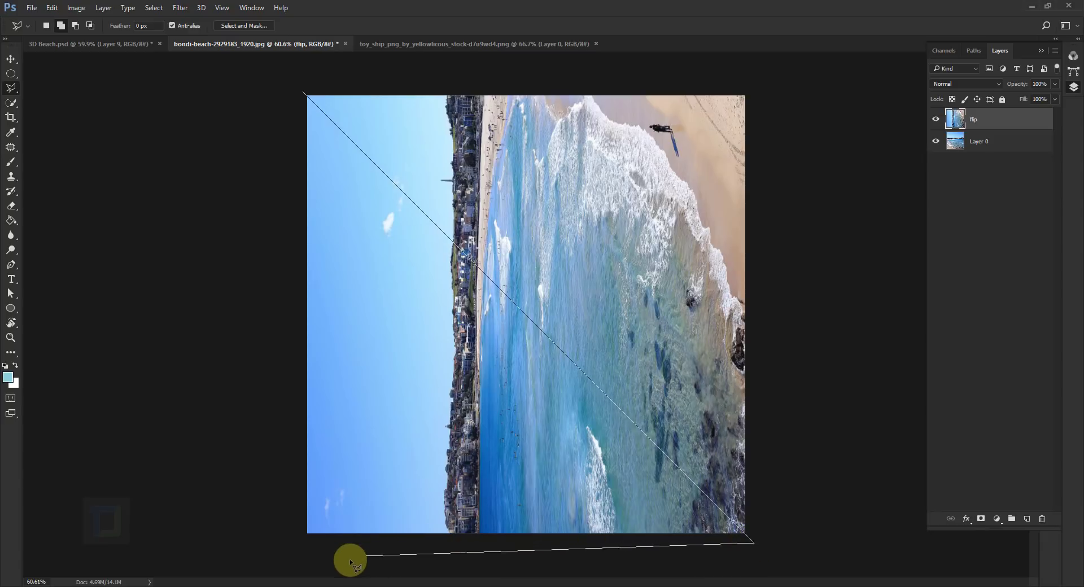
left_click(324, 565)
left_click(199, 508)
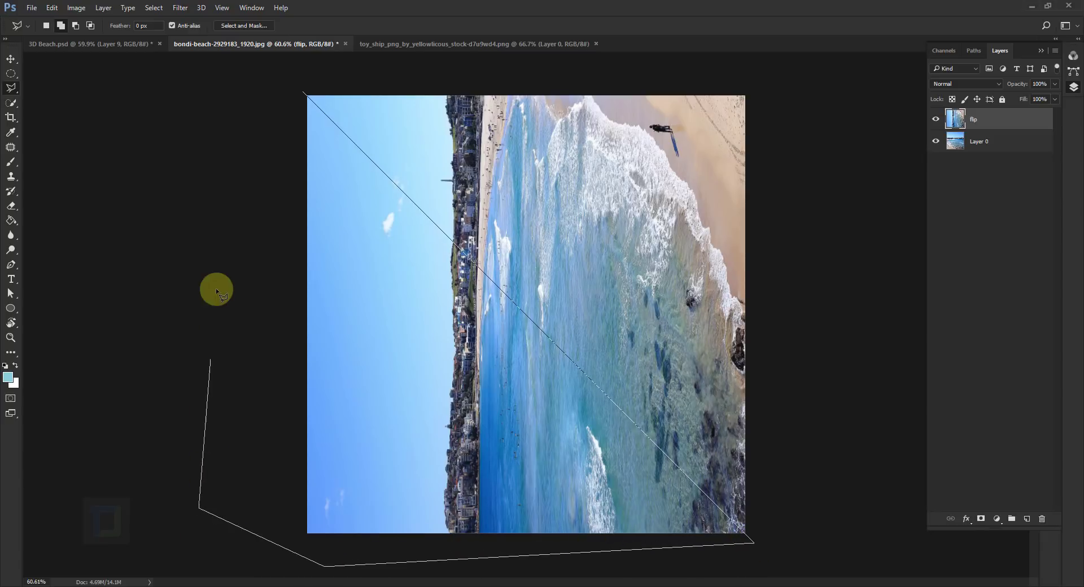
double_click(283, 103)
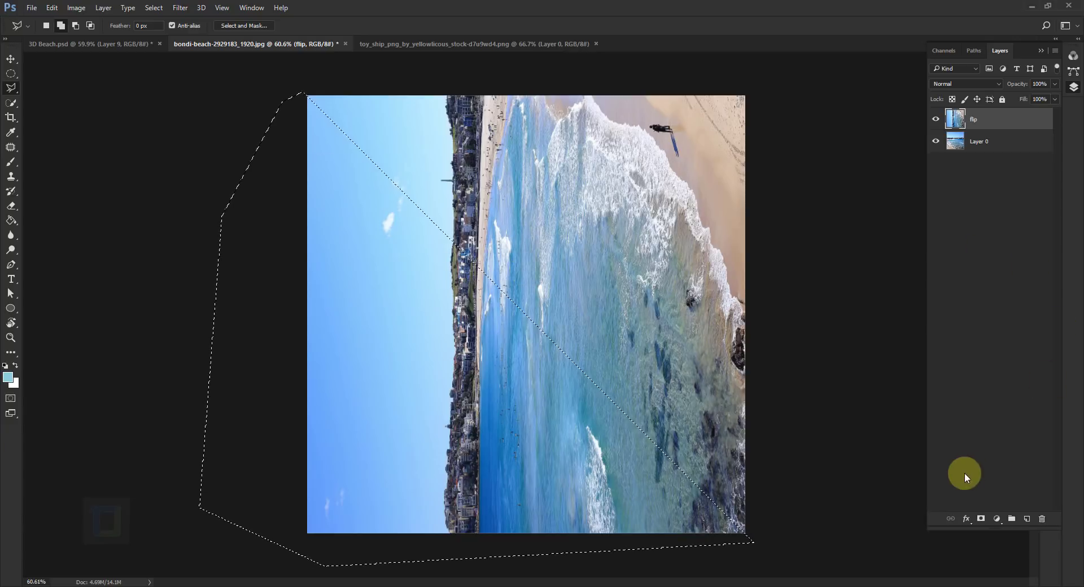
left_click(981, 519)
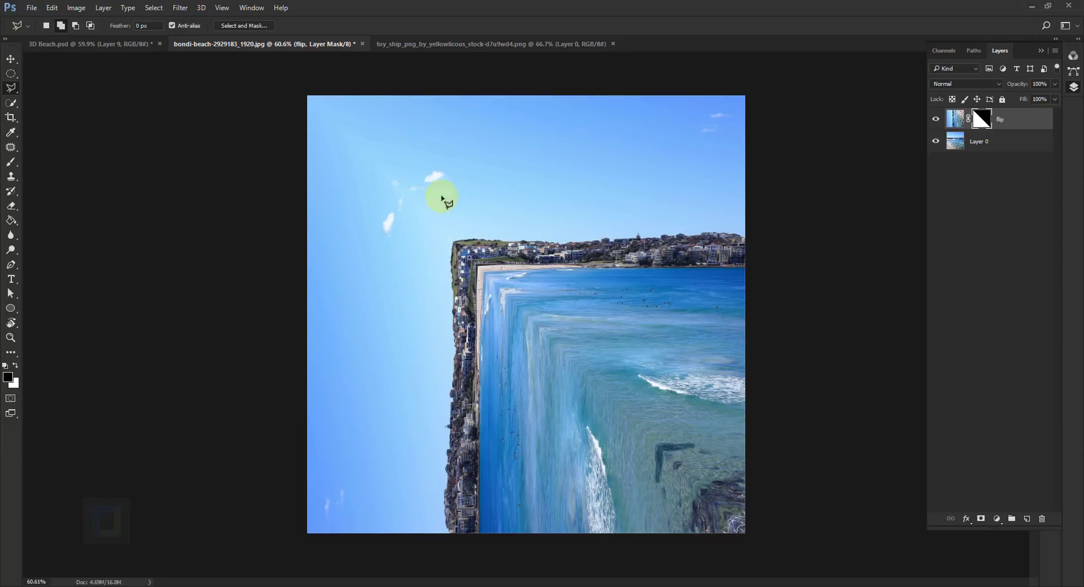
left_click(565, 258)
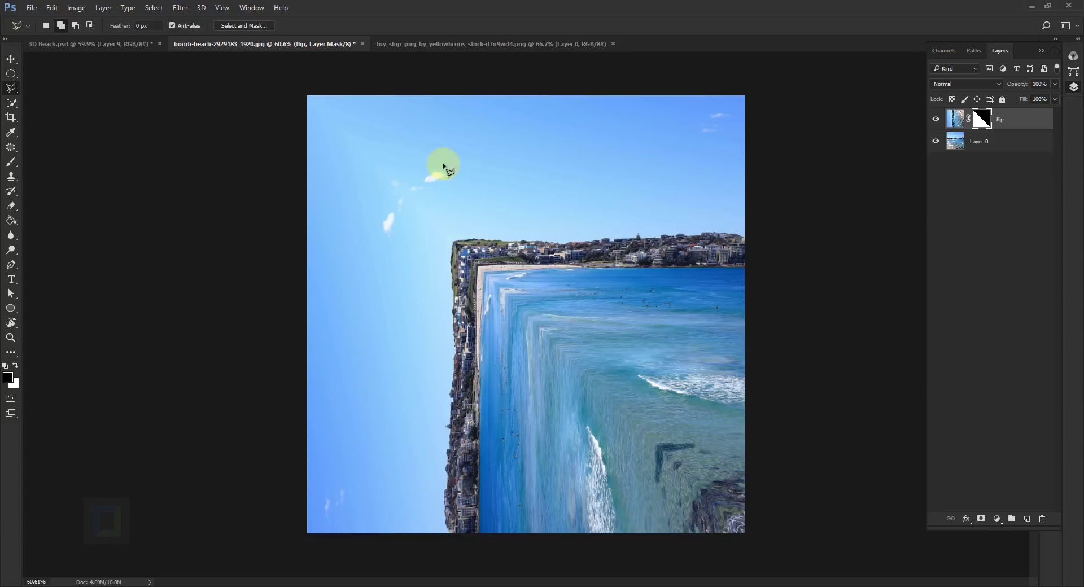
left_click(476, 244)
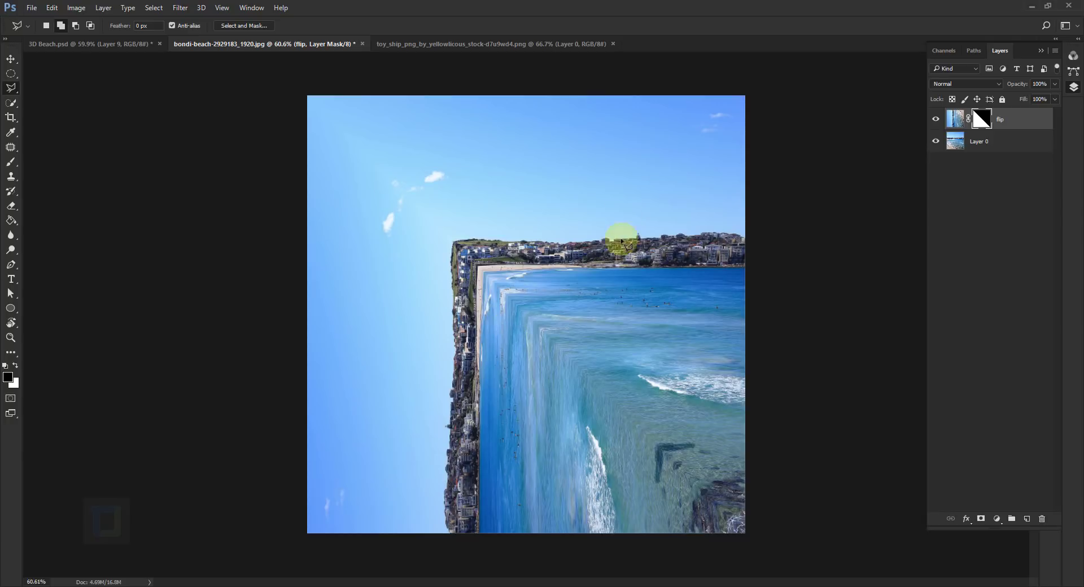
left_click(456, 472)
- Unlink the flip layer's mask and move only its image straight up, leaving the original shoreline exposed along the bottom
left_click(954, 121)
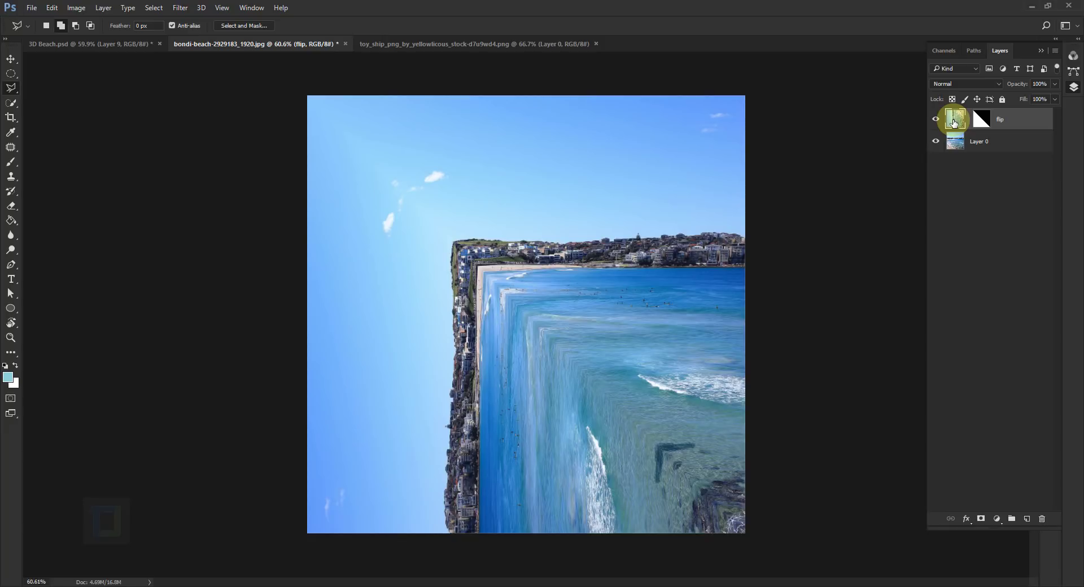
left_click(10, 58)
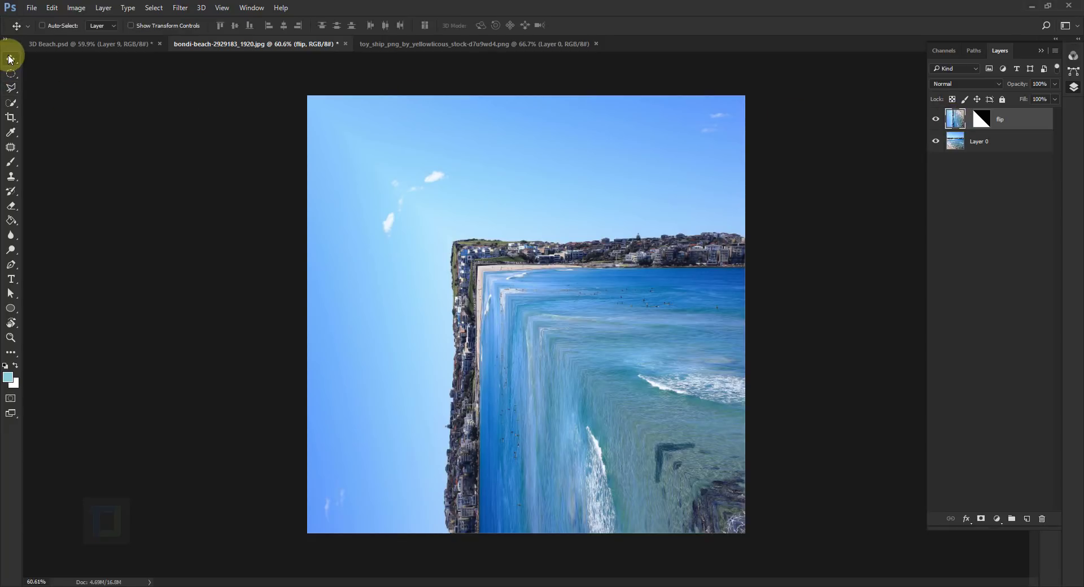
key("shift")
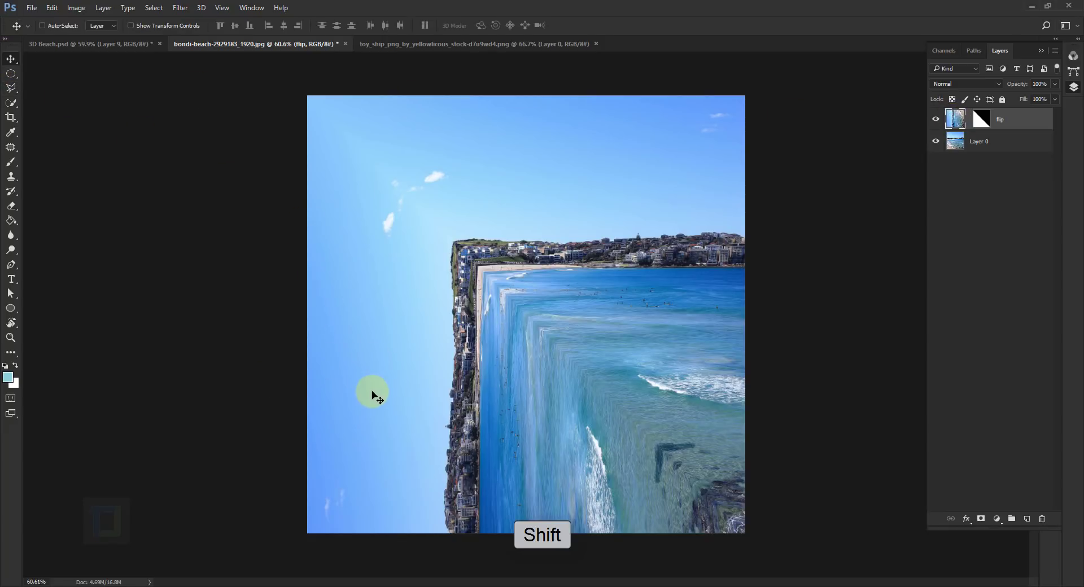
left_click_drag(373, 391, 373, 319)
left_click_drag(396, 375, 396, 340)
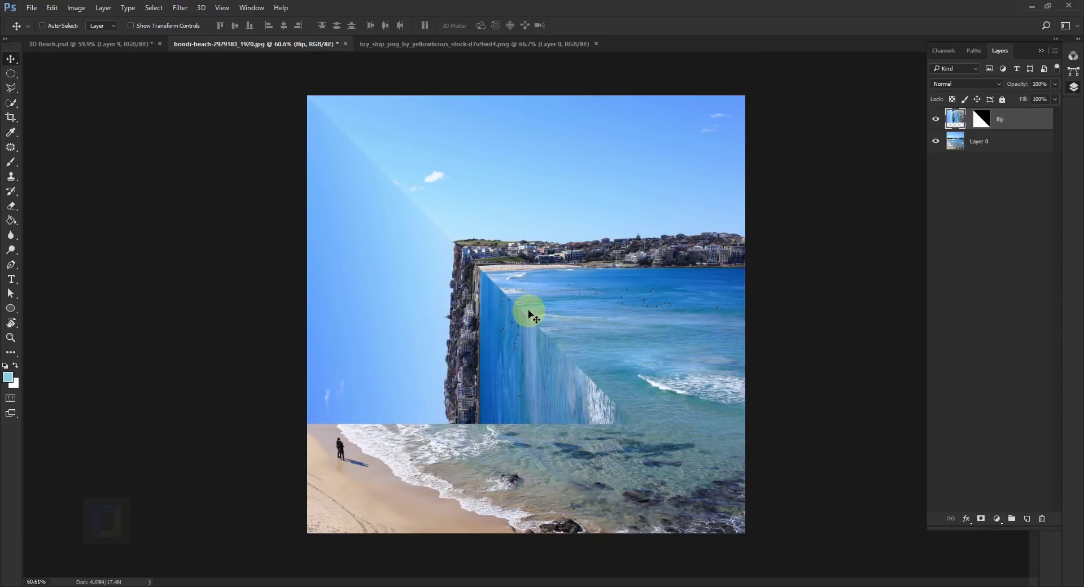
left_click_drag(418, 299, 416, 306)
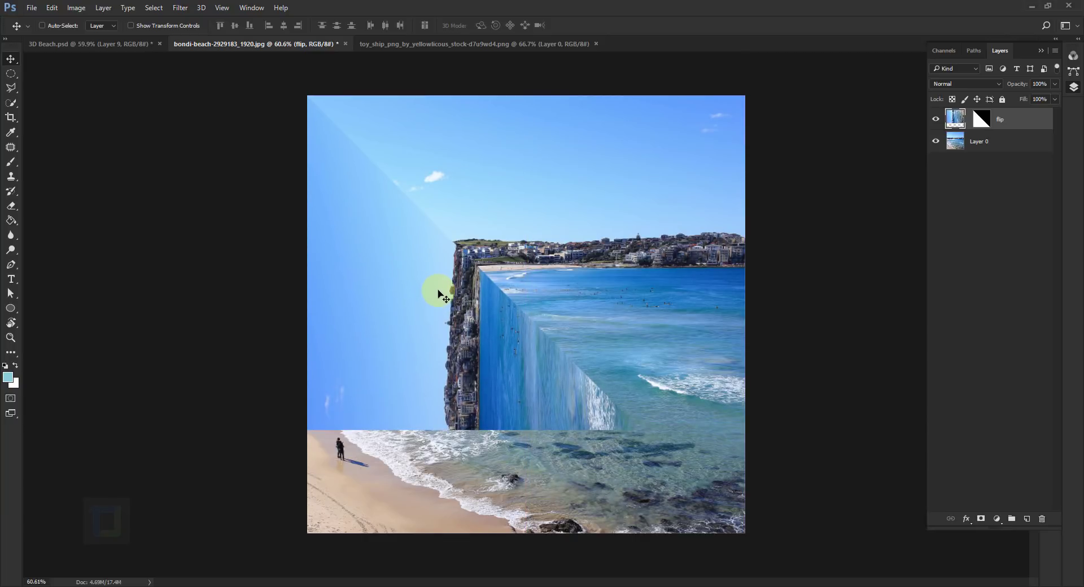
- Nudge the flip layer's image slightly left and up so its vertical coastline meets the horizontal one at the corner
scroll(452, 262, "up", 1)
scroll(453, 267, "up", 2)
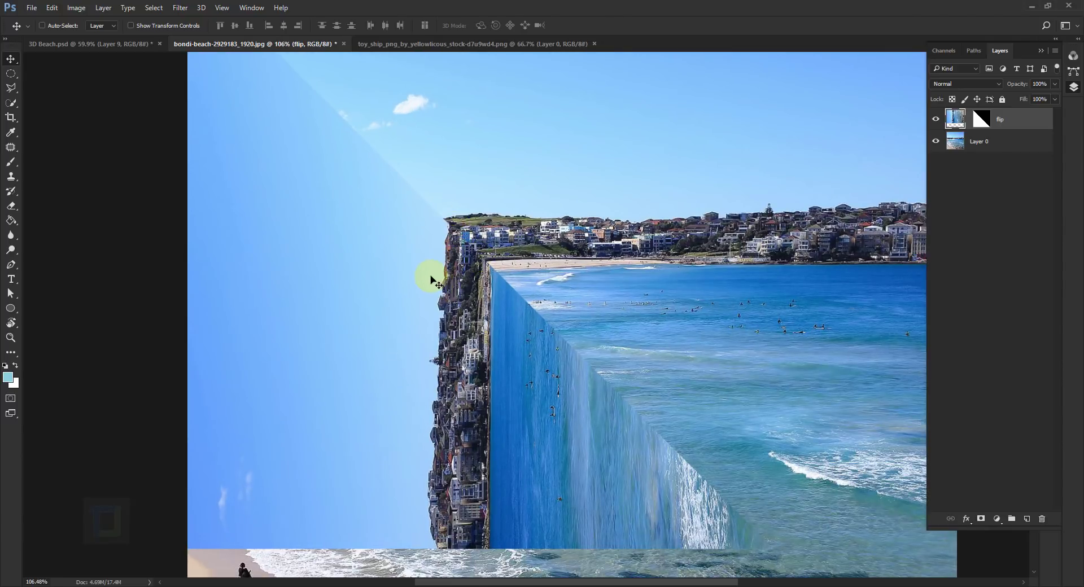
scroll(419, 280, "down", 2)
key("Left")
key("Left")
key("Left")
key("Left")
key("Left")
key("Left")
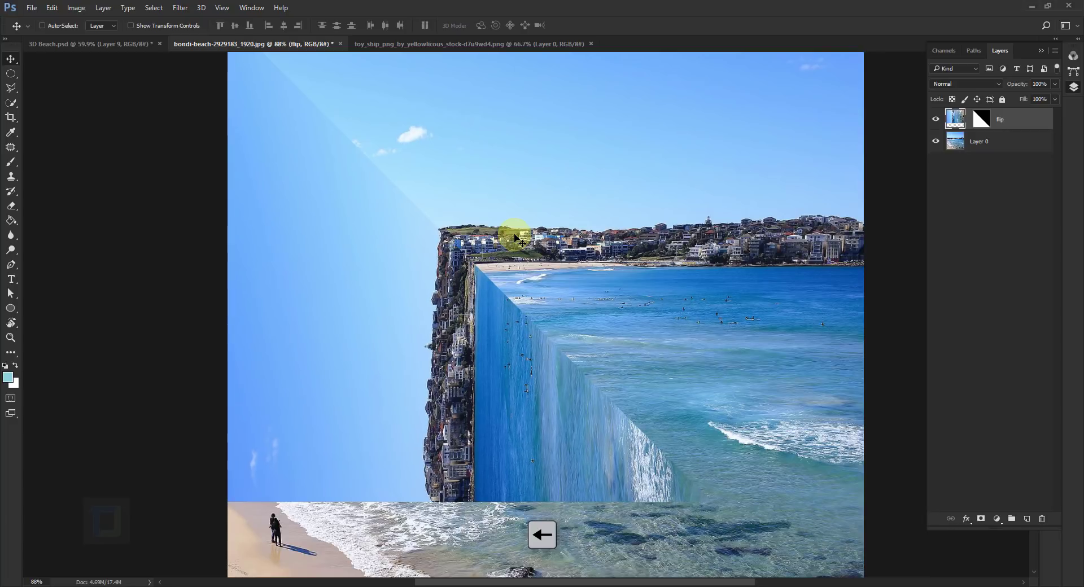
key("Left")
key("Left")
key("Left")
key("Left")
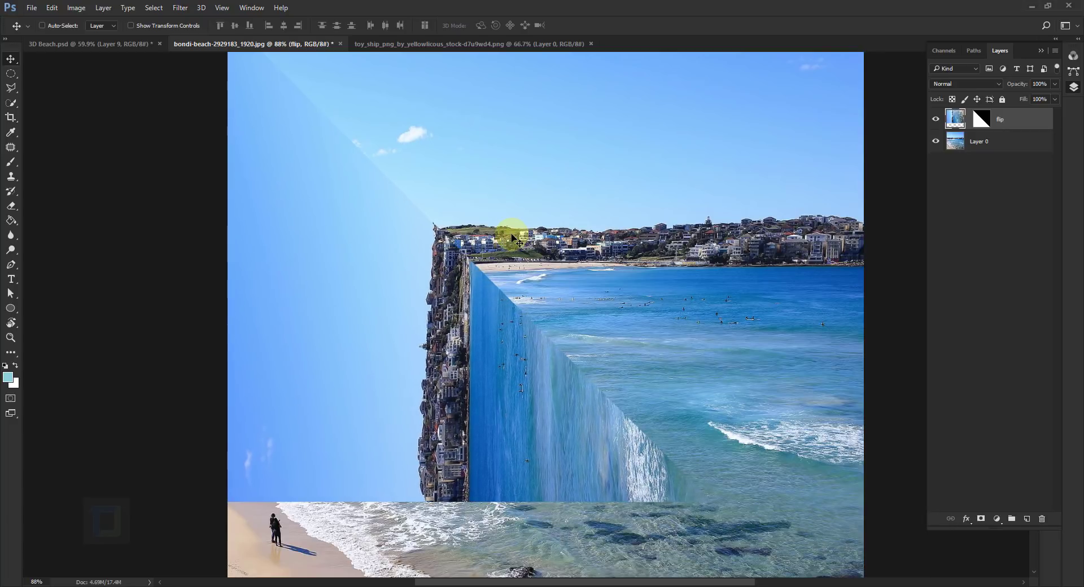
key("Right")
key("Right")
key("Right")
key("Right")
key("Up")
key("Up")
key("Up")
key("Up")
key("Up")
key("Up")
key("Up")
key("Up")
key("Up")
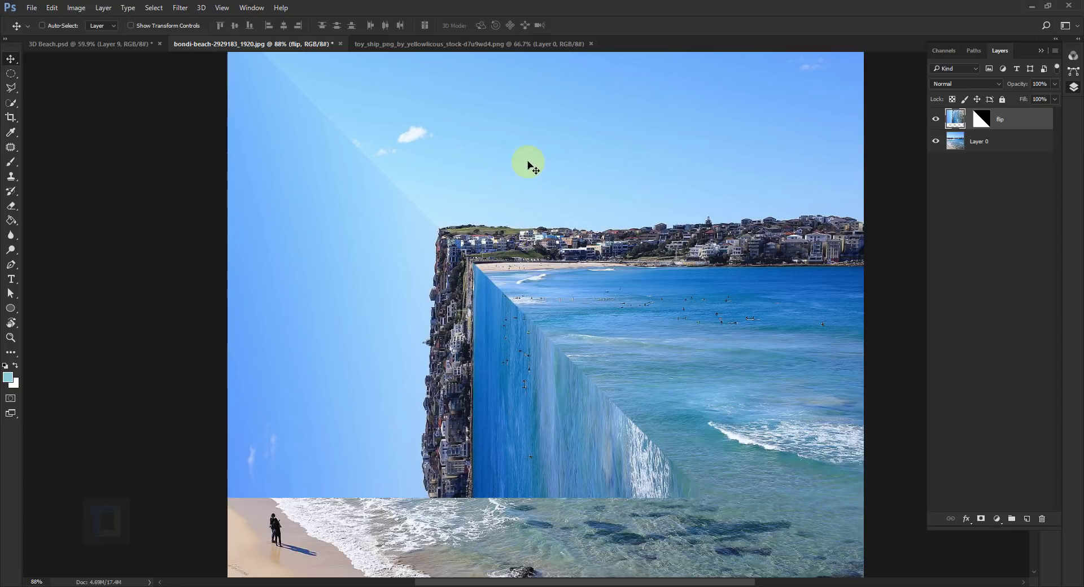
scroll(478, 216, "up", 3)
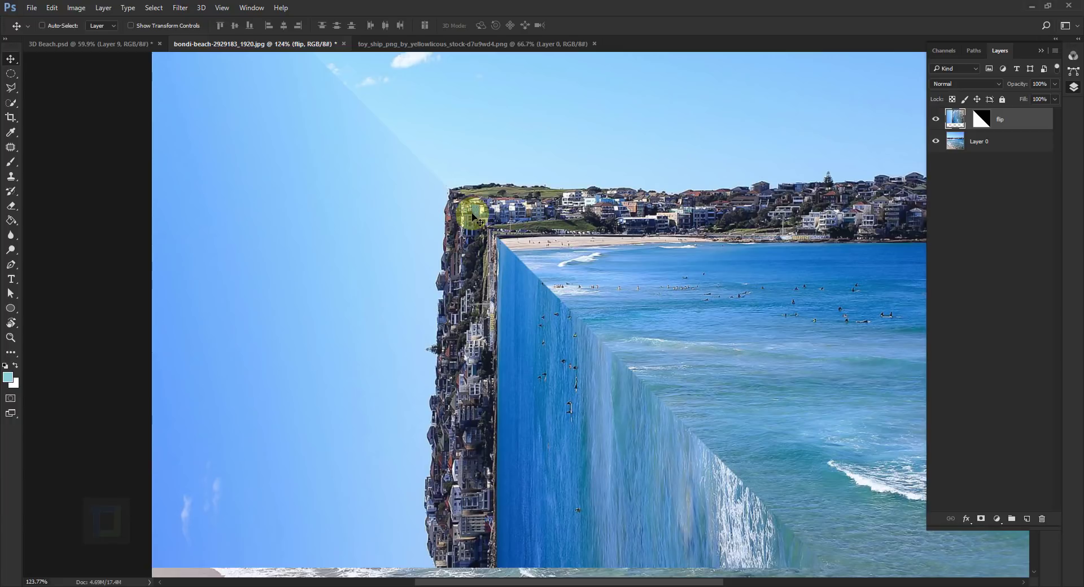
- Paint white on the flip layer's mask with a soft 250 px brush at 100% opacity to blend the diagonal sky seam
scroll(472, 212, "down", 4)
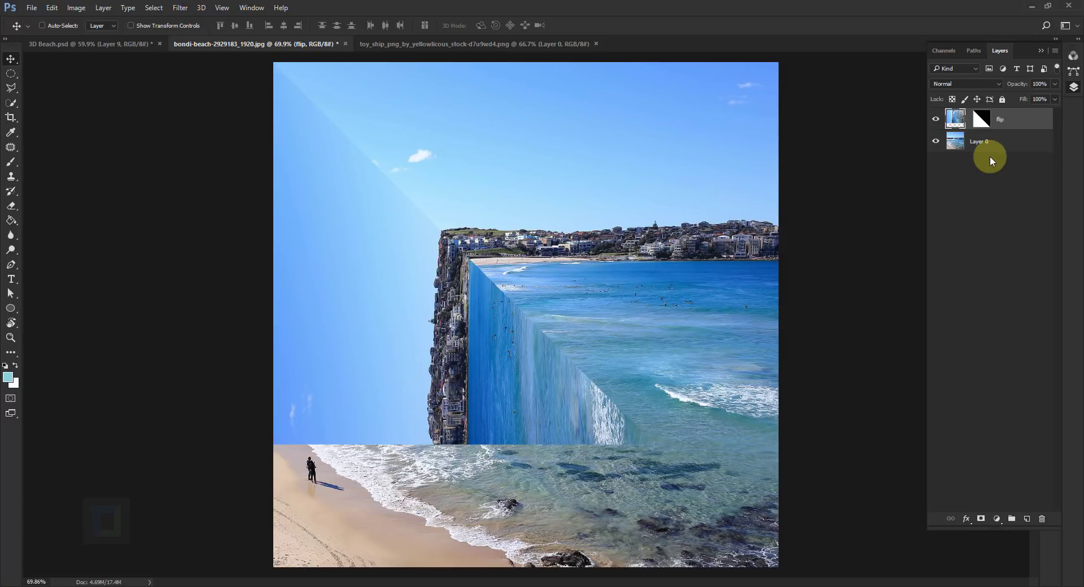
left_click(982, 119)
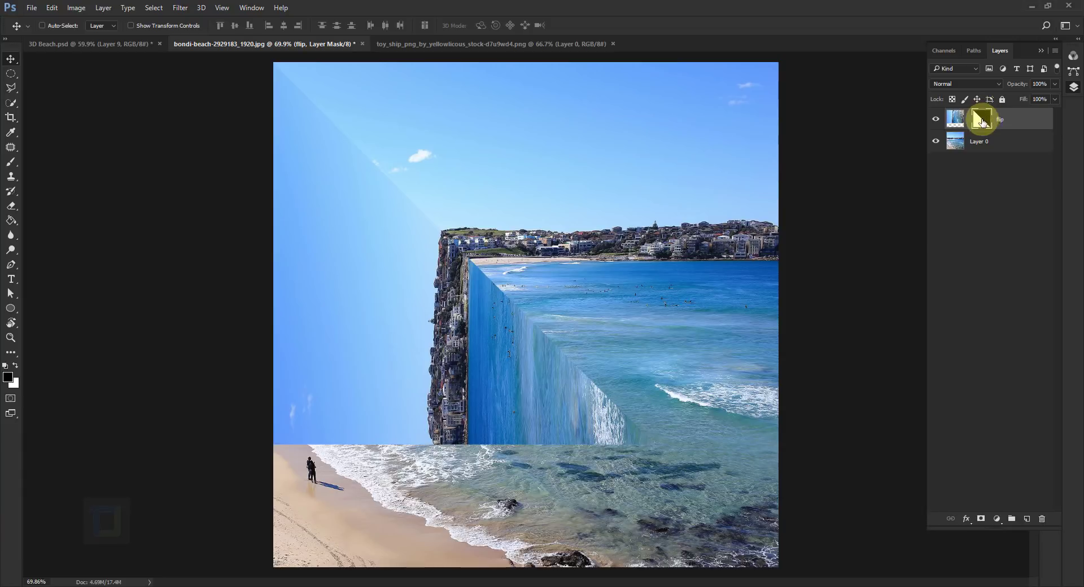
left_click(11, 162)
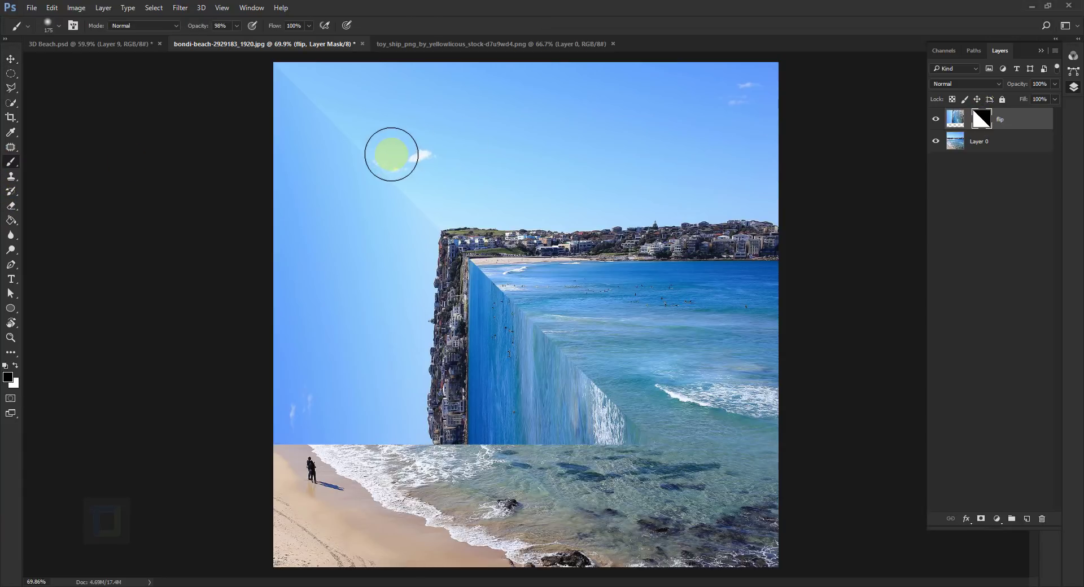
key("bracketright")
key("bracketright")
left_click(17, 366)
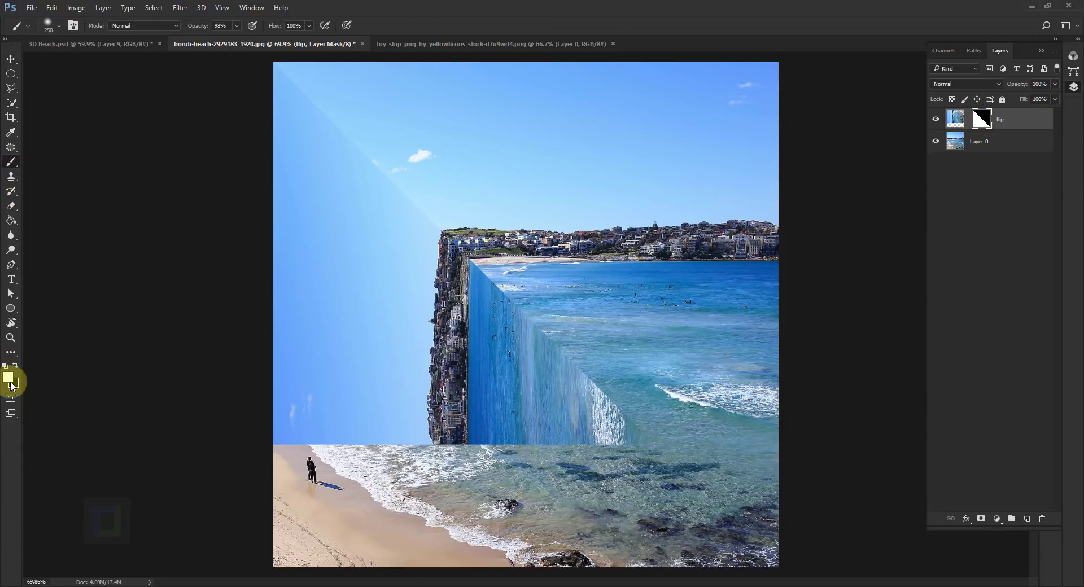
left_click_drag(193, 28, 308, 31)
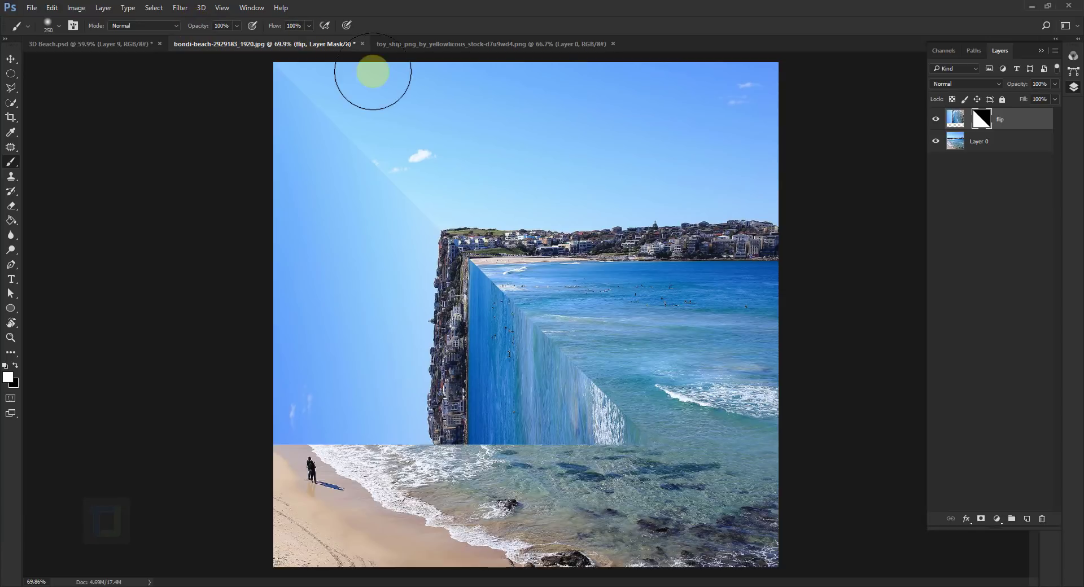
mouse_move(431, 178)
left_mouse_down()
mouse_move(311, 220)
mouse_move(372, 203)
mouse_move(279, 86)
mouse_move(369, 206)
mouse_move(401, 184)
left_mouse_up()
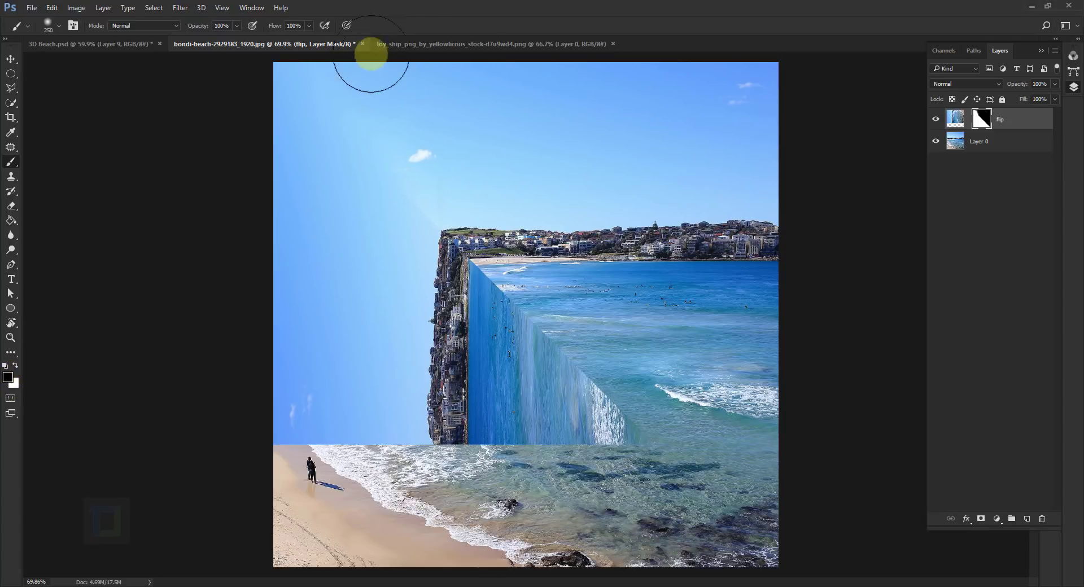
- Clean up the flip layer's mask around the corner where the two coastlines meet, reducing the brush to 40 px
key("bracketleft")
key("bracketleft")
key("bracketleft")
key("bracketleft")
key("bracketleft")
key("bracketleft")
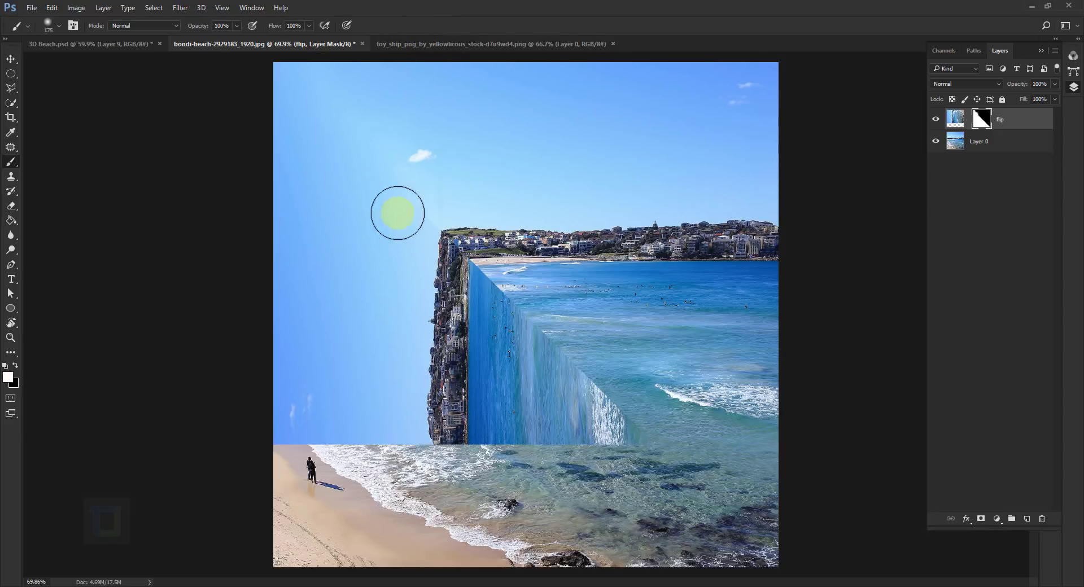
scroll(460, 189, "up", 3)
left_click(14, 366)
scroll(423, 205, "up", 3)
key("bracketleft")
left_click(426, 217)
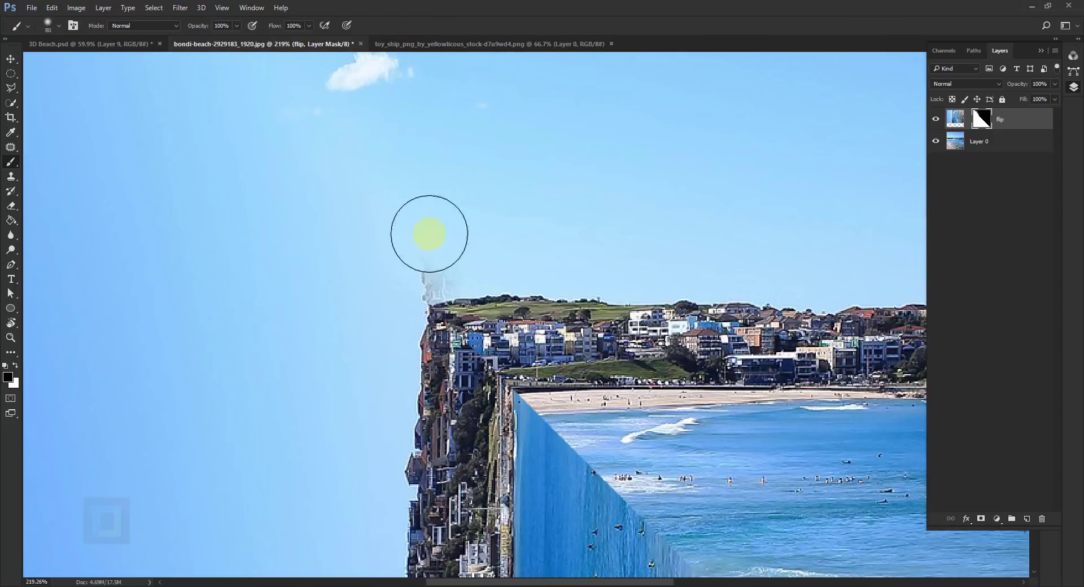
left_click(433, 271)
key("ctrl+z")
key("x")
key("bracketleft")
key("bracketleft")
key("bracketleft")
key("bracketleft")
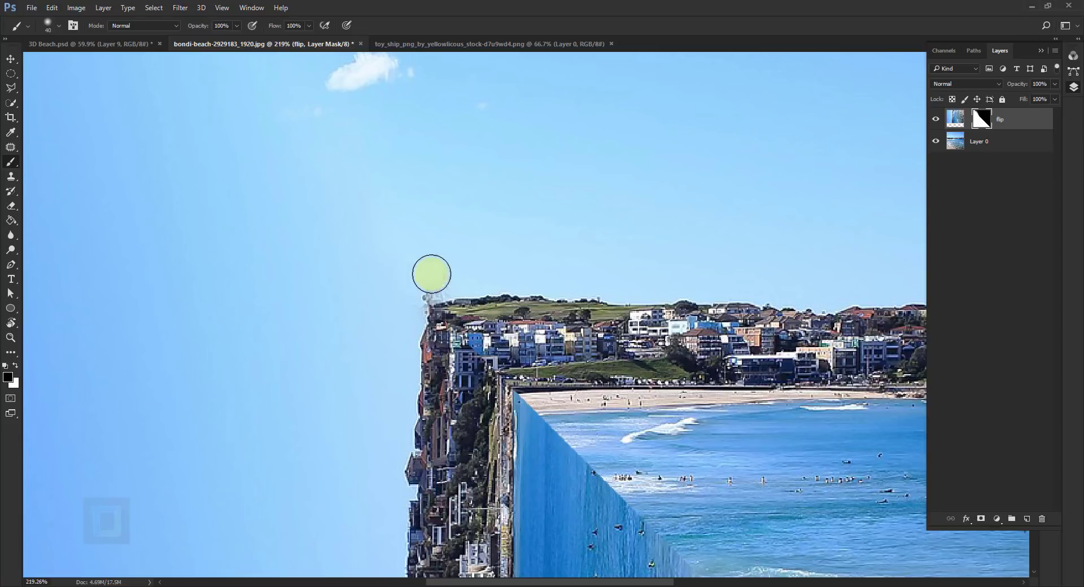
scroll(431, 273, "down", 4)
scroll(468, 202, "up", 4)
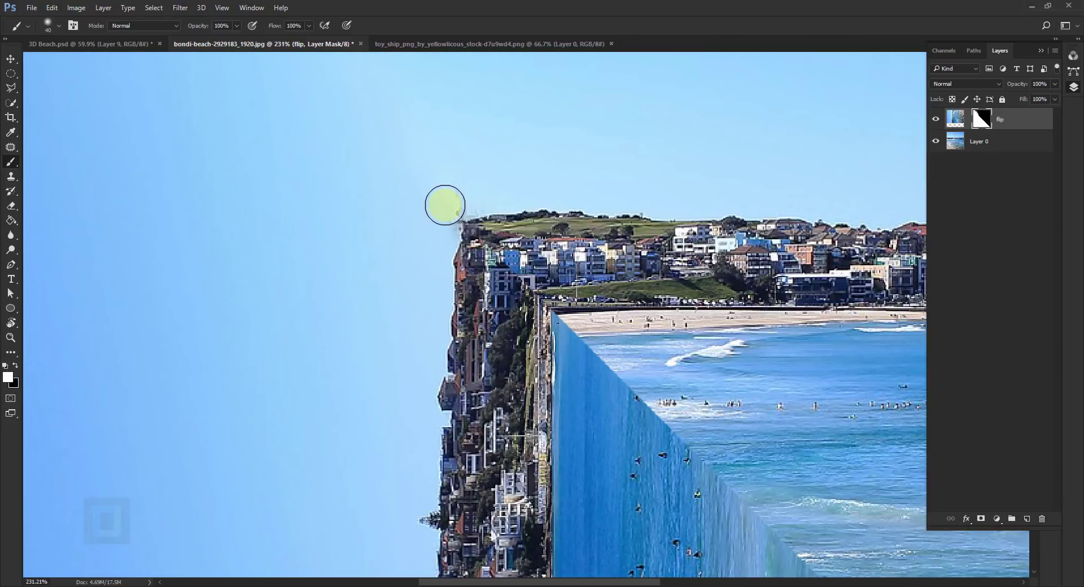
scroll(445, 205, "down", 5)
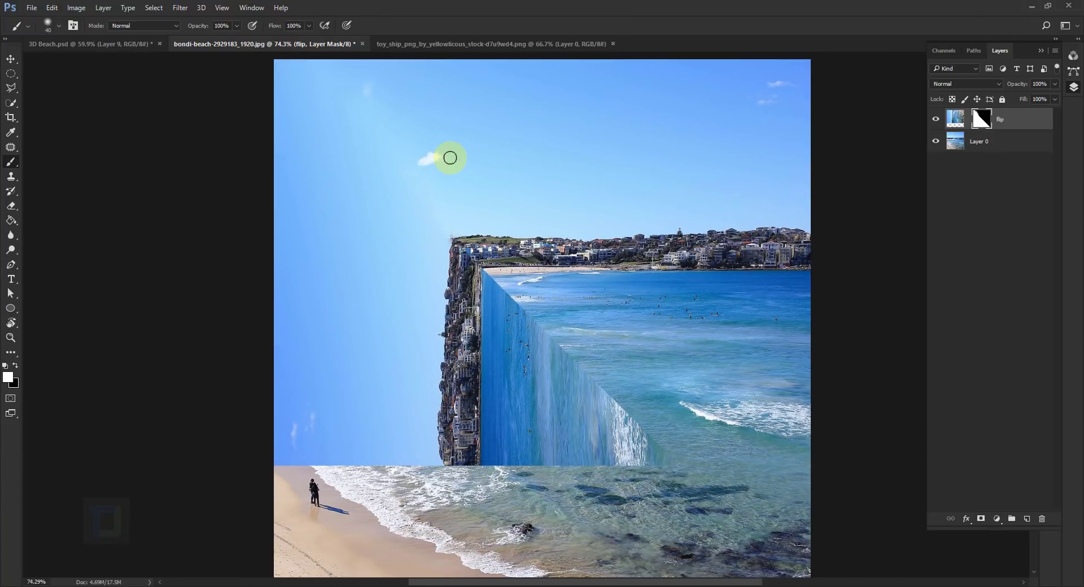
- Add a new layer above the flip layer and name it sky fix
left_click(1026, 522)
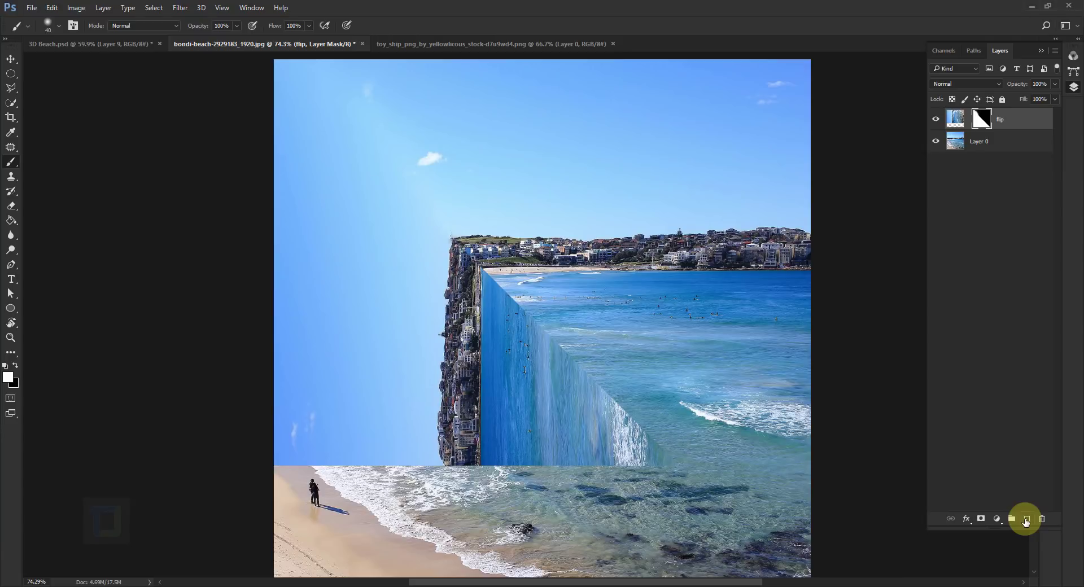
left_click(983, 123)
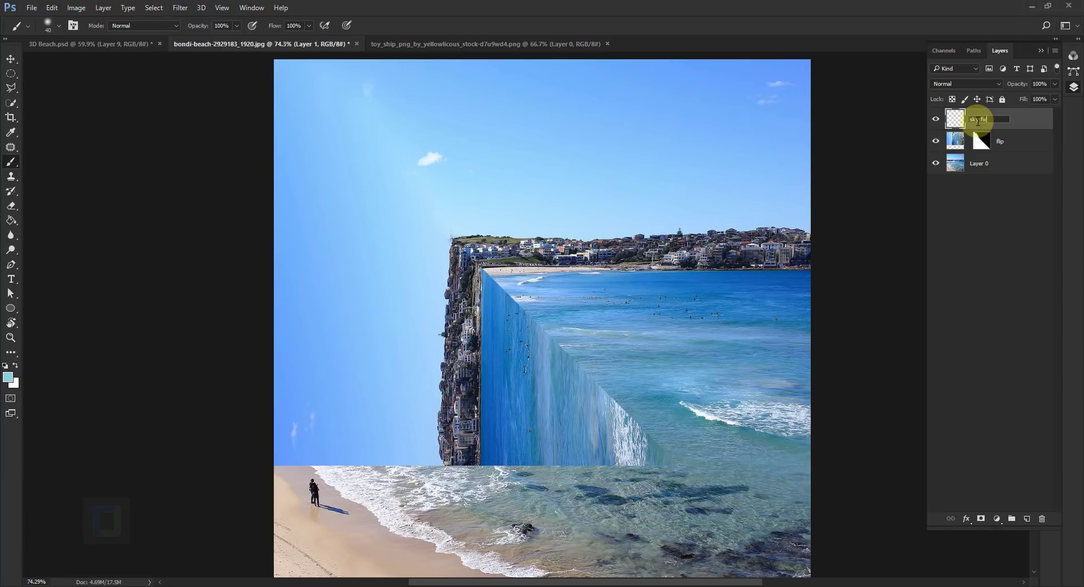
key("Return")
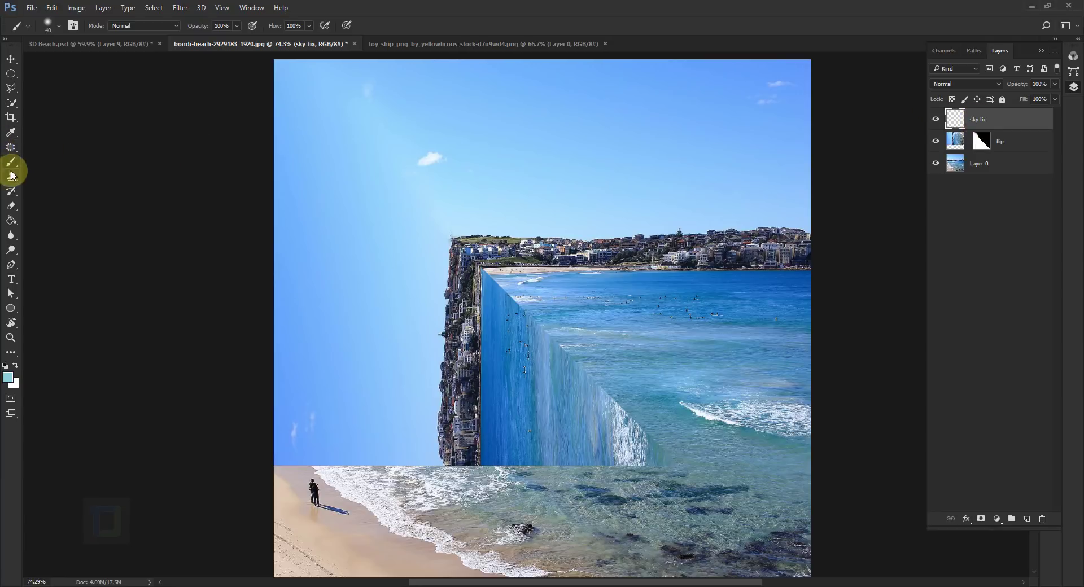
- Set the brush to 59% opacity, 200 px size and 0% hardness
left_click(237, 26)
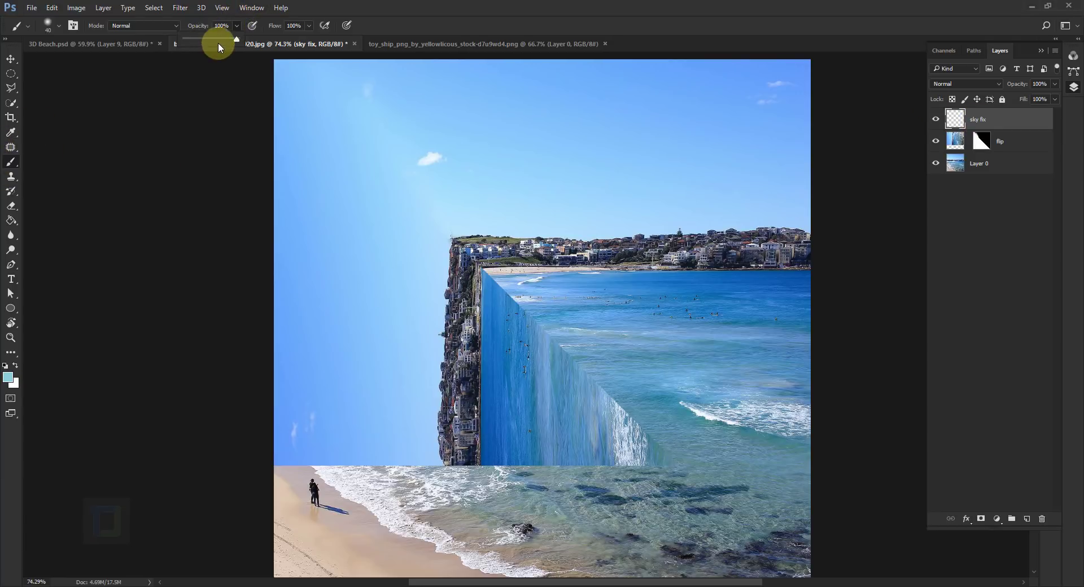
left_click(216, 41)
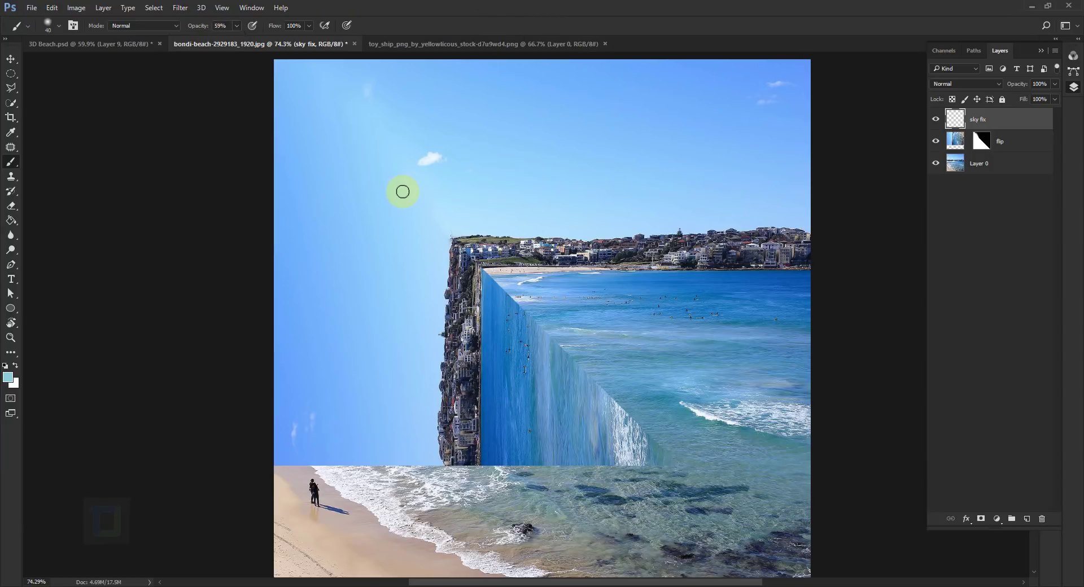
key("bracketright")
key("bracketright")
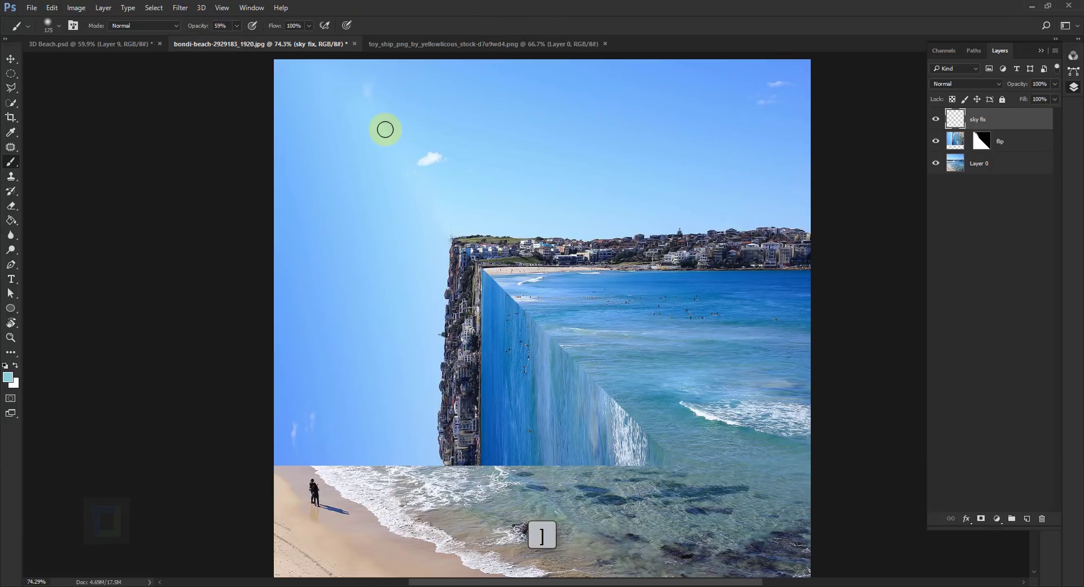
key("bracketright")
right_click(379, 142)
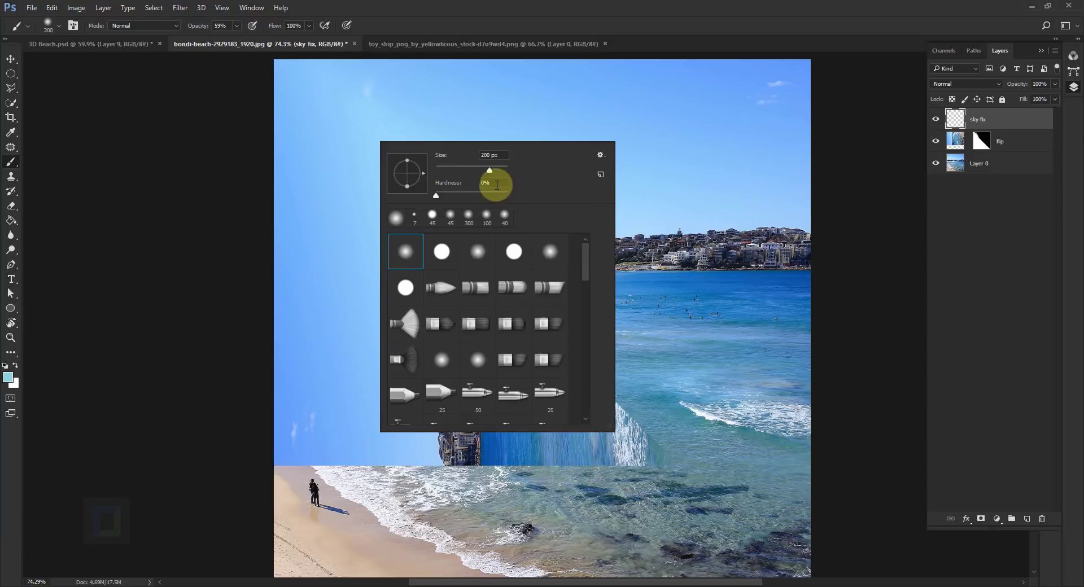
left_click_drag(497, 185, 412, 178)
left_click(667, 21)
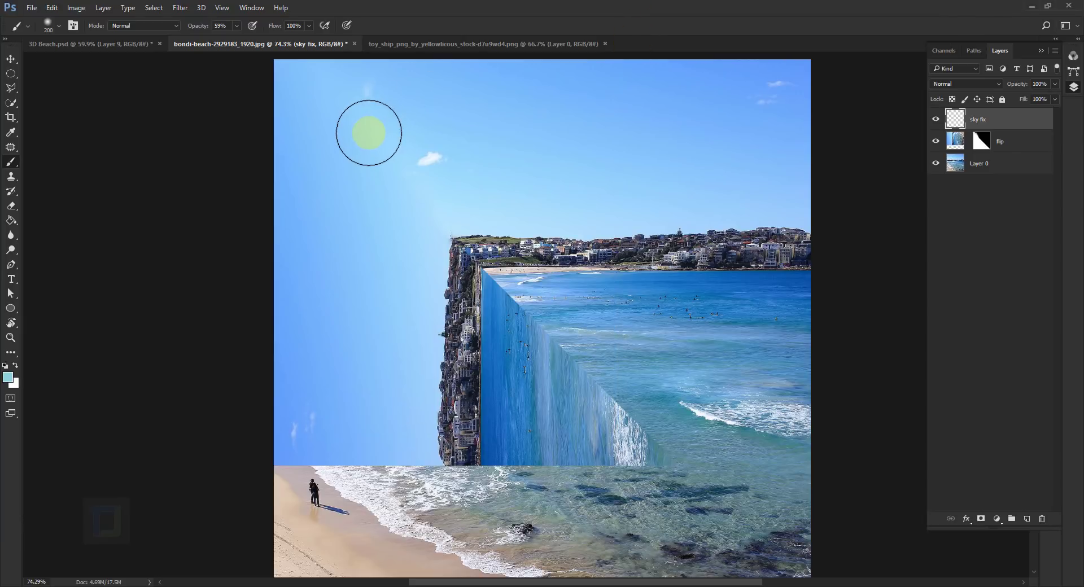
- Sample nearby sky blues and paint over the remaining sky seam and faint cloud remnant on the sky fix layer
key("alt")
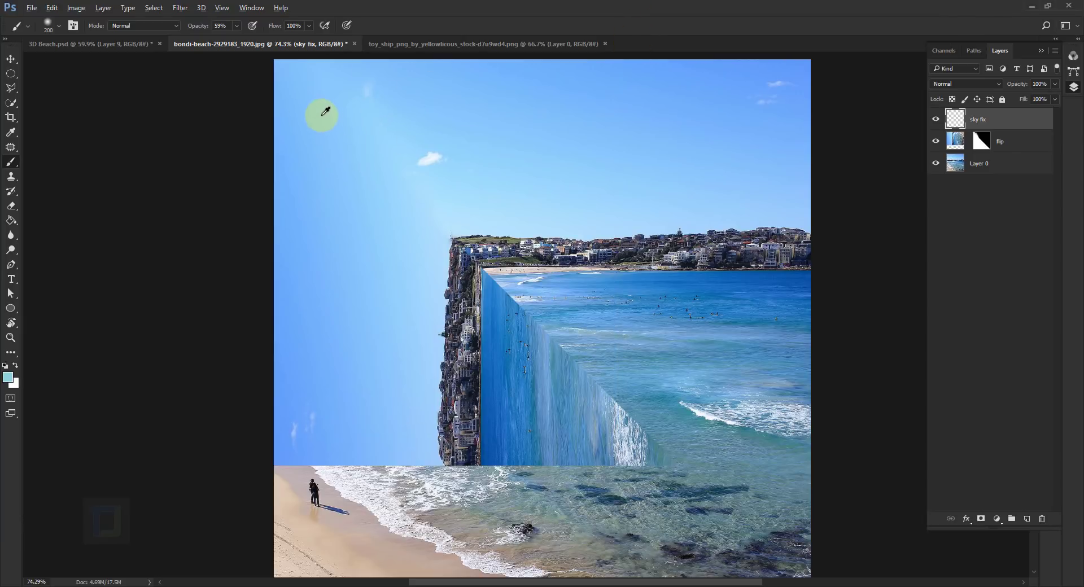
mouse_move(339, 129)
left_mouse_down()
mouse_move(320, 142)
mouse_move(347, 107)
left_mouse_up()
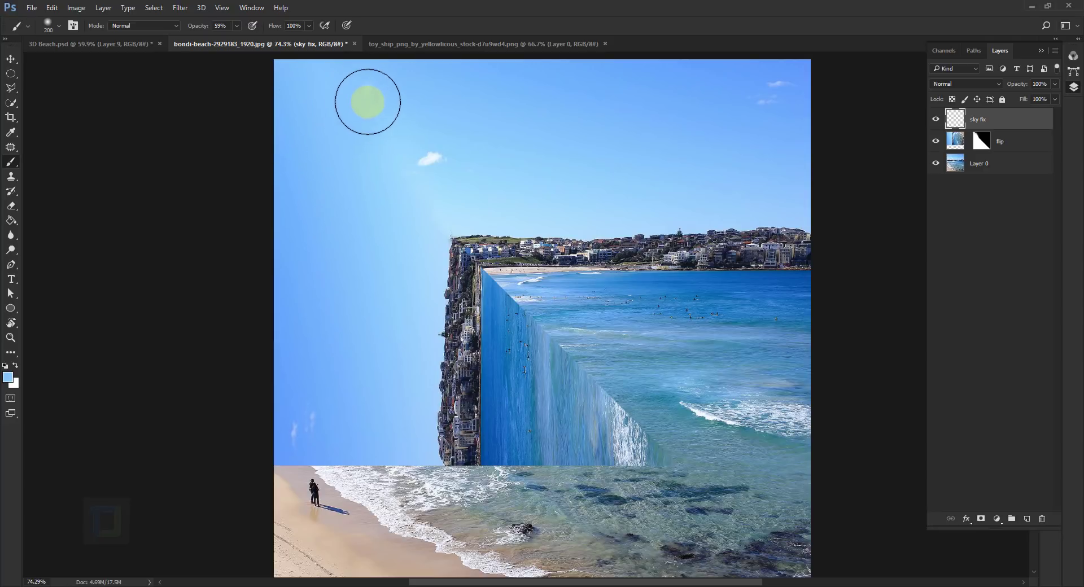
left_click(415, 232, "alt")
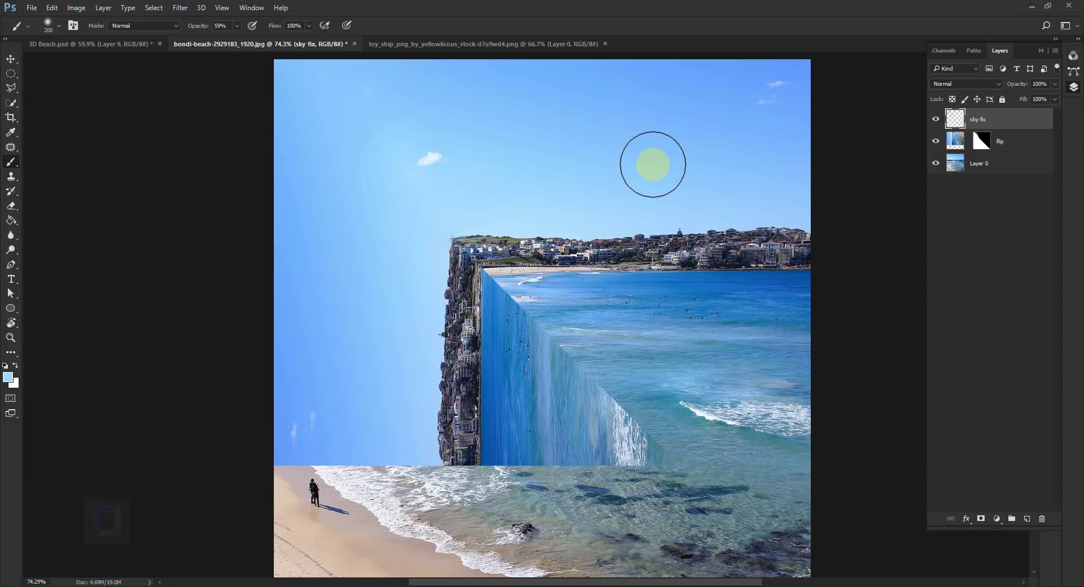
left_click(378, 193, "alt")
left_click(398, 192)
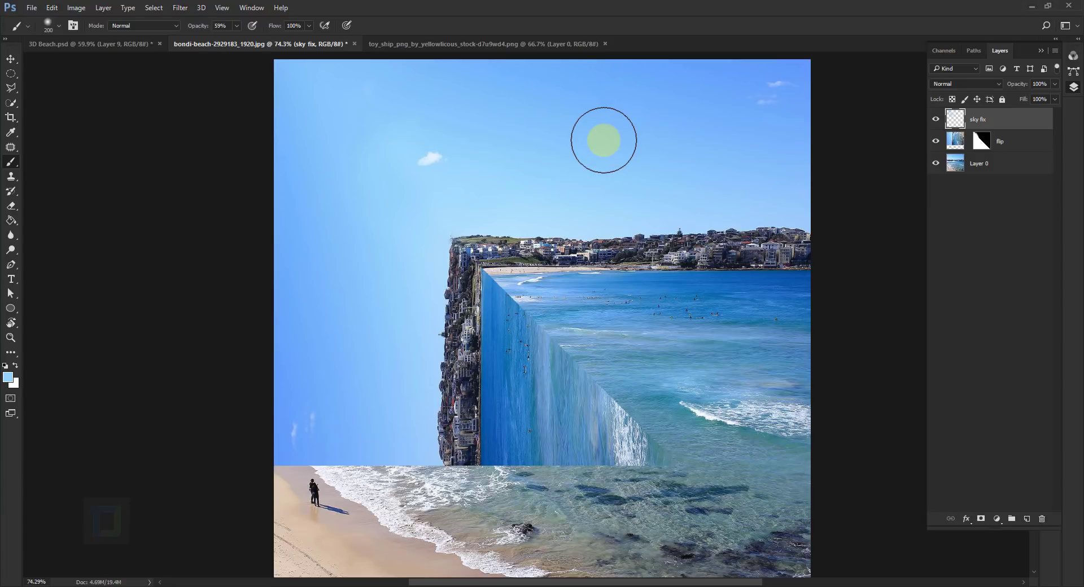
- Reduce the brush to 50 px and paint sampled sky color over the smudges just above the coastline corner
scroll(444, 230, "up", 5)
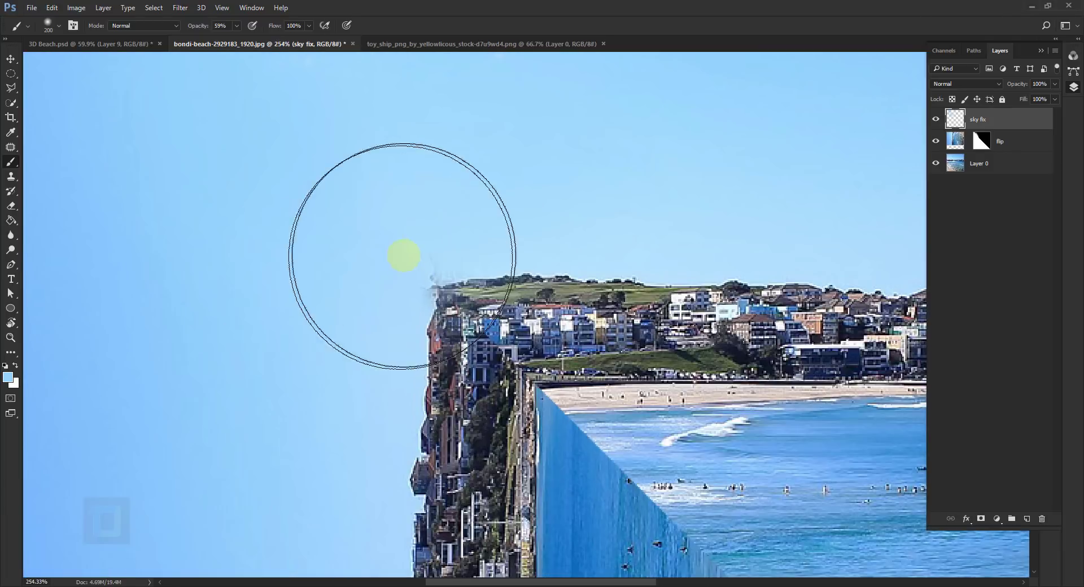
key("bracketleft")
key("bracketleft")
key("bracketleft")
key("bracketleft")
scroll(434, 257, "up", 5)
key("bracketleft")
key("bracketleft")
key("bracketleft")
key("bracketleft")
key("bracketleft")
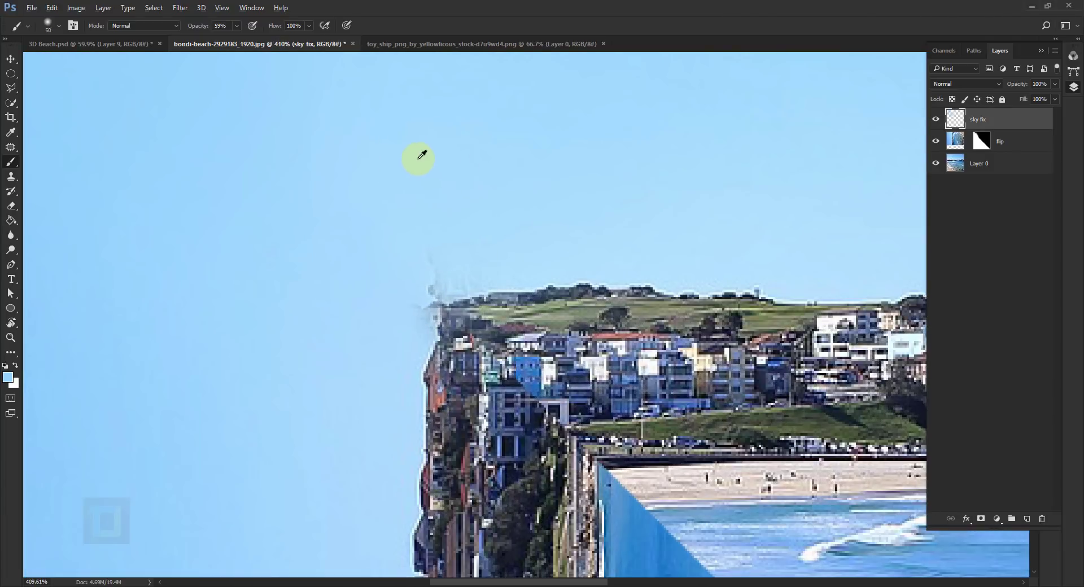
mouse_move(445, 227)
left_mouse_down()
mouse_move(401, 286)
mouse_move(401, 264)
mouse_move(483, 213)
mouse_move(473, 242)
left_mouse_up()
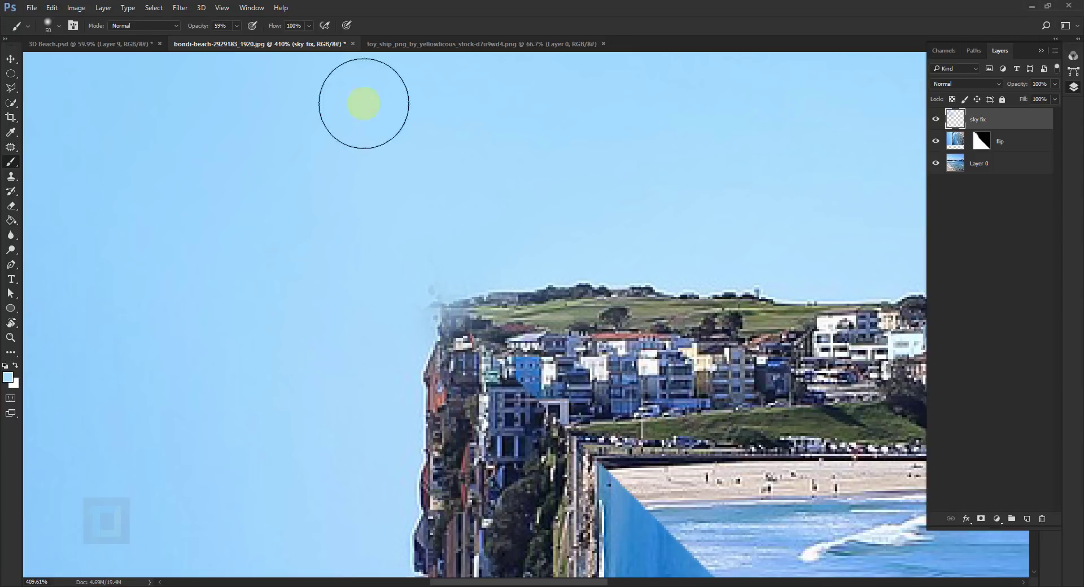
- Raise the brush opacity to 75% and cover the leftover smudges at the coastline corner, shrinking the brush to 25 px
left_click(236, 26)
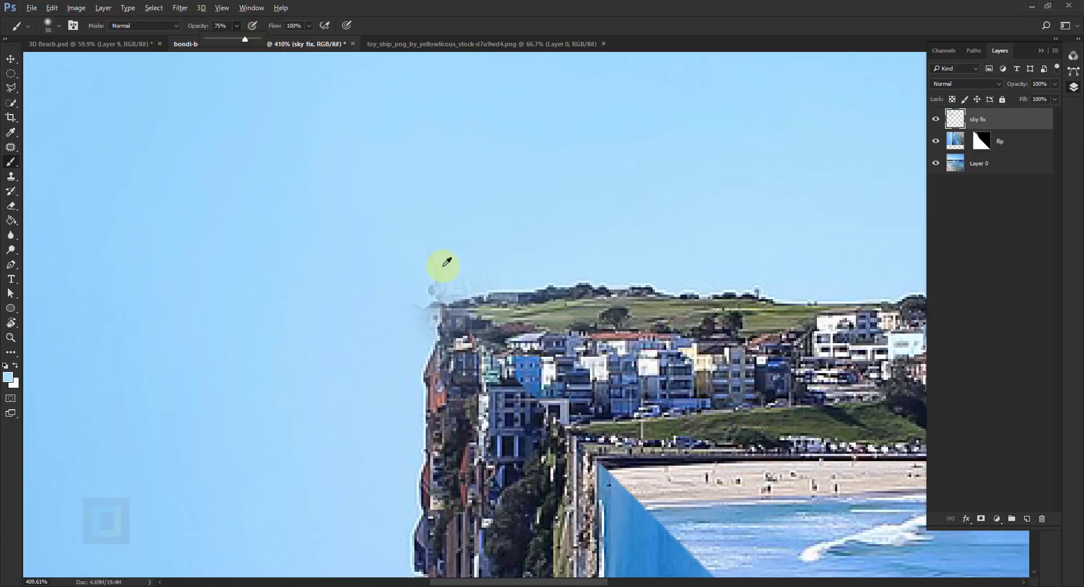
mouse_move(398, 268)
left_mouse_down()
mouse_move(435, 242)
mouse_move(406, 242)
mouse_move(420, 254)
left_mouse_up()
key("[")
key("[")
key("[")
key("[")
key("[")
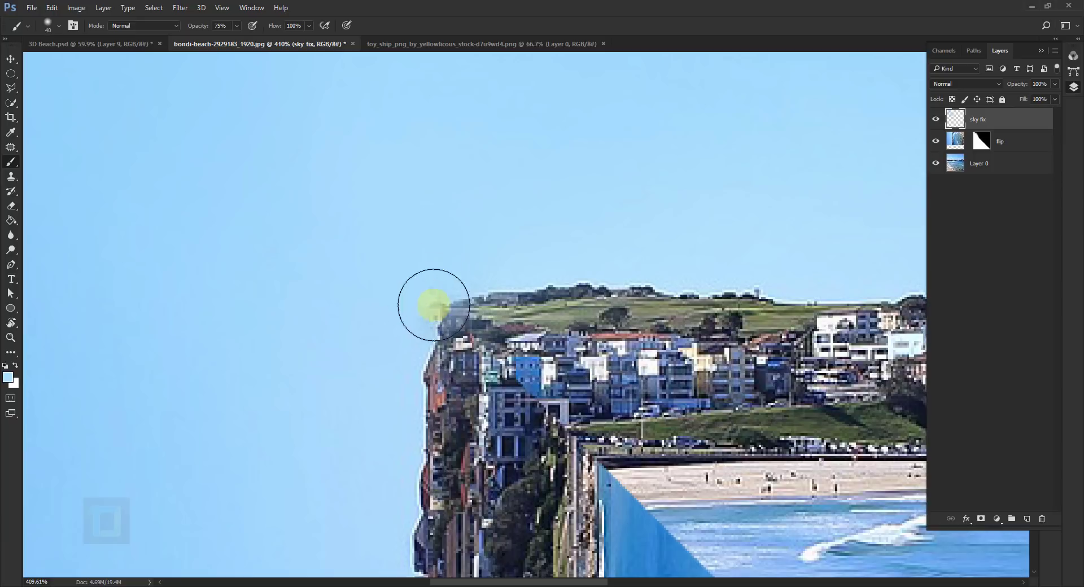
scroll(534, 236, "down", 8)
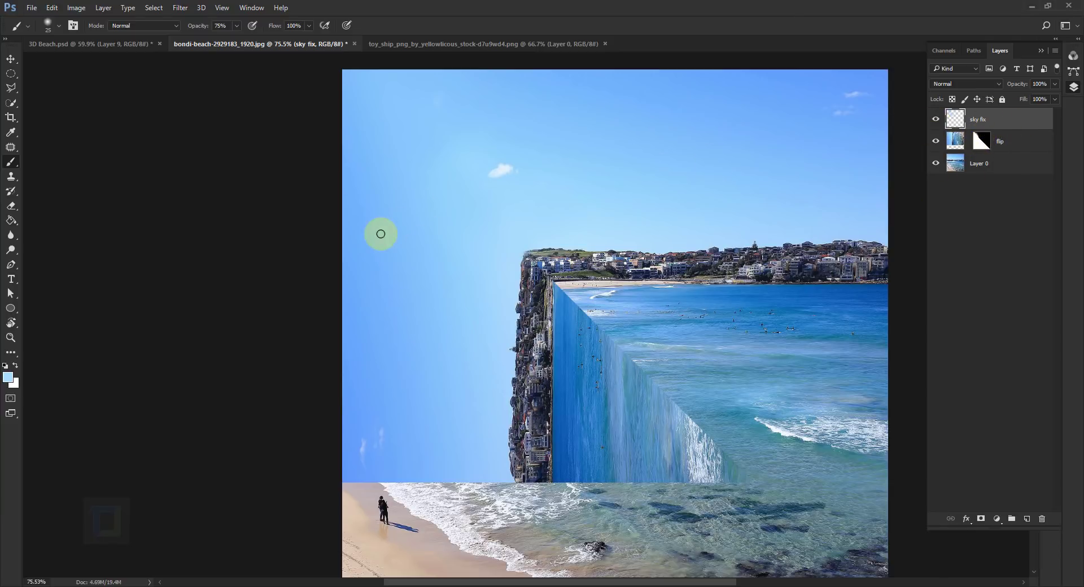
- Check the coastline corner by toggling the sky fix layer, and erase its excess paint over the buildings and hill with a 25 px Eraser
scroll(379, 232, "up", 3)
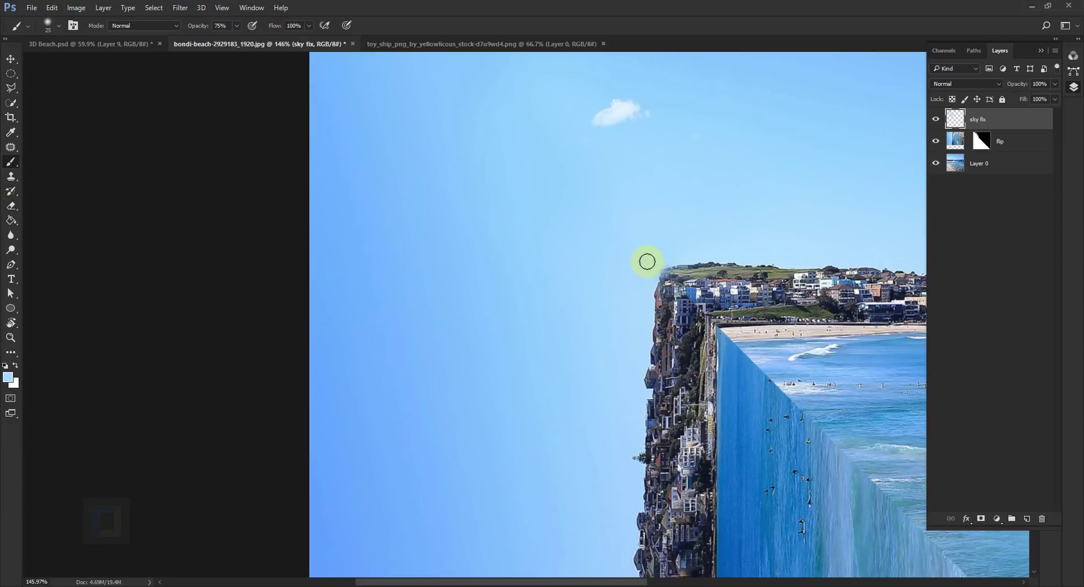
scroll(672, 274, "up", 2)
left_click_drag(699, 288, 631, 245)
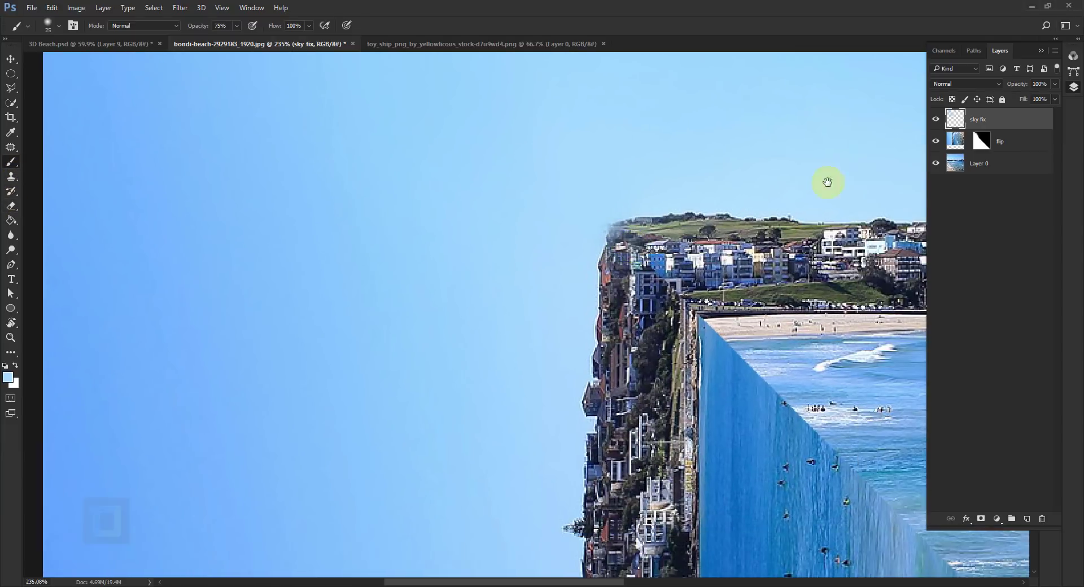
left_click(937, 121)
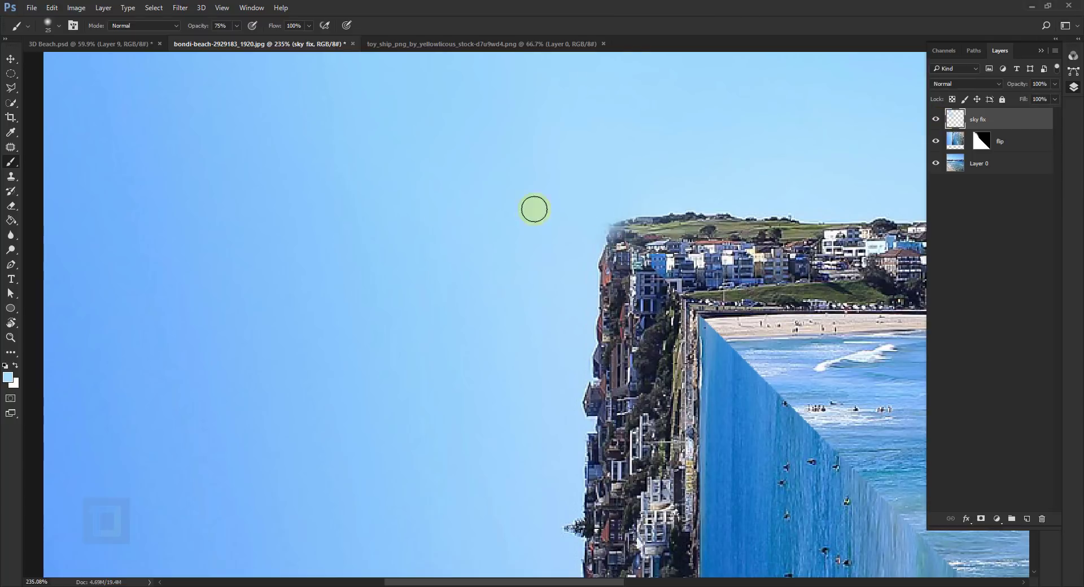
left_click(11, 205)
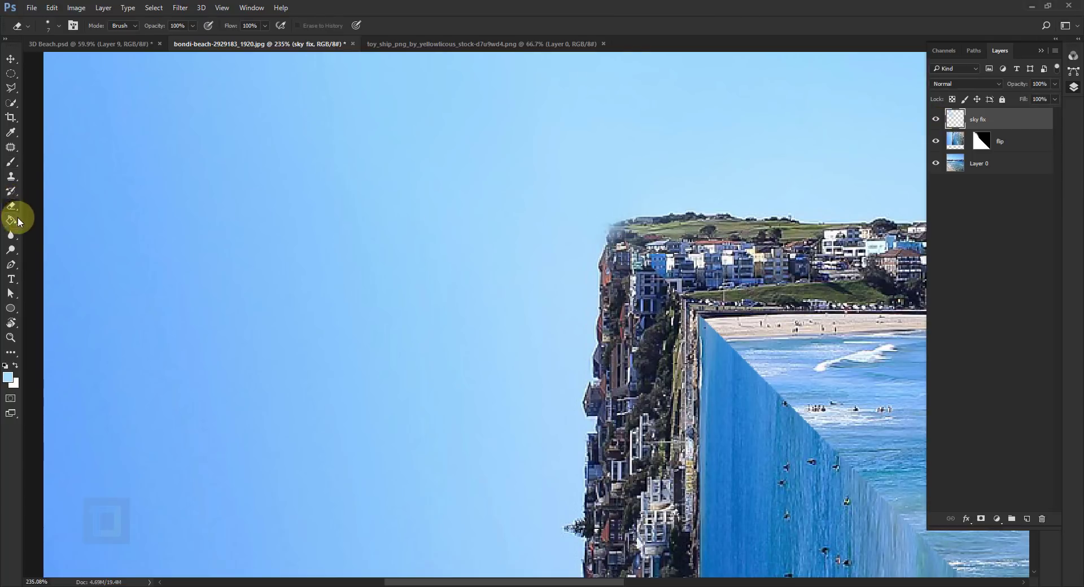
left_click(602, 249)
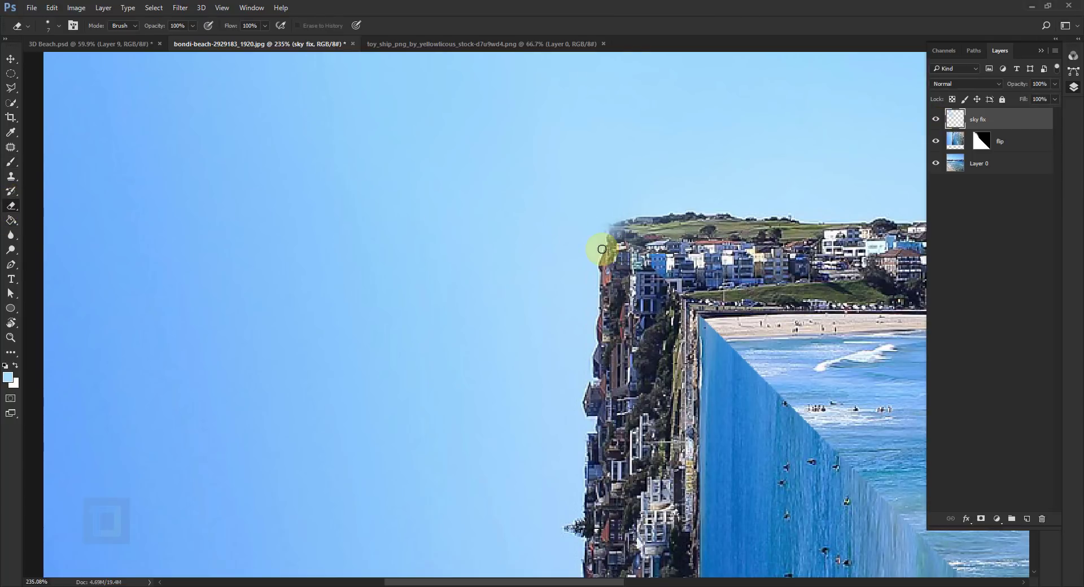
key("bracketright")
key("bracketright")
key("bracketright")
left_click_drag(609, 245, 624, 247)
right_click(626, 246)
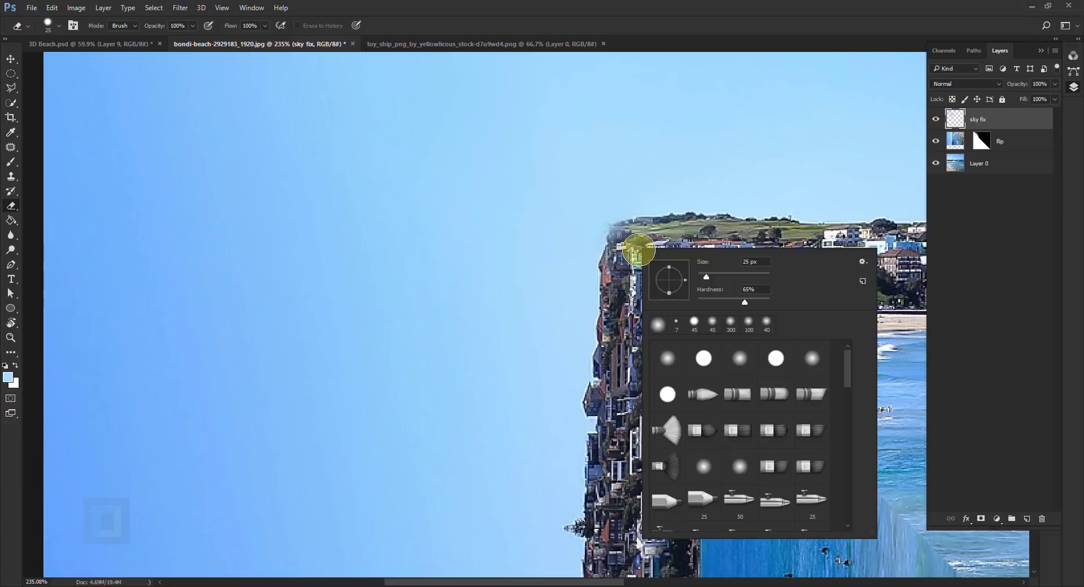
left_click(741, 297)
mouse_move(638, 235)
left_mouse_down()
mouse_move(632, 248)
mouse_move(679, 235)
left_mouse_up()
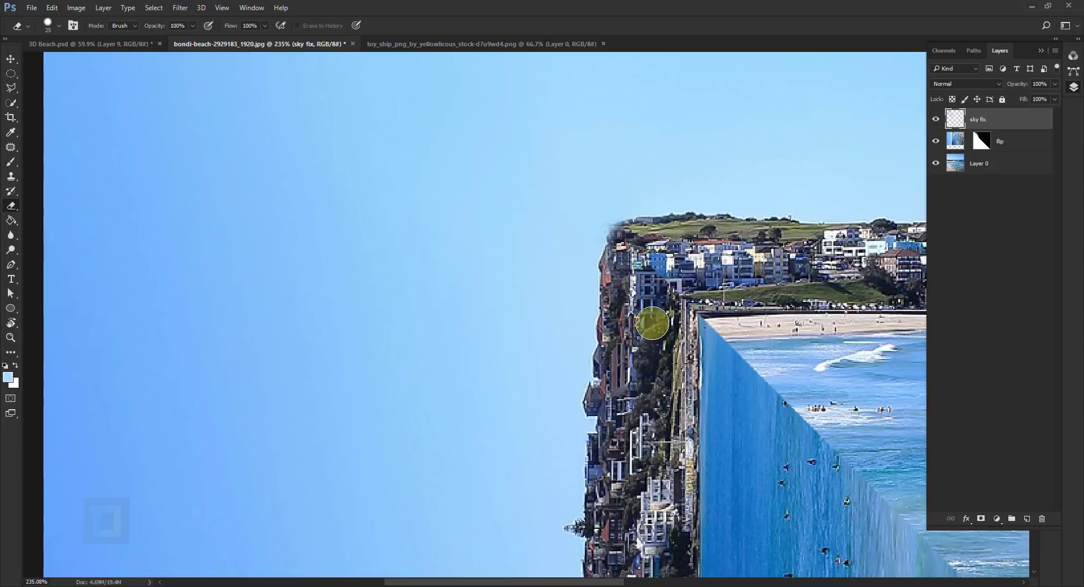
- Soften the diagonal edge of the flip layer's mask with a Gaussian Blur of 3.7 pixels radius
scroll(655, 342, "down", 7)
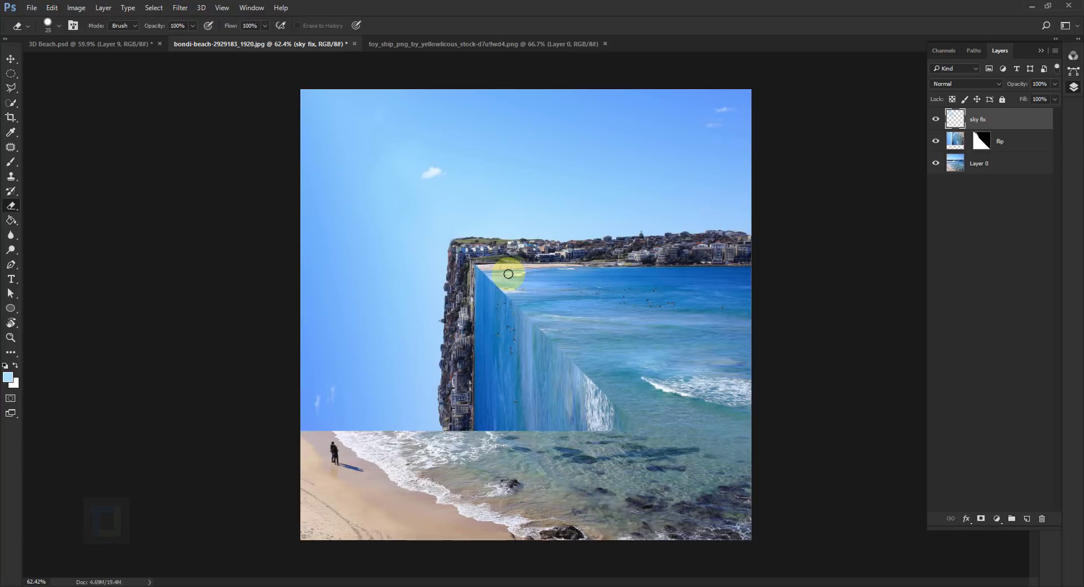
scroll(600, 411, "up", 6)
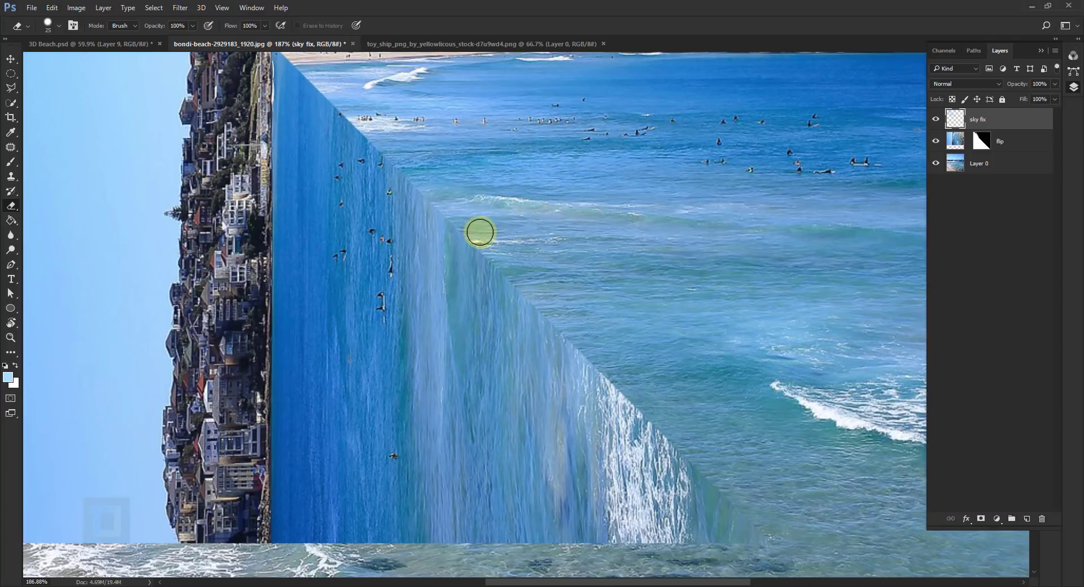
left_click(982, 143)
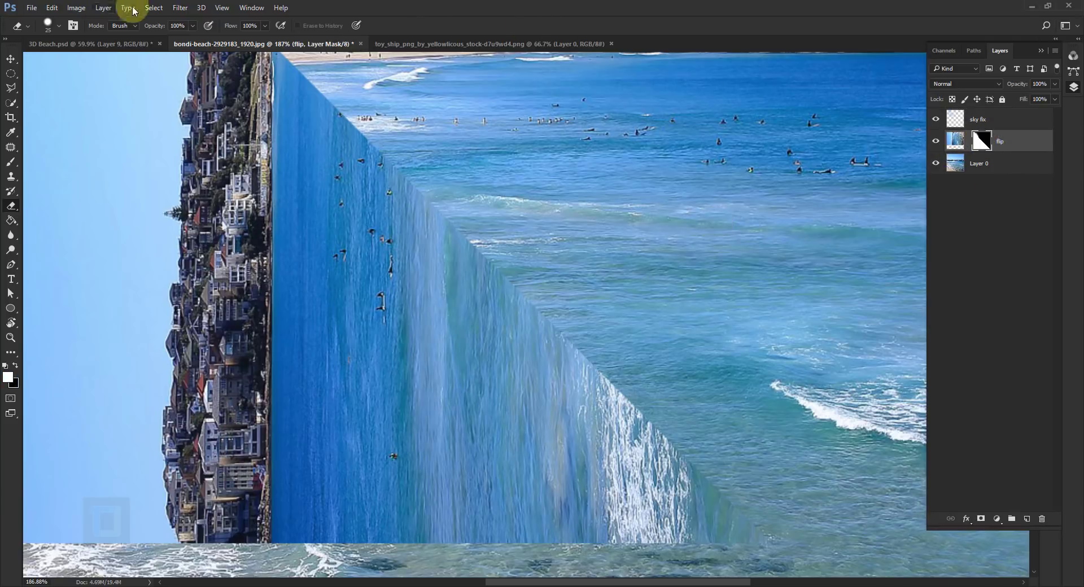
left_click(178, 8)
mouse_move(257, 140)
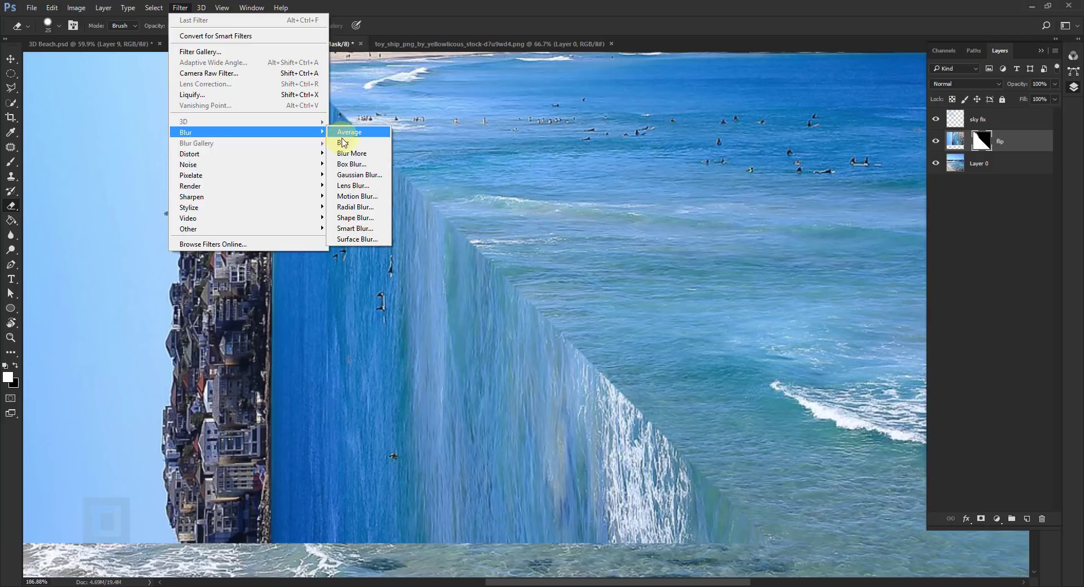
left_click(347, 175)
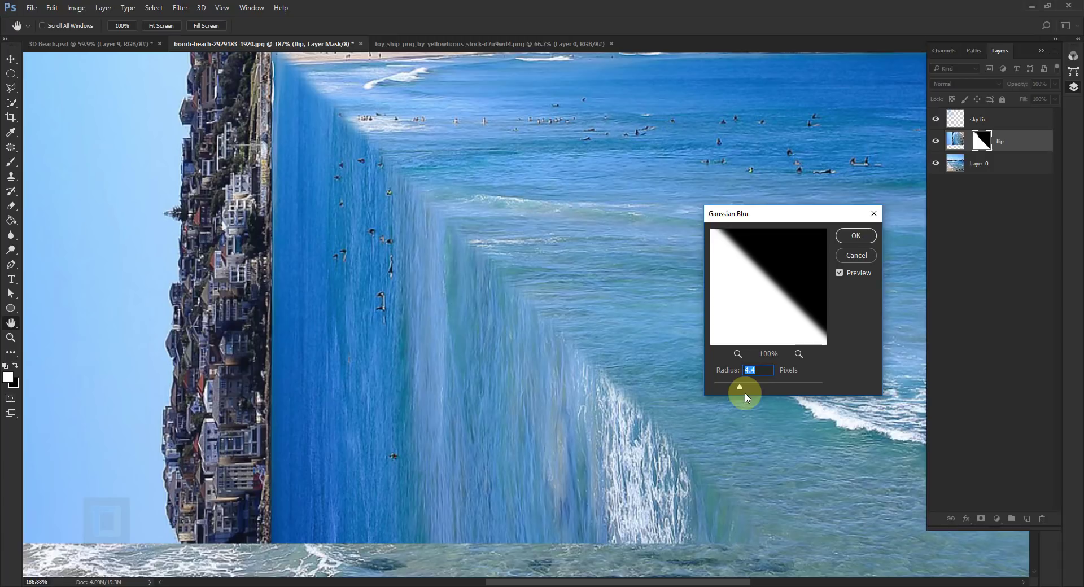
left_click_drag(744, 394, 735, 389)
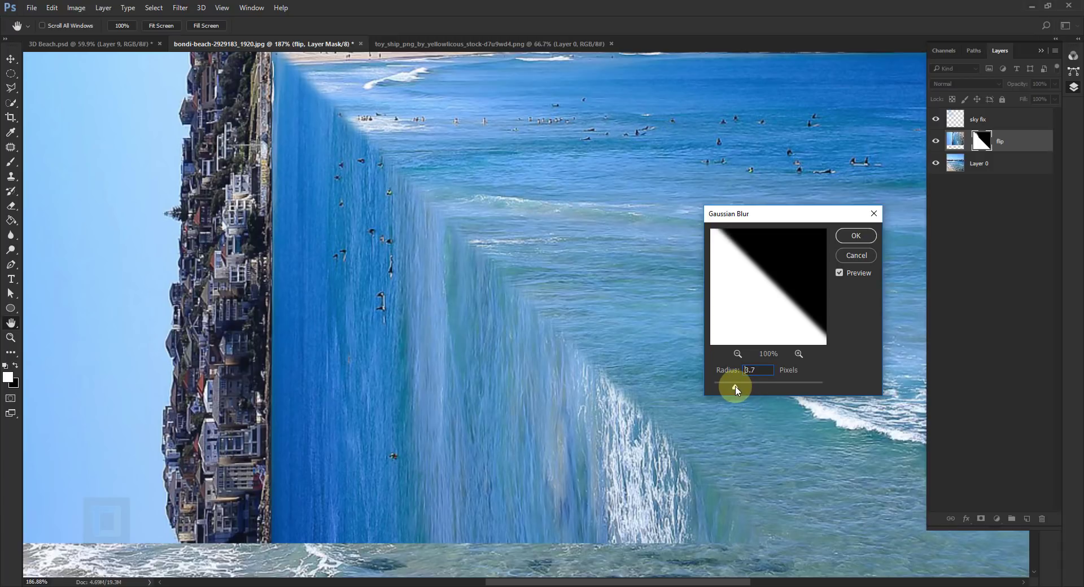
left_click(735, 388)
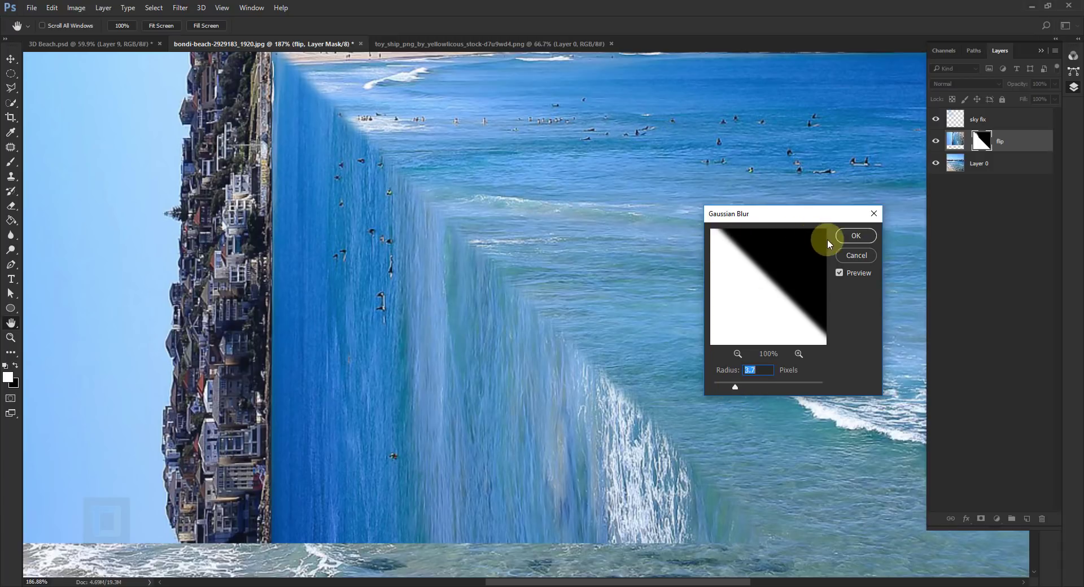
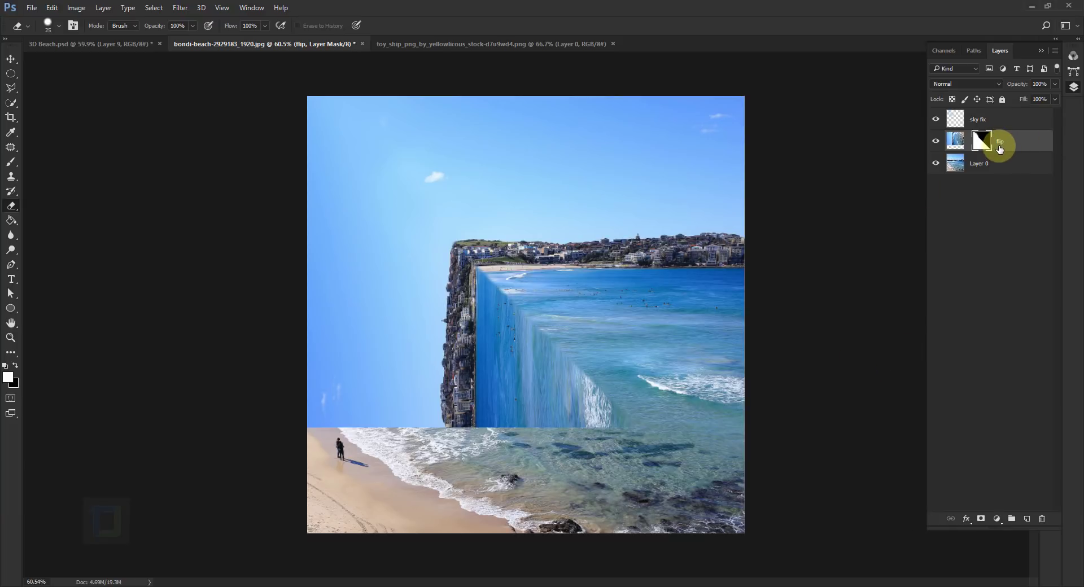
- Duplicate the flip layer with its mask and name the copy "ref"
key("ctrl+j")
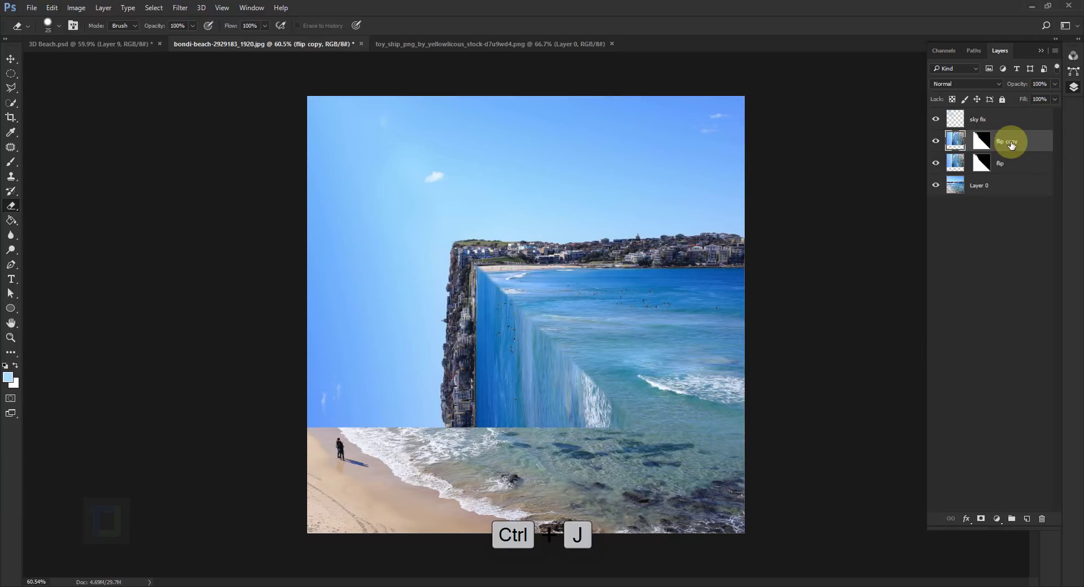
double_click(1010, 142)
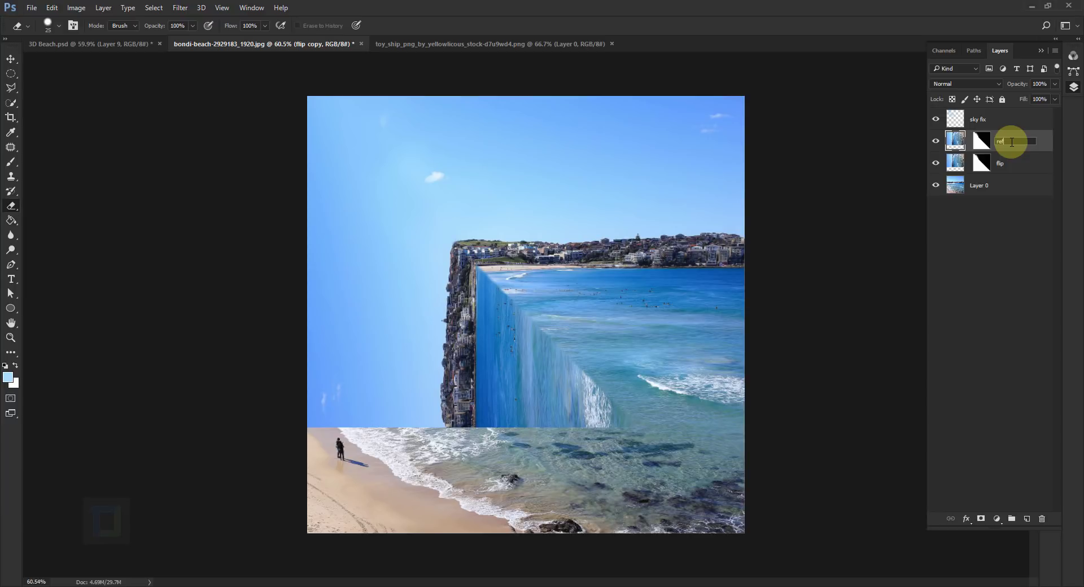
type("ref")
key("Return")
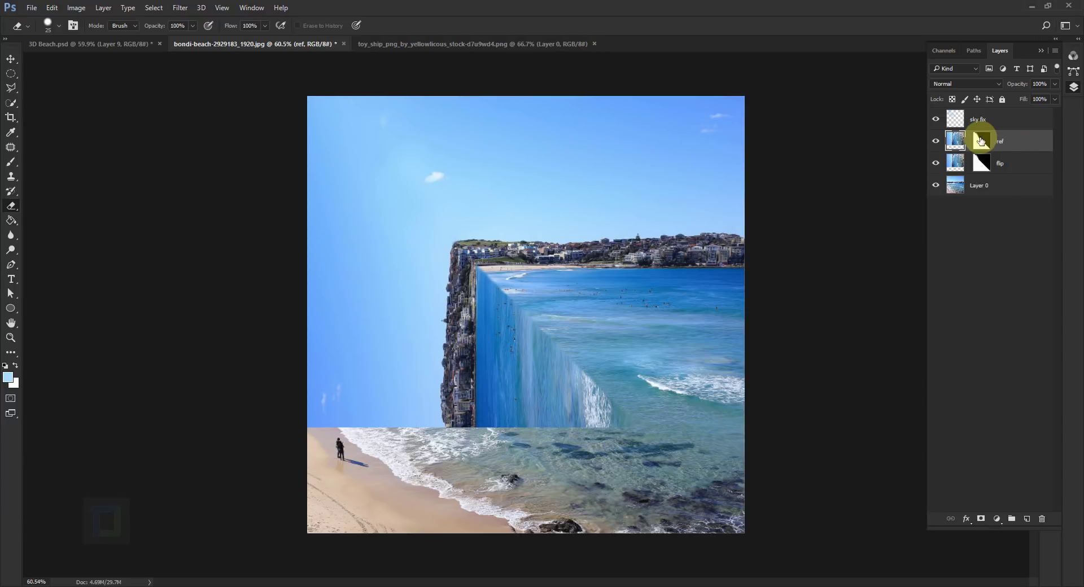
- Move the ref layer beneath Layer 0 and apply its layer mask permanently
left_click(986, 142)
left_click_drag(1008, 143, 986, 201)
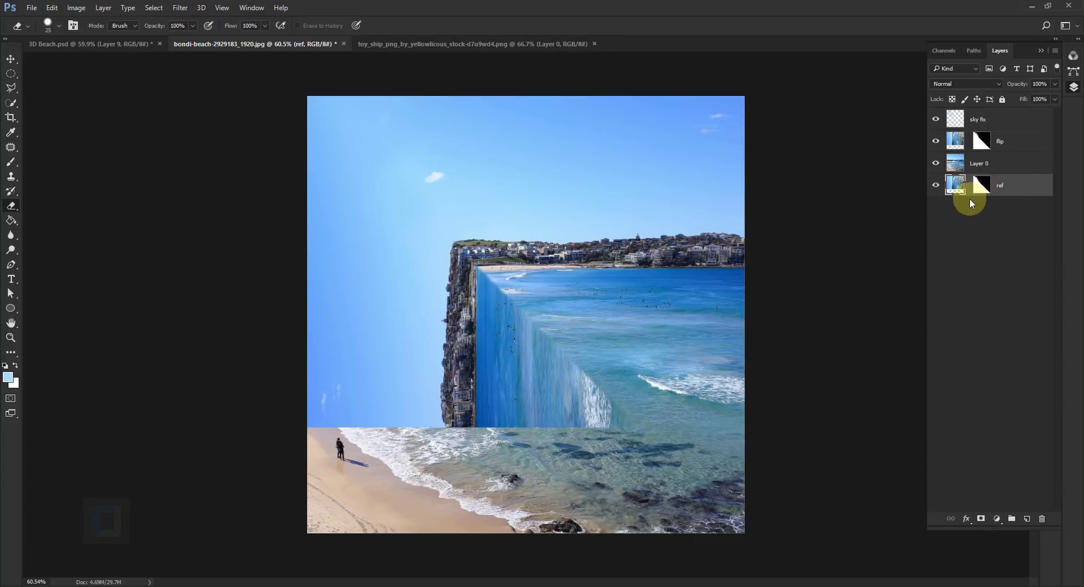
left_click(980, 188)
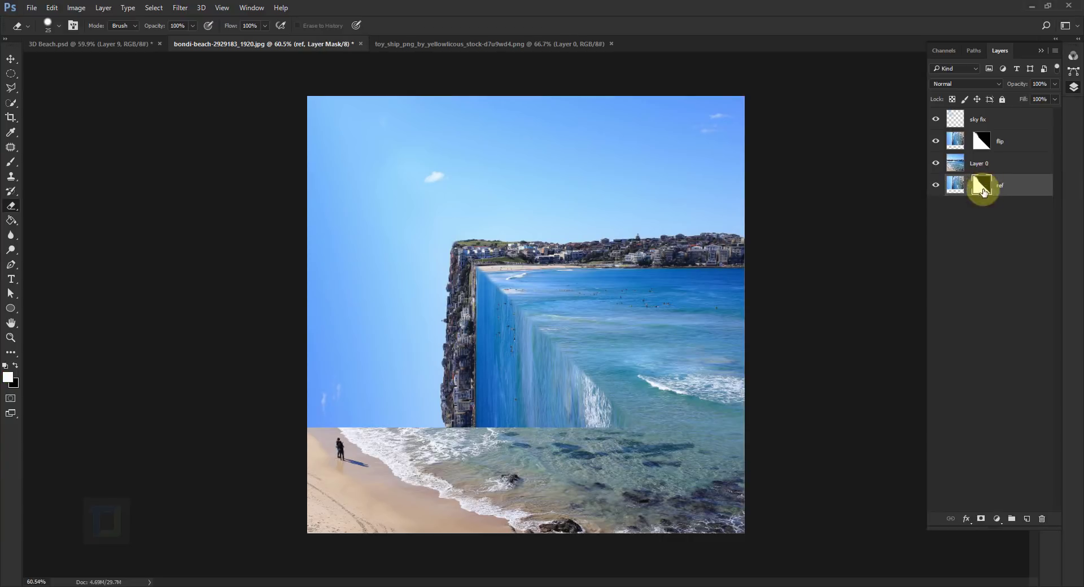
right_click(981, 186)
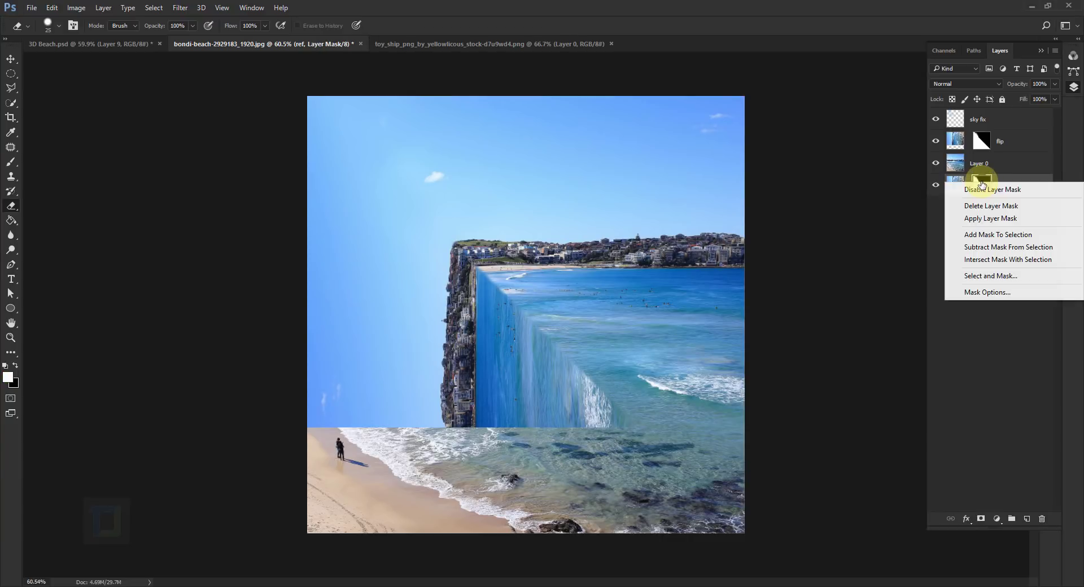
left_click(975, 219)
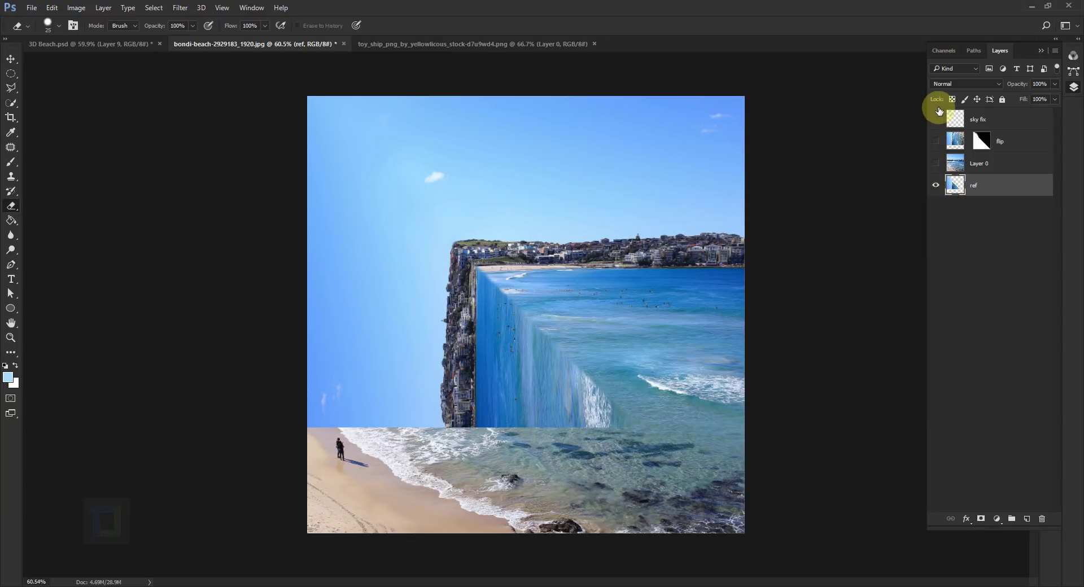
- Inspect the ref layer's cut-out shape on its own, and show all the other layers again
left_click(935, 187, "alt")
left_click(935, 188)
left_click(935, 190)
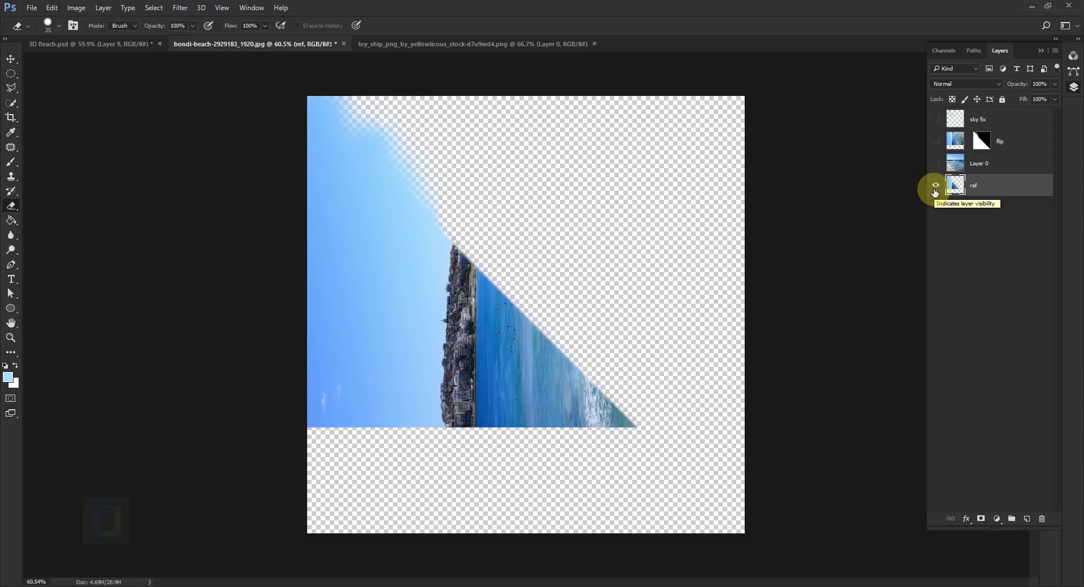
left_click_drag(934, 165, 932, 109)
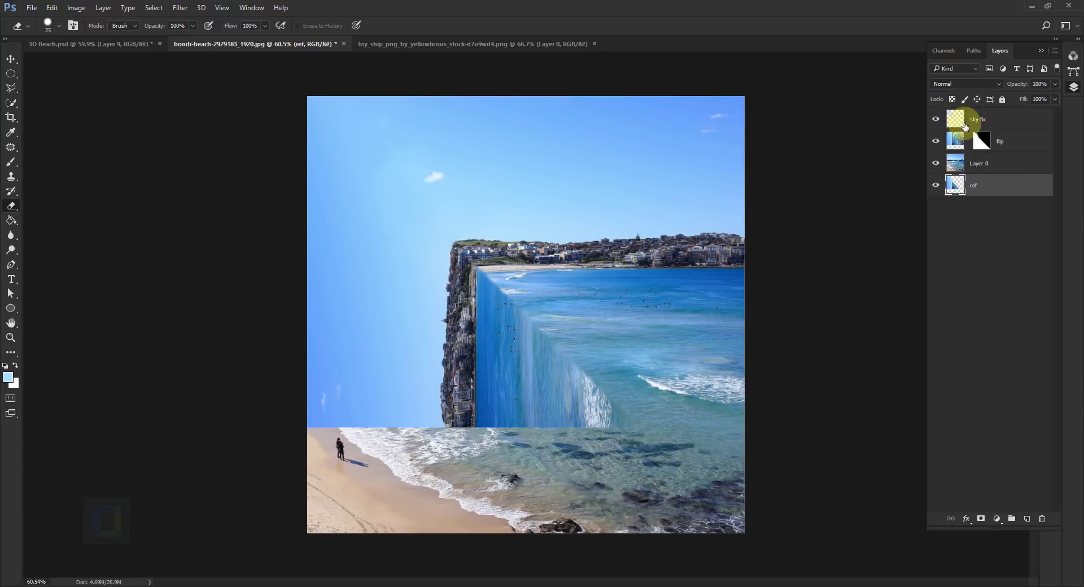
- Add a new empty layer above sky fix and name it "shadows"
left_click(993, 123)
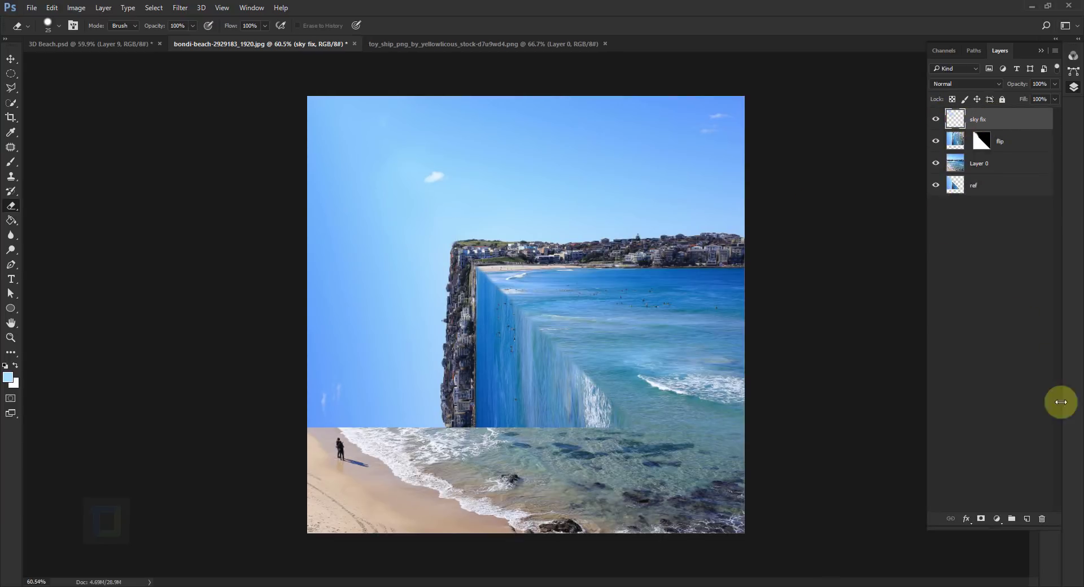
left_click(1028, 517)
double_click(979, 119)
key("Return")
- Set up a soft 200 px Brush with 0% hardness and 15% opacity for the shadows layer
left_click(12, 163)
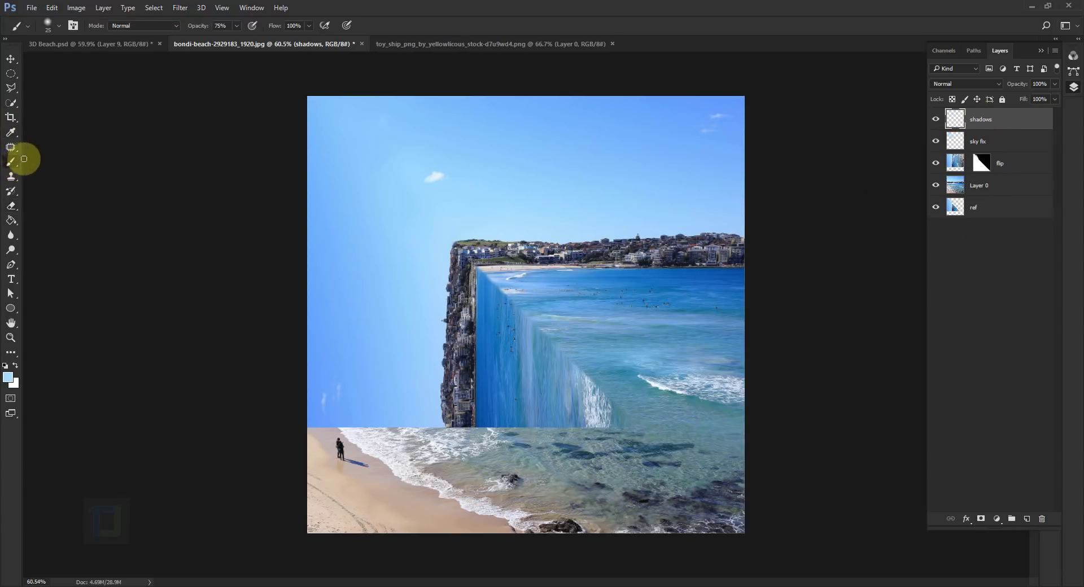
key("bracketright")
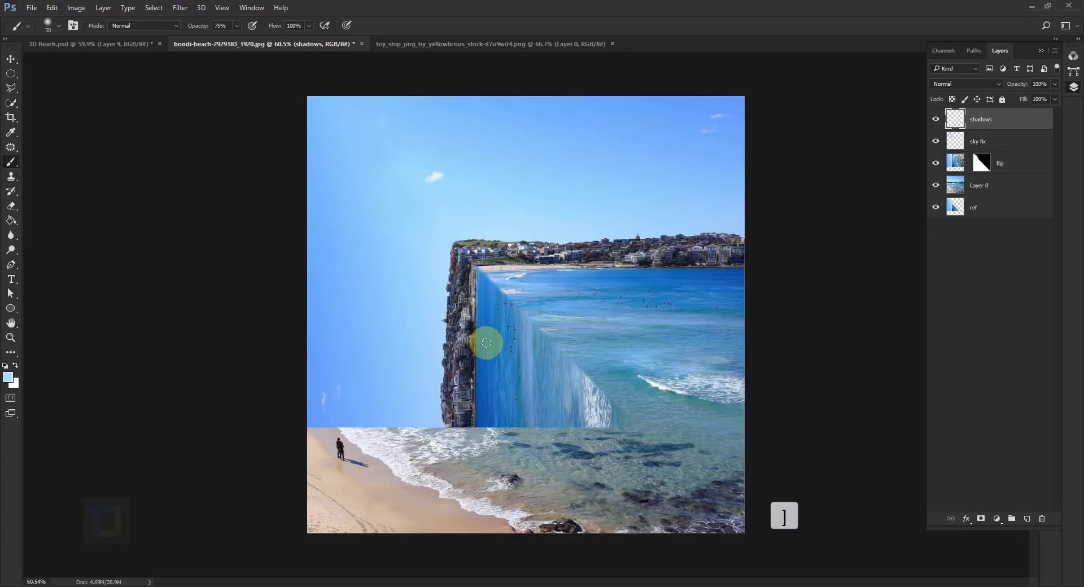
key("bracketright")
key("bracketright")
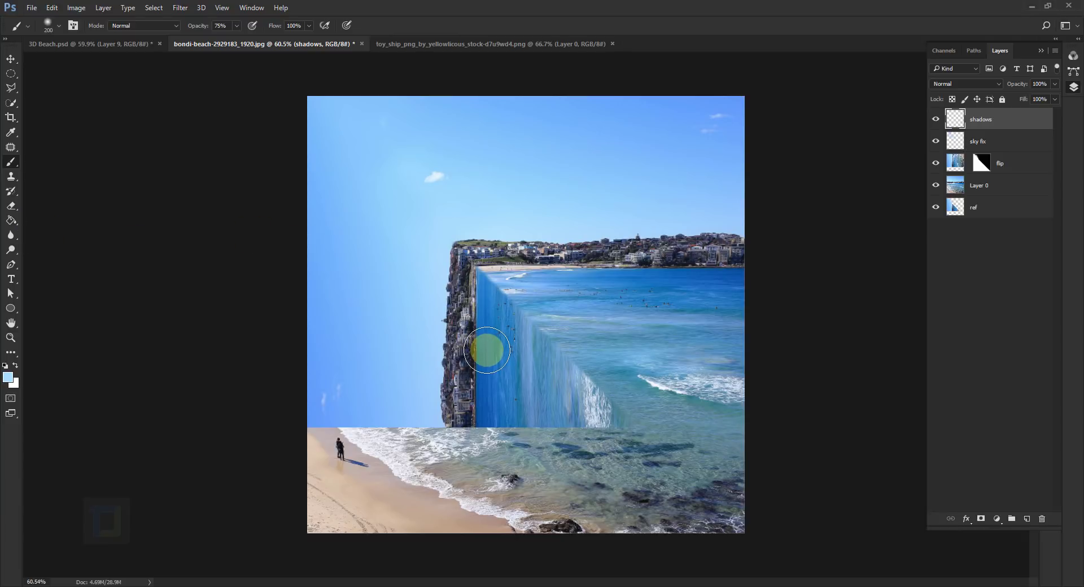
right_click(486, 350)
left_click(628, 337)
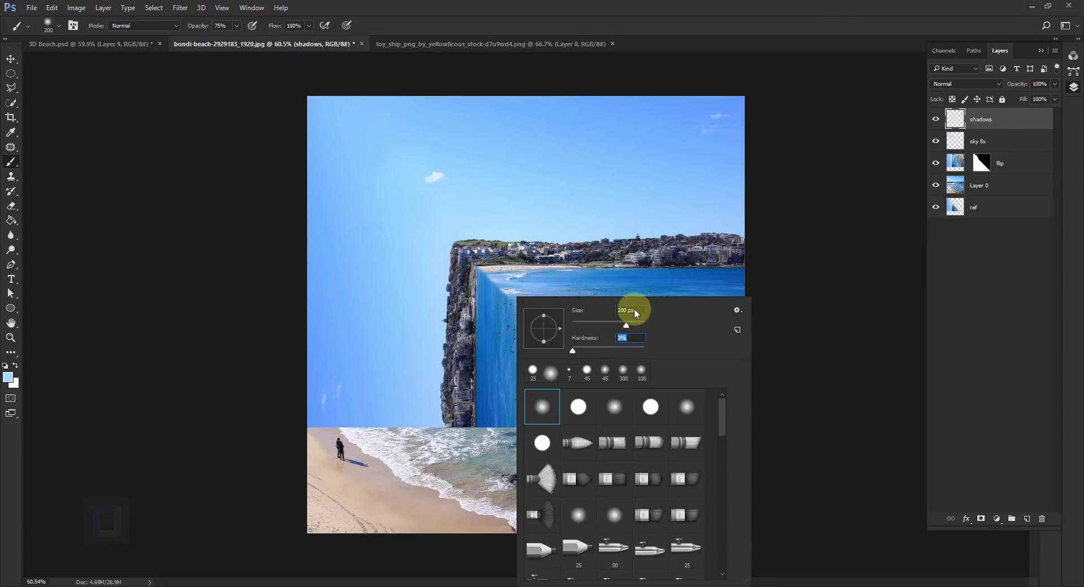
left_click(1003, 120)
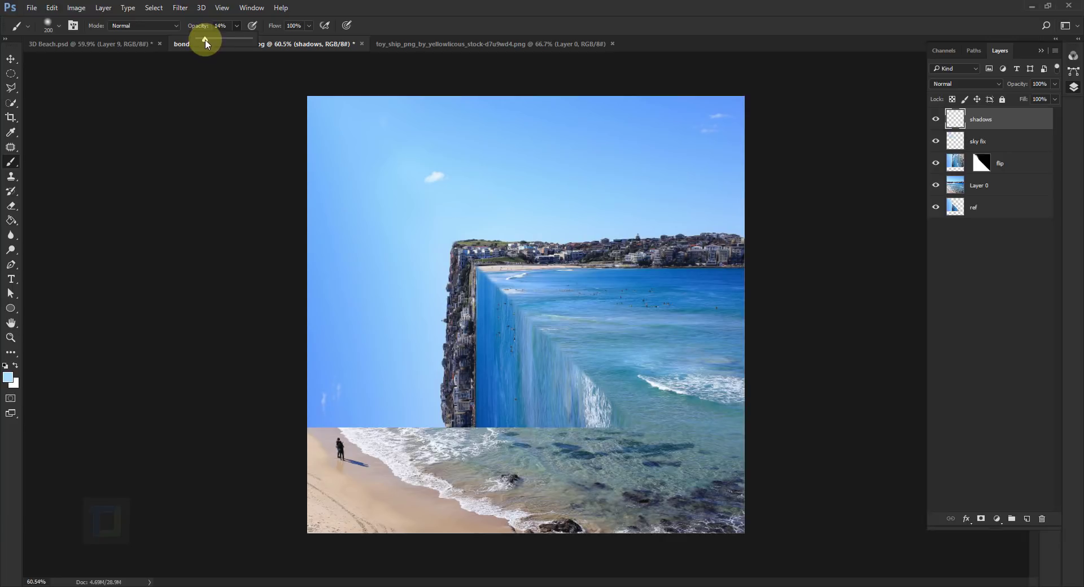
left_click_drag(205, 41, 206, 40)
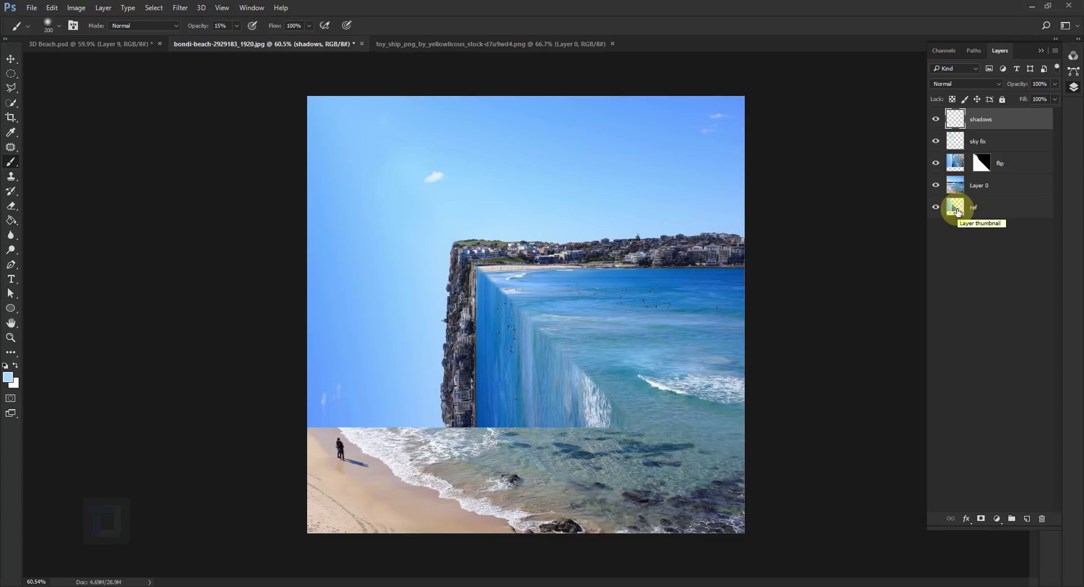
- Load the ref layer's shape as a selection and paint soft black shading on the vertical sea wall, enlarging the brush to 400 px
key("ctrl")
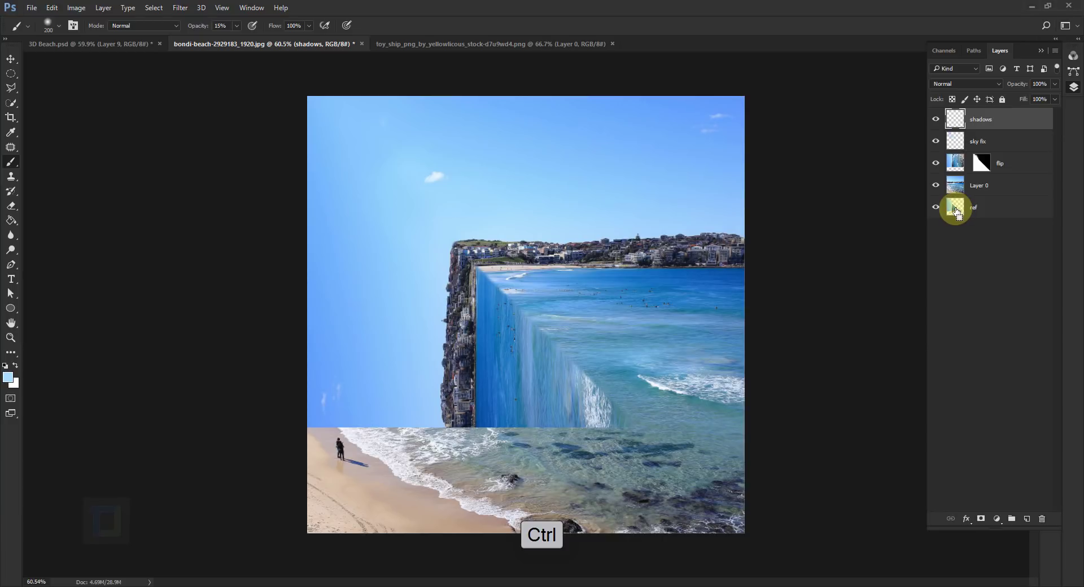
left_click(955, 210, "ctrl")
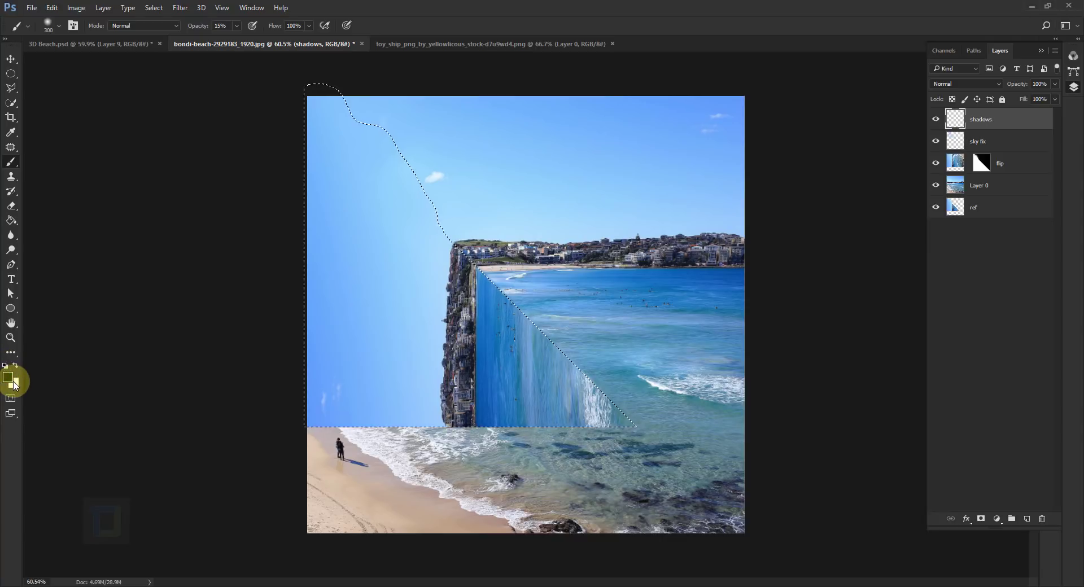
mouse_move(474, 447)
left_mouse_down()
mouse_move(590, 443)
mouse_move(431, 435)
mouse_move(571, 448)
mouse_move(414, 418)
mouse_move(438, 450)
mouse_move(417, 452)
mouse_move(638, 472)
mouse_move(501, 382)
left_mouse_up()
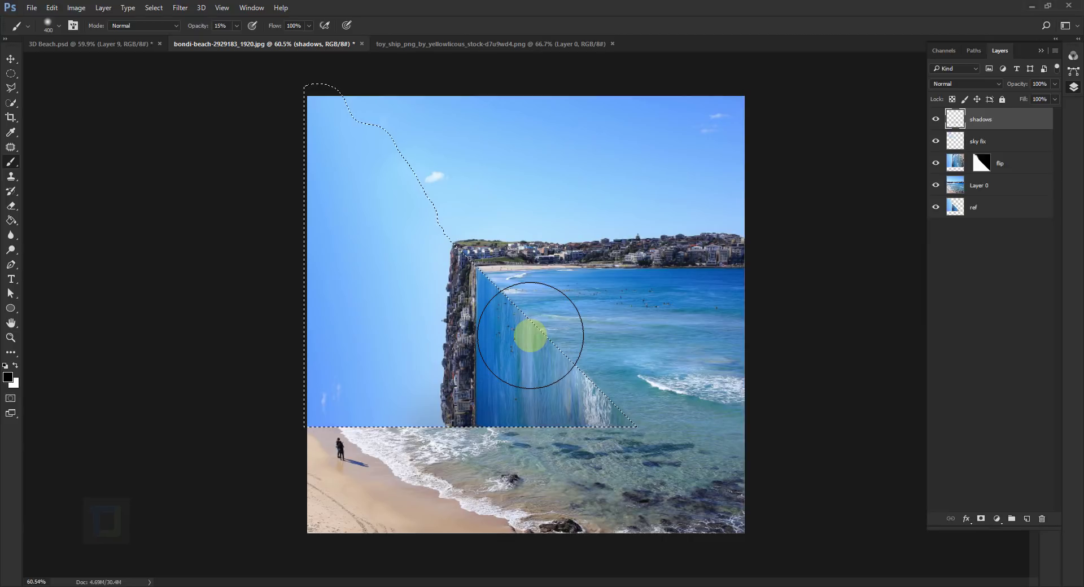
left_click_drag(530, 336, 519, 322)
- Lower the brush opacity to 6%, build up the shadow along the sea wall's diagonal edge, and deselect
left_click_drag(237, 26, 234, 41)
left_click(566, 334)
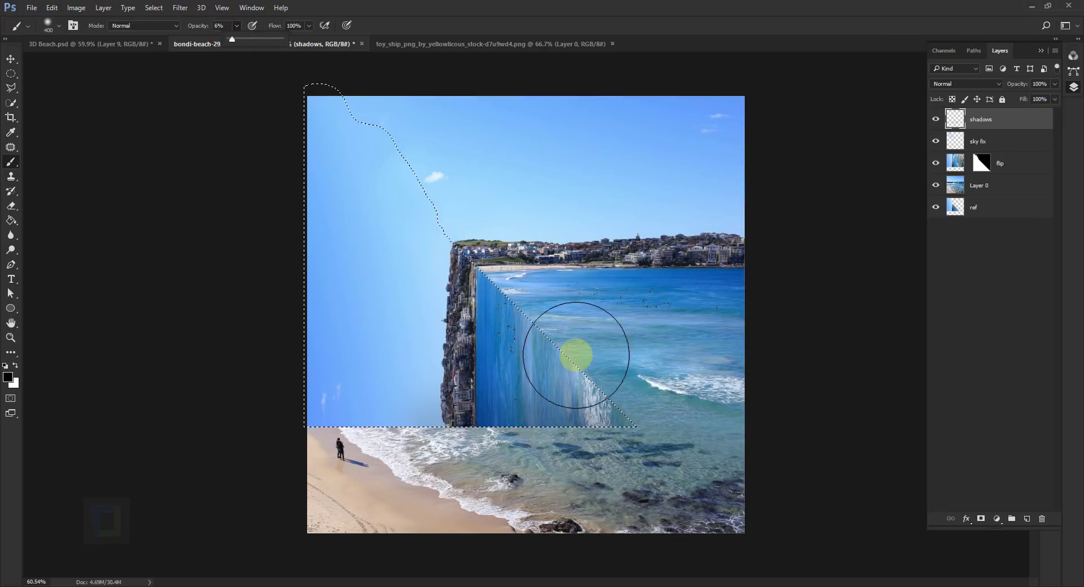
left_click_drag(575, 360, 555, 347)
mouse_move(598, 391)
left_mouse_down()
mouse_move(665, 434)
mouse_move(592, 346)
left_mouse_up()
mouse_move(529, 405)
left_mouse_down()
mouse_move(578, 437)
mouse_move(563, 450)
mouse_move(612, 455)
mouse_move(471, 453)
mouse_move(615, 461)
mouse_move(540, 391)
left_mouse_up()
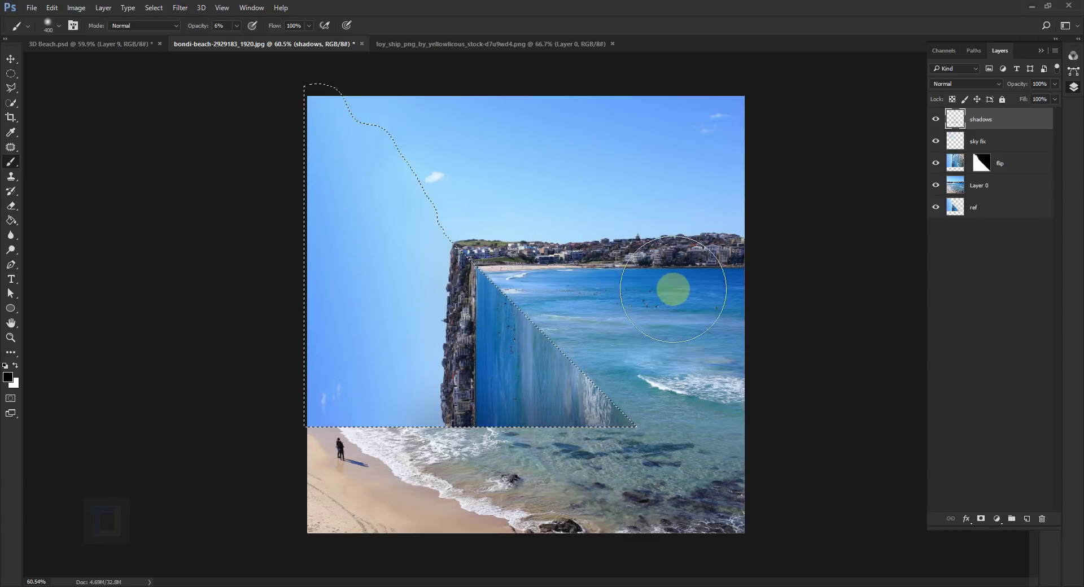
left_click(154, 7)
left_click(161, 31)
mouse_move(660, 206)
left_mouse_down()
mouse_move(621, 406)
mouse_move(522, 426)
mouse_move(601, 304)
mouse_move(466, 264)
mouse_move(627, 314)
mouse_move(527, 315)
mouse_move(451, 345)
mouse_move(410, 276)
left_mouse_up()
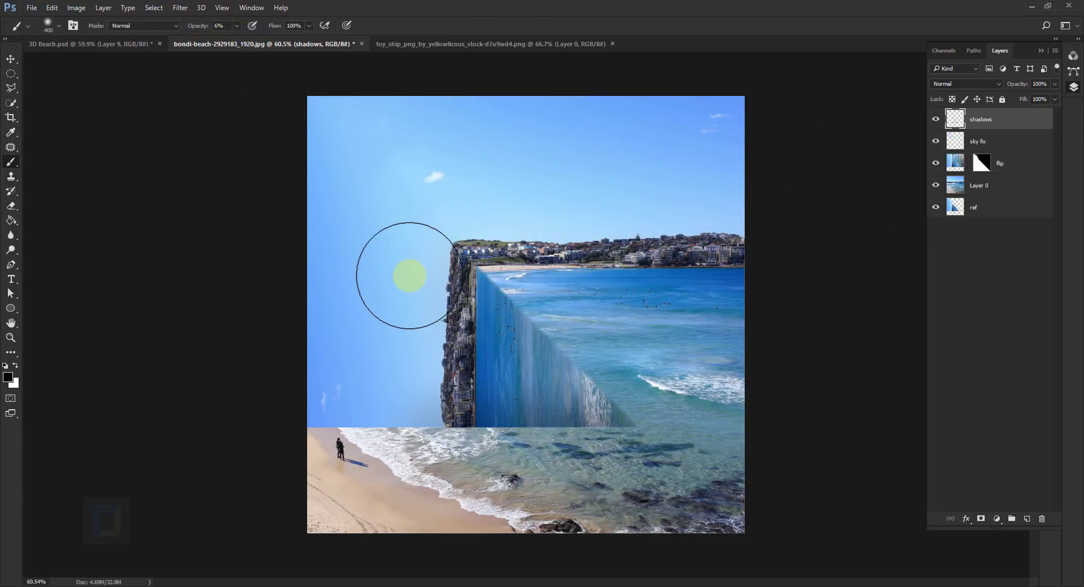
- Erase the shadow spill from the sky beside the vertical coastline with the Eraser, enlarging it up to 125 px
scroll(438, 338, "up", 4)
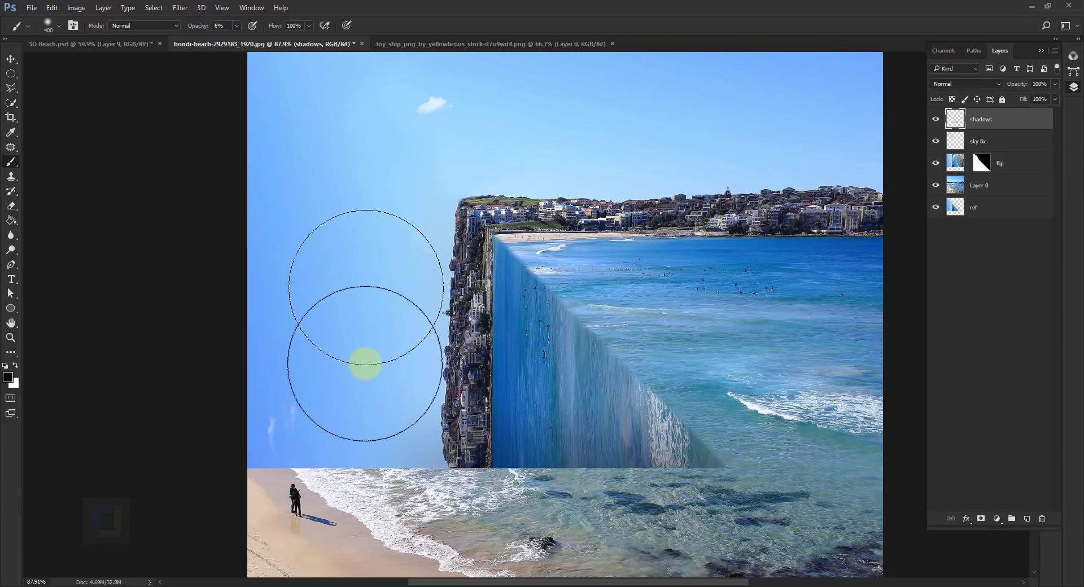
mouse_move(393, 339)
left_mouse_down()
mouse_move(398, 364)
mouse_move(369, 258)
mouse_move(354, 300)
mouse_move(355, 367)
left_mouse_up()
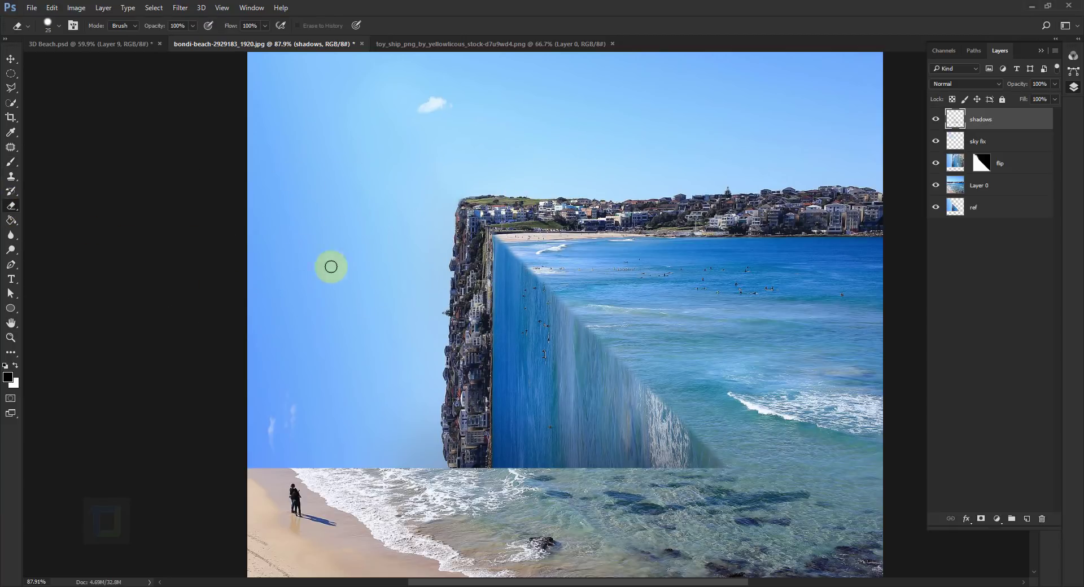
right_click(11, 206)
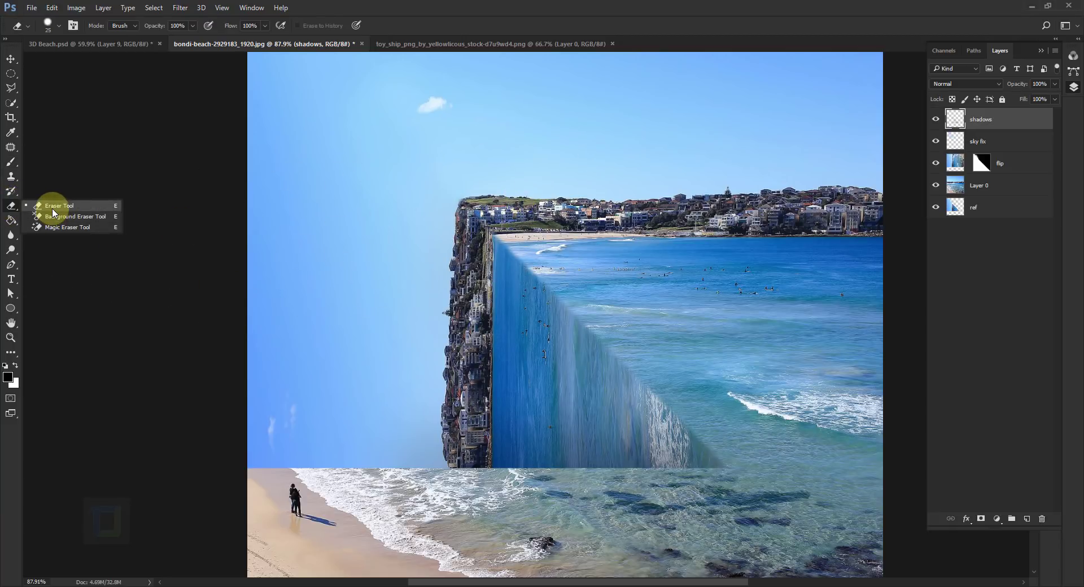
left_click(52, 209)
key("]")
key("]")
key("]")
key("]")
left_click_drag(445, 292, 455, 396)
scroll(473, 441, "up", 5)
scroll(360, 273, "down", 3)
key("]")
key("]")
key("]")
scroll(348, 213, "down", 4)
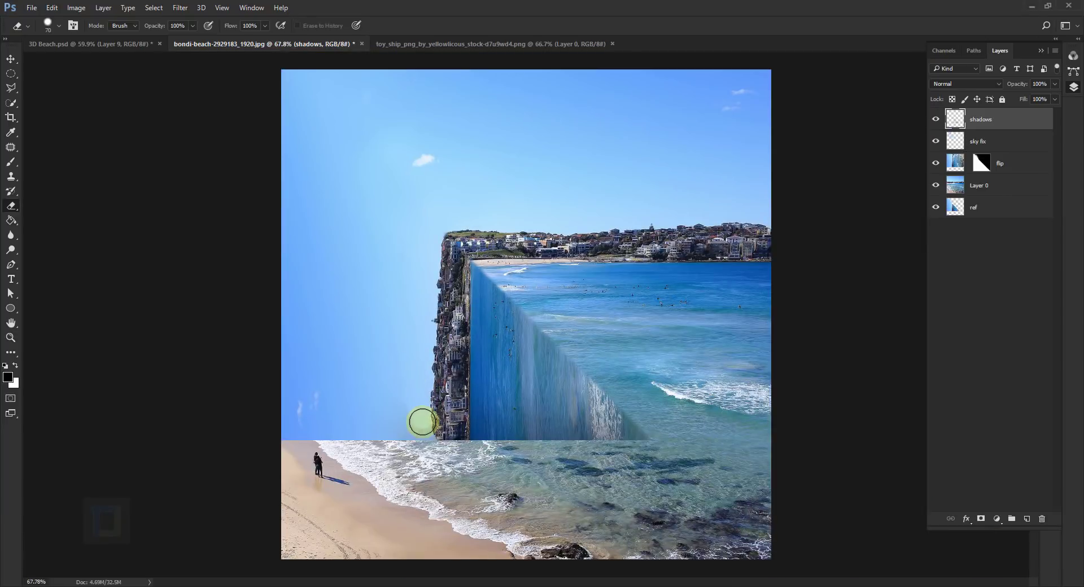
key("bracketright")
key("bracketright")
key("bracketright")
key("bracketright")
scroll(387, 414, "down", 2)
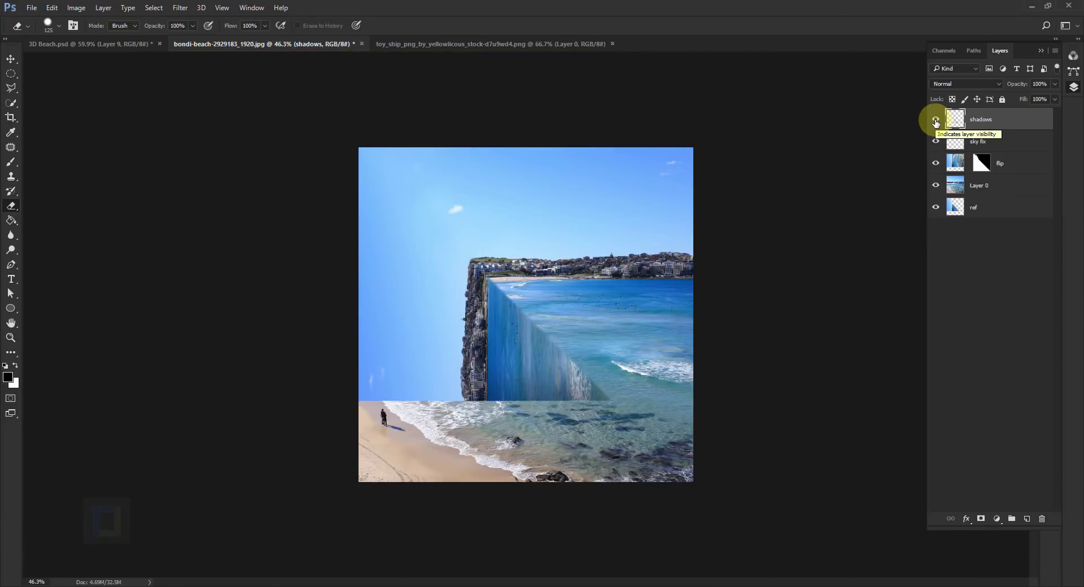
- Compare the composite with the shadows layer hidden and shown
left_click(936, 120)
left_click(936, 121)
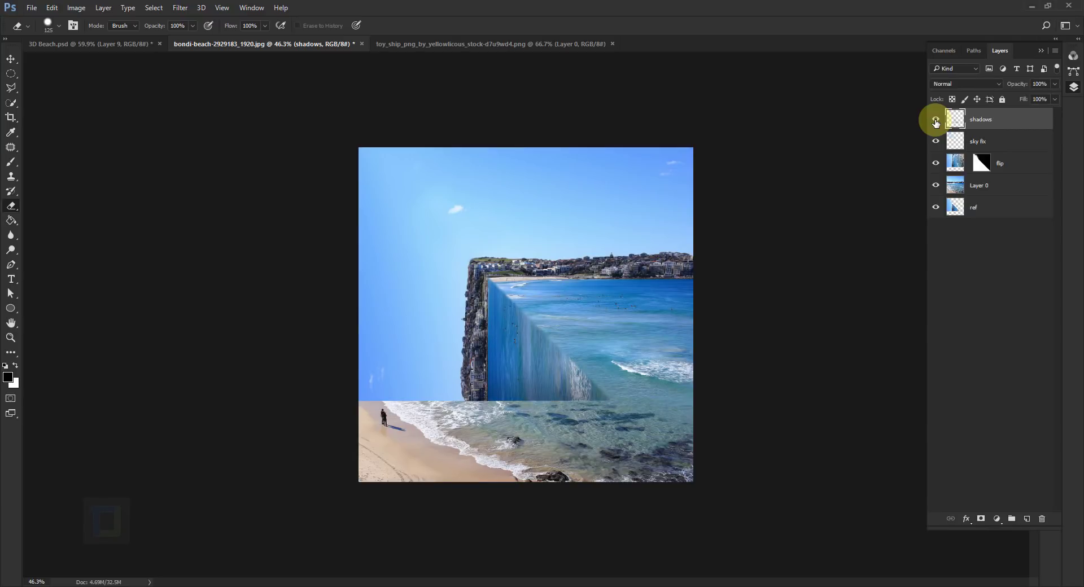
scroll(604, 317, "up", 2)
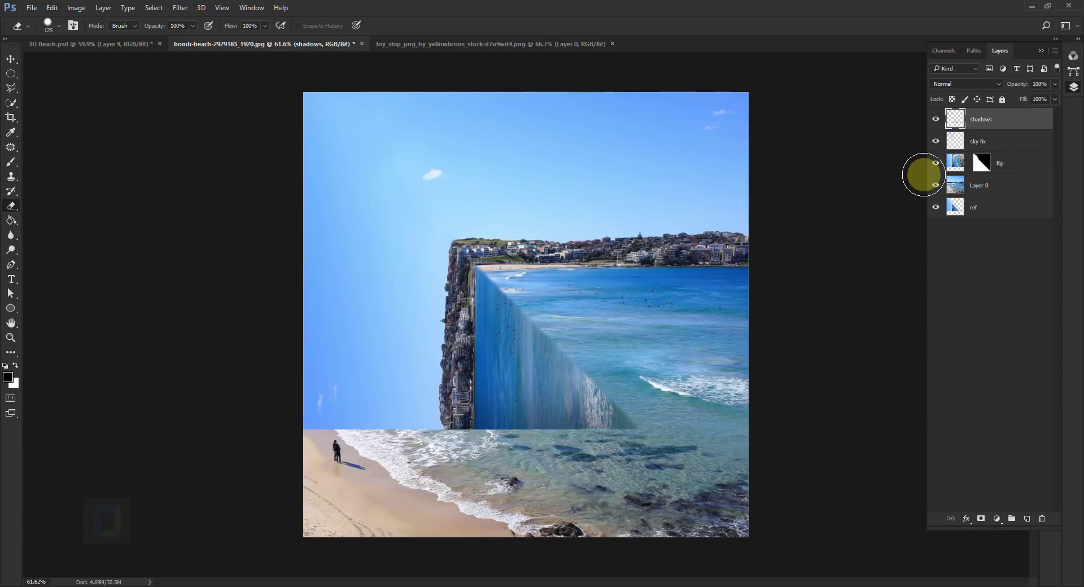
- Add a new empty layer above shadows and name it "highlights"
left_click(1026, 520)
double_click(978, 119)
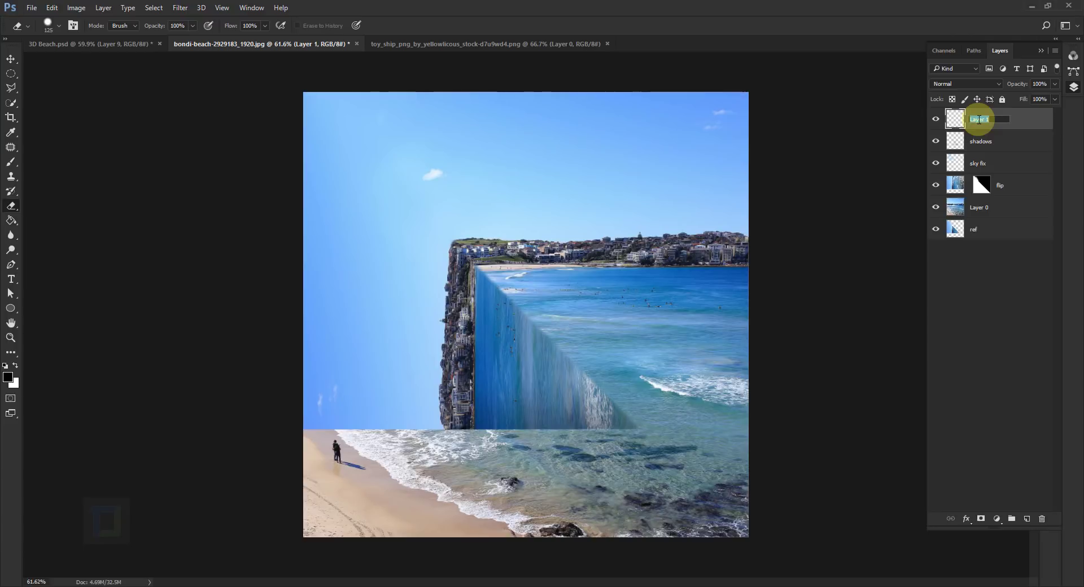
key("Return")
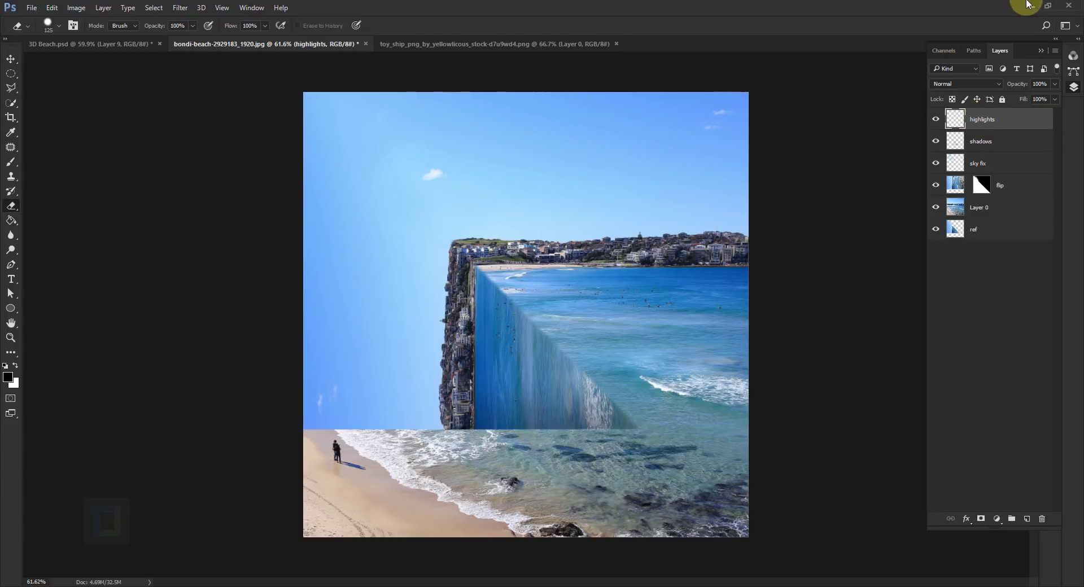
- Select everything outside the ref layer's shape by inverting its loaded selection, and make white the foreground color
left_click(952, 232, "ctrl")
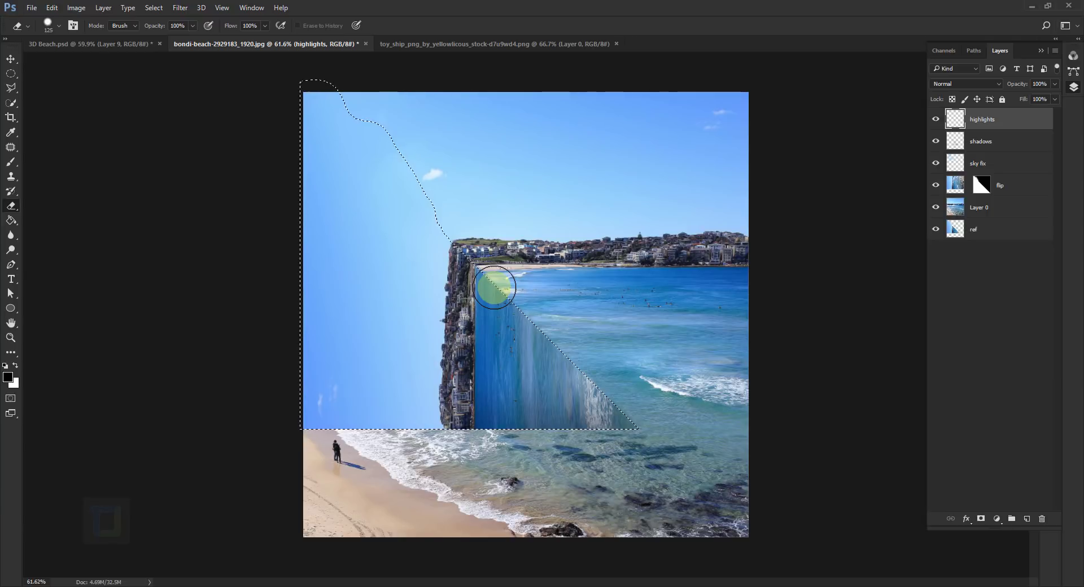
left_click(153, 8)
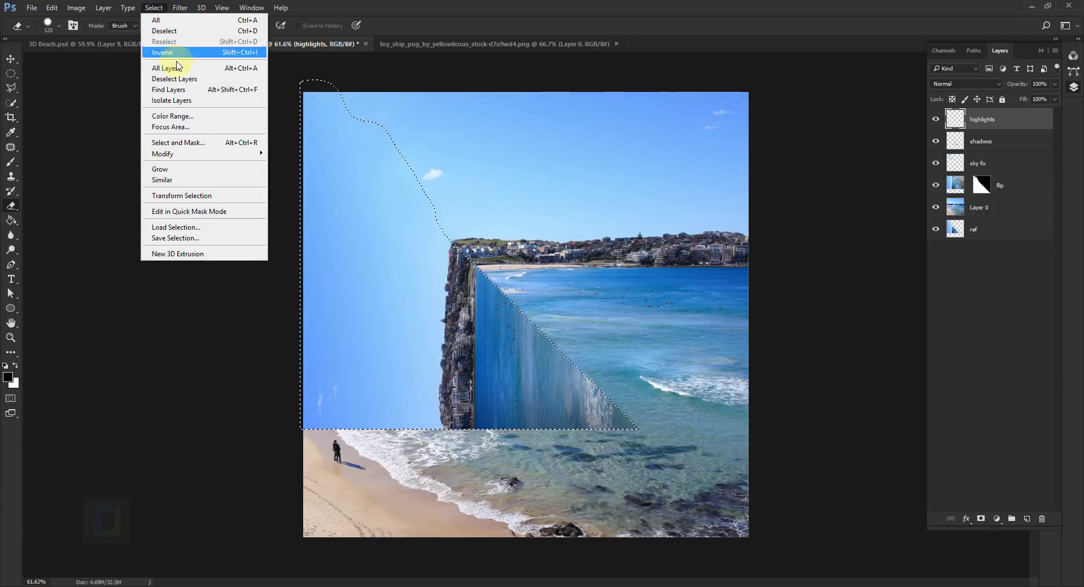
left_click(169, 52)
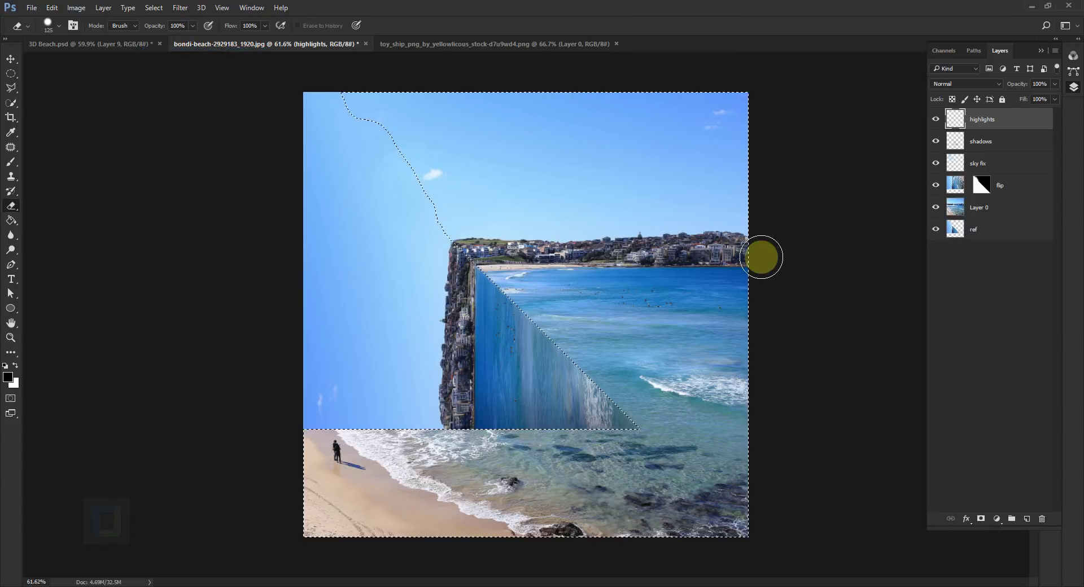
left_click(15, 366)
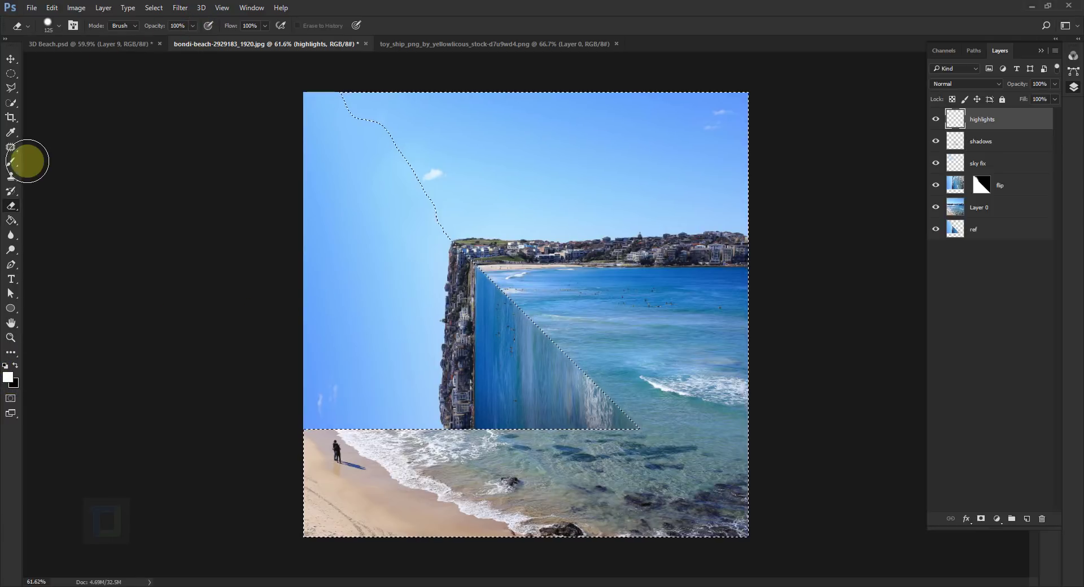
- Set the Brush to 51% opacity and reduce its size to 45 px for the highlights
left_click(11, 162)
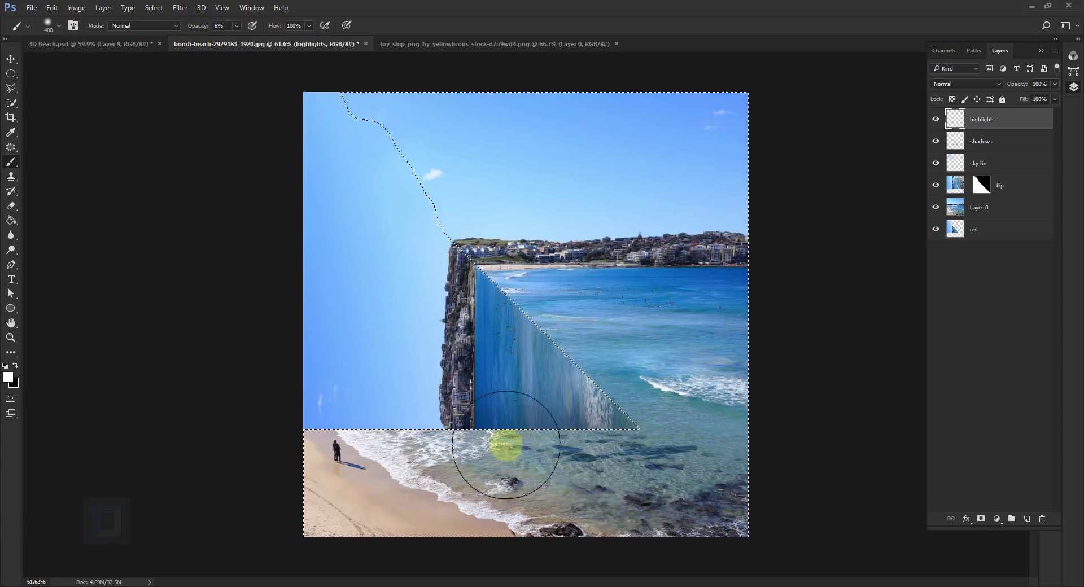
mouse_move(191, 28)
left_mouse_down()
mouse_move(232, 29)
mouse_move(216, 28)
left_mouse_up()
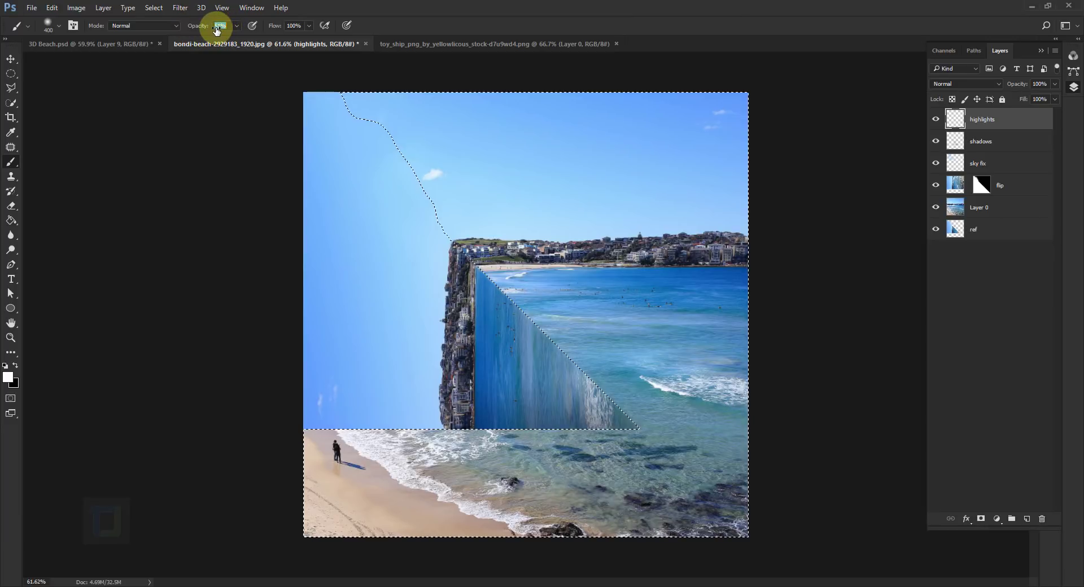
left_click(514, 191)
key("bracketleft")
key("bracketleft")
key("bracketleft")
key("bracketleft")
key("bracketleft")
key("bracketleft")
key("bracketleft")
scroll(485, 271, "up", 5)
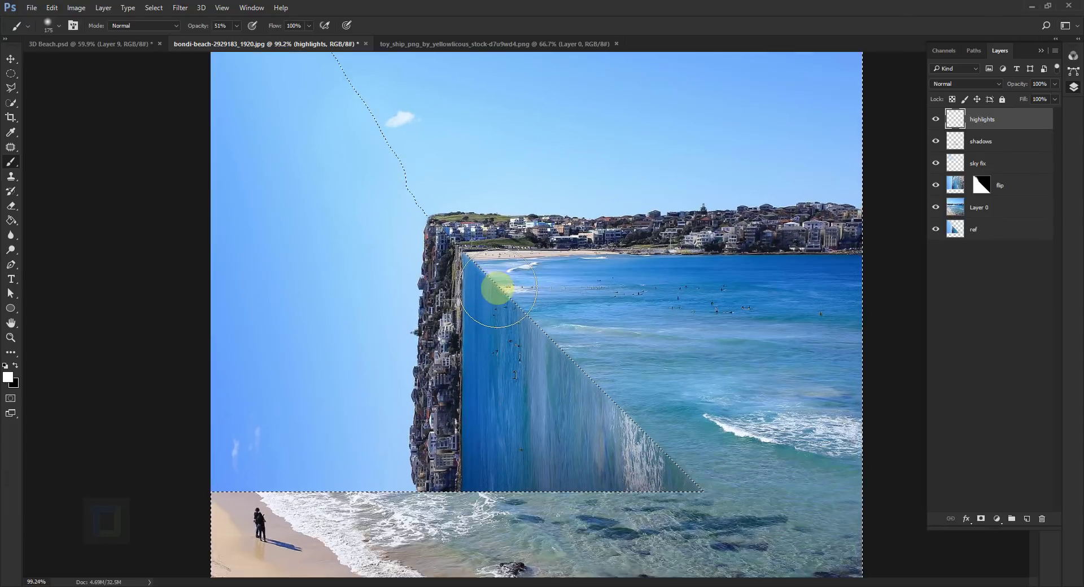
key("bracketleft")
key("bracketleft")
key("bracketleft")
key("bracketleft")
scroll(478, 265, "down", 2)
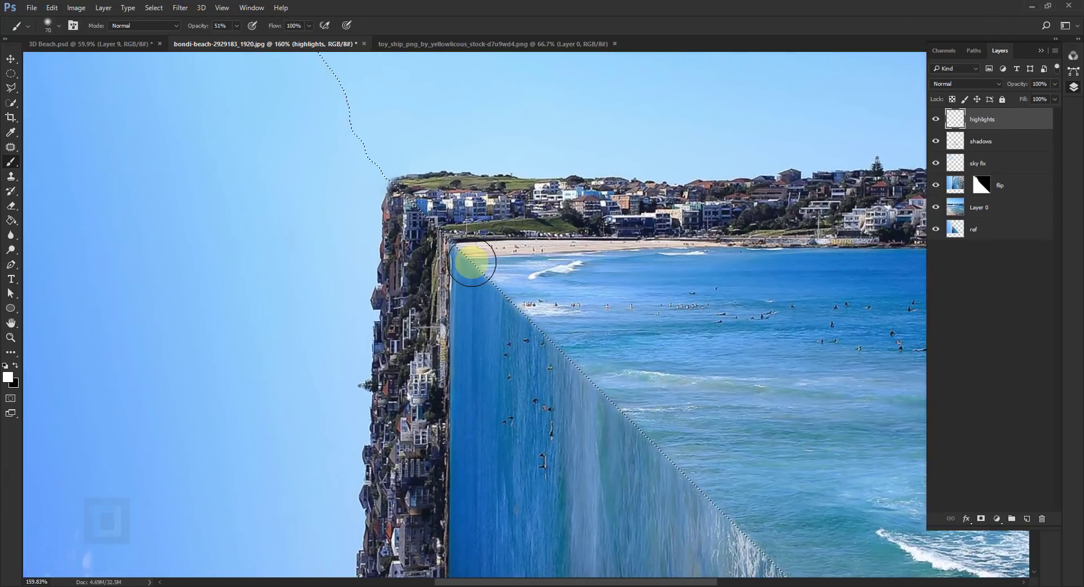
scroll(469, 261, "up", 2)
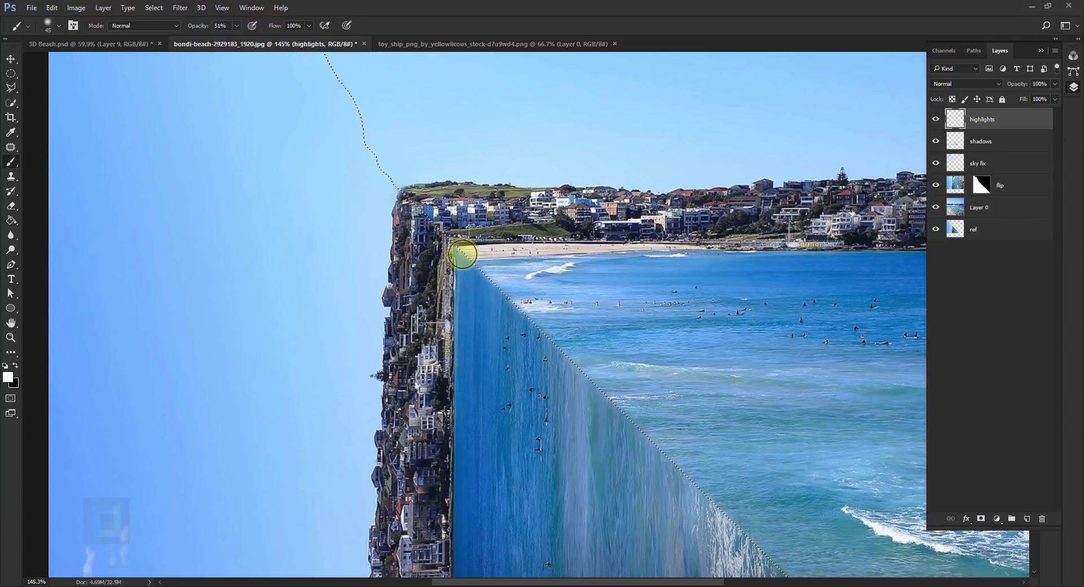
- Paint a straight white highlight outside the vertical sea wall along its diagonal edge, from the top corner to the lower tip
left_click_drag(734, 475, 613, 250)
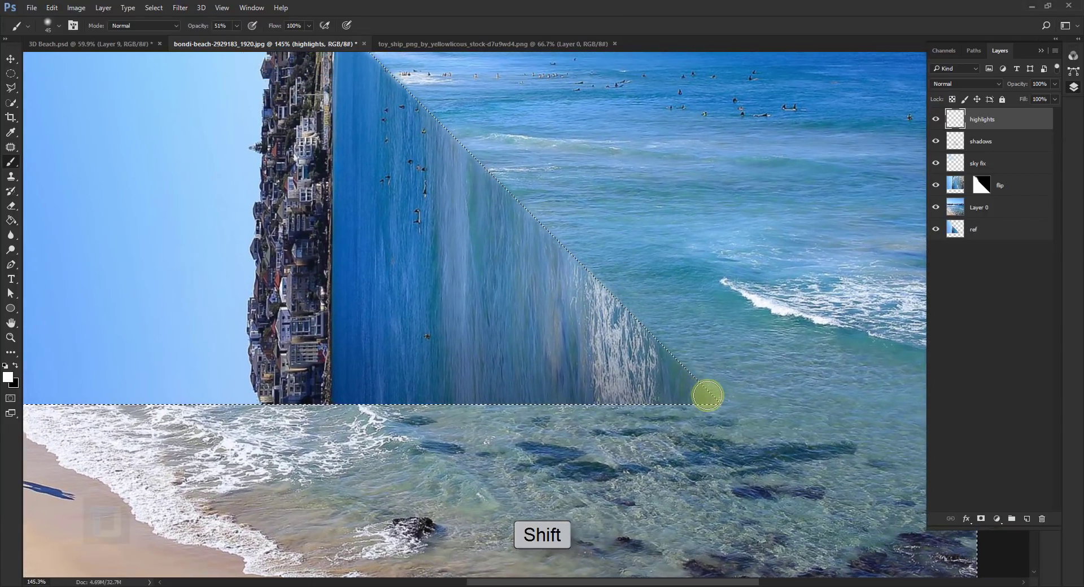
left_click(707, 395, "shift")
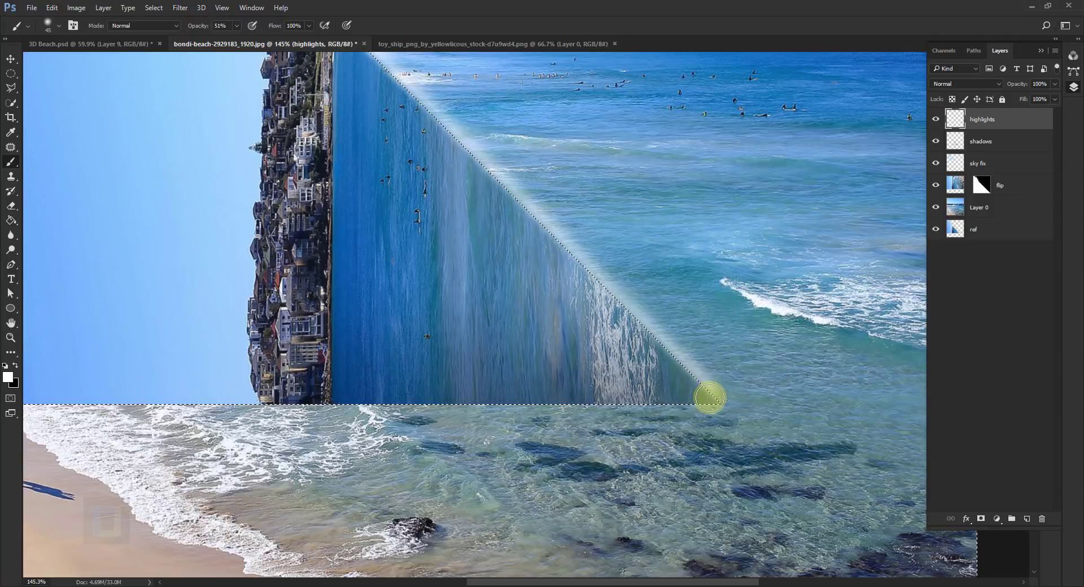
mouse_move(712, 401)
left_mouse_down()
mouse_move(631, 400)
mouse_move(735, 396)
left_mouse_up()
key("ctrl+z")
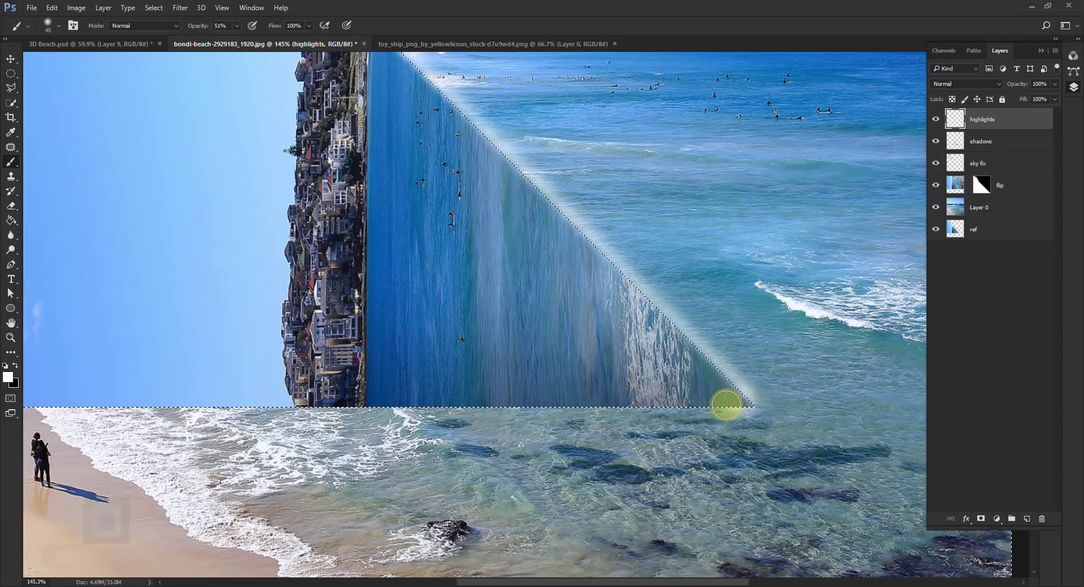
- Paint a straight white highlight along the horizontal edge where the folded scene meets the beach, out to the image's edge
left_click(47, 403, "shift")
left_click_drag(143, 344, 478, 321)
key("space")
scroll(302, 377, "down", 5)
scroll(301, 378, "up", 2)
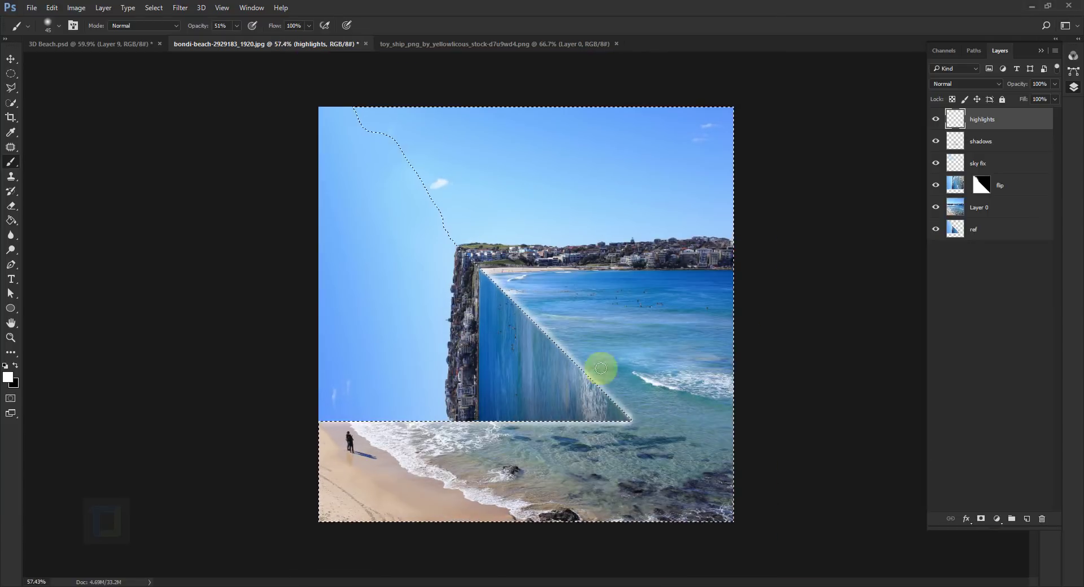
scroll(562, 316, "up", 2)
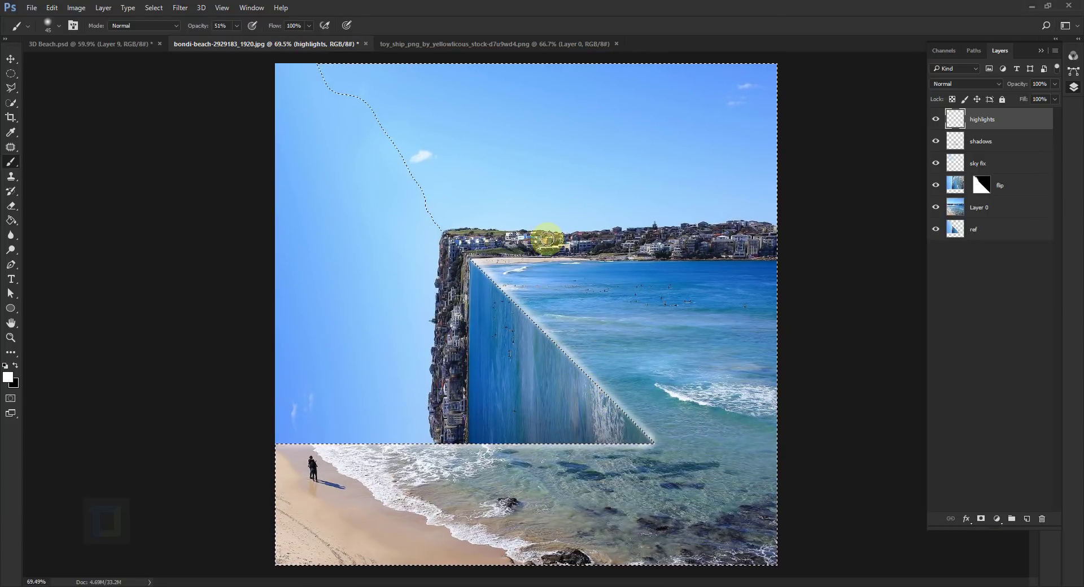
- Deselect the area outside the folded section
left_click(154, 7)
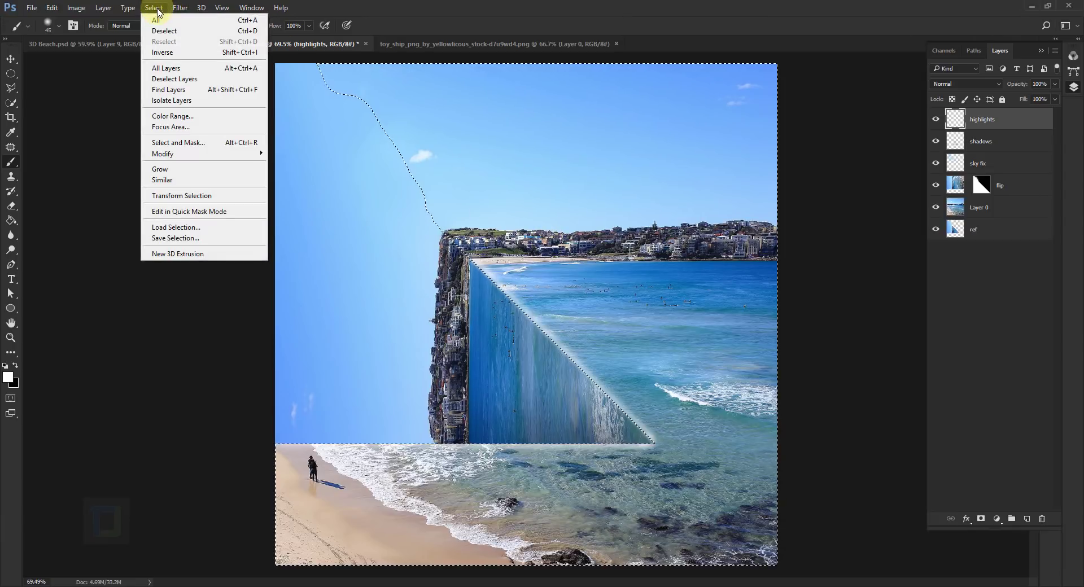
left_click(162, 32)
scroll(624, 401, "up", 2)
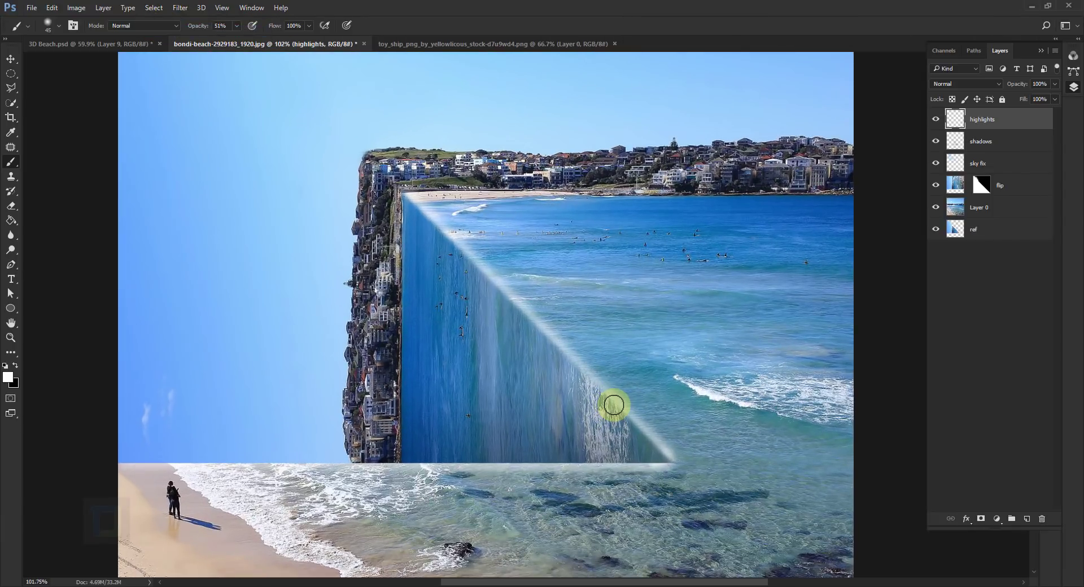
scroll(576, 372, "down", 2)
key("Return")
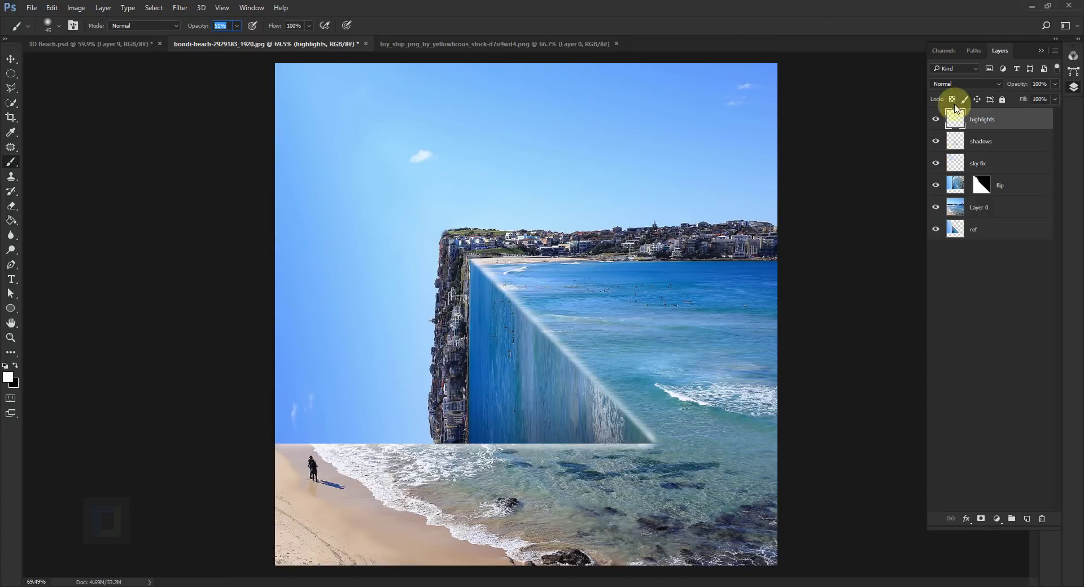
- Set the highlights layer's blend mode to Overlay and its opacity to 45%
left_click(958, 83)
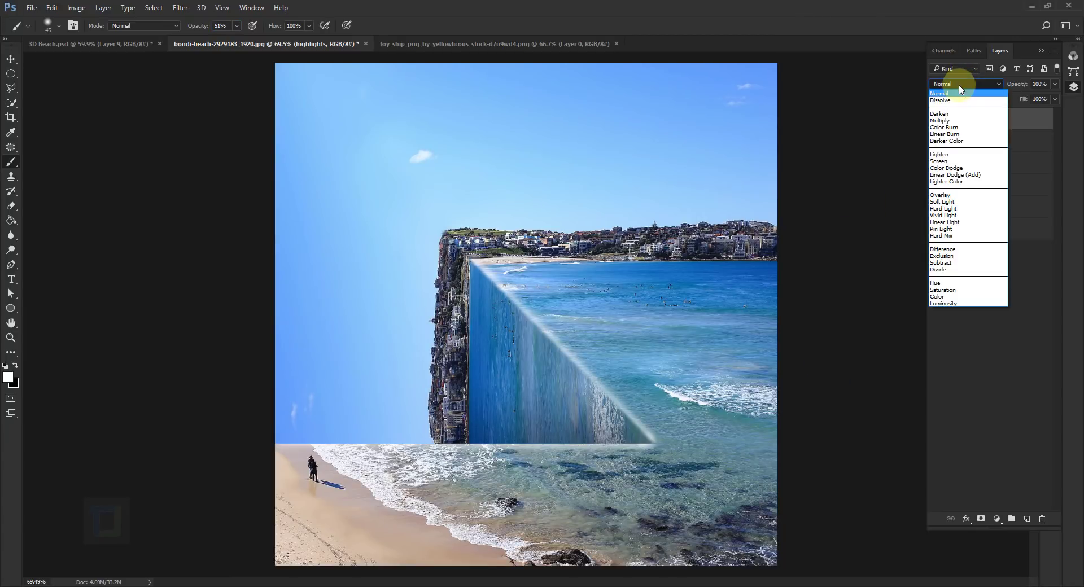
left_click(948, 195)
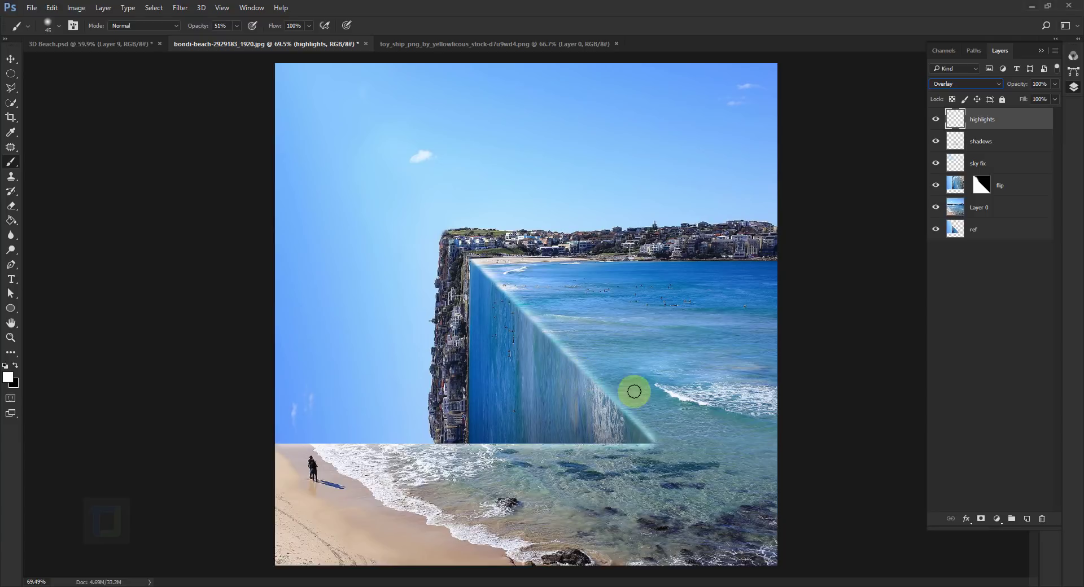
scroll(571, 383, "up", 4)
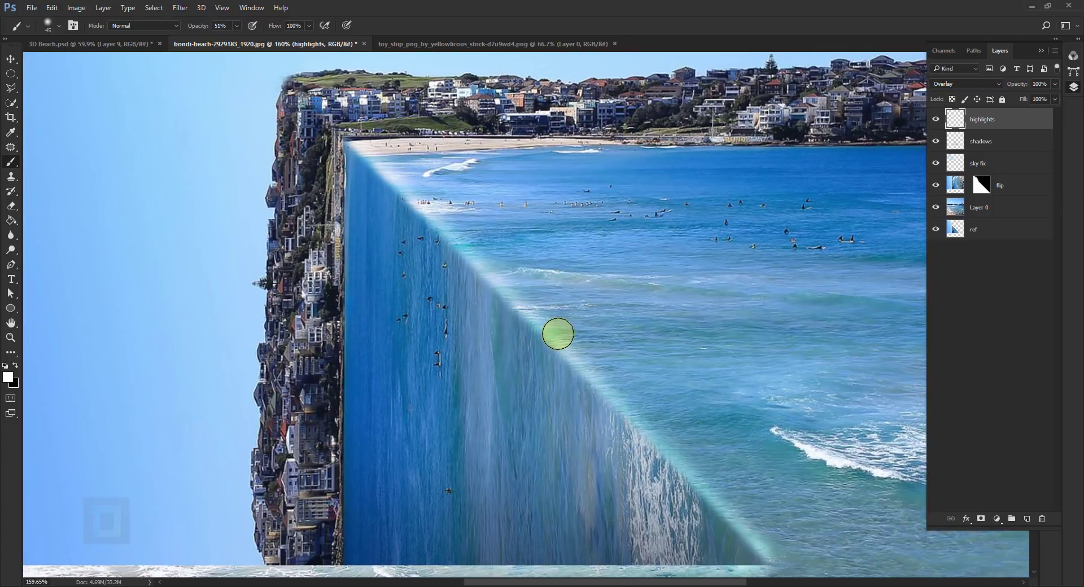
scroll(538, 293, "down", 4)
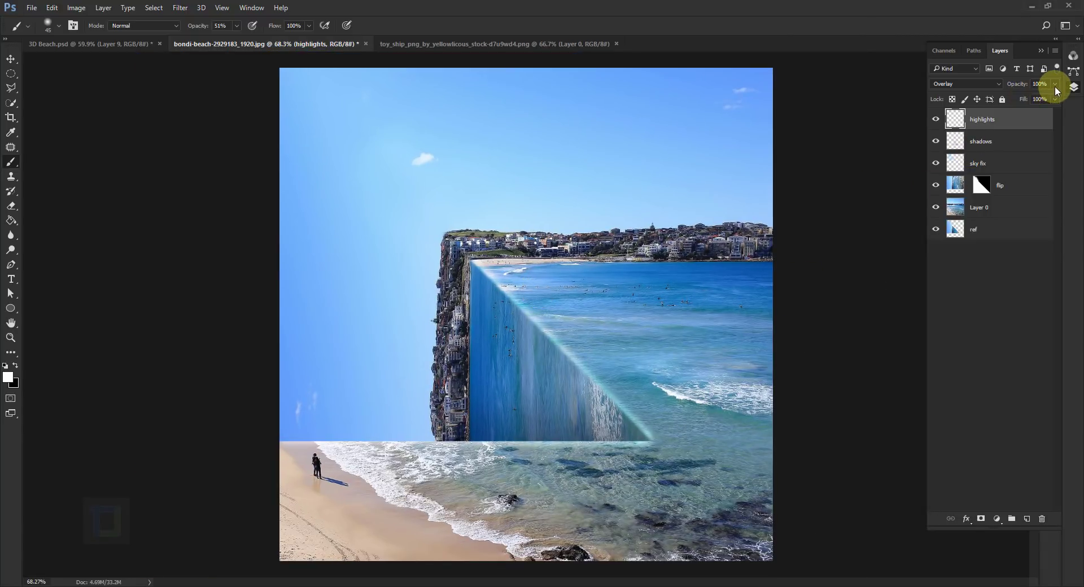
left_click_drag(1025, 100, 1025, 99)
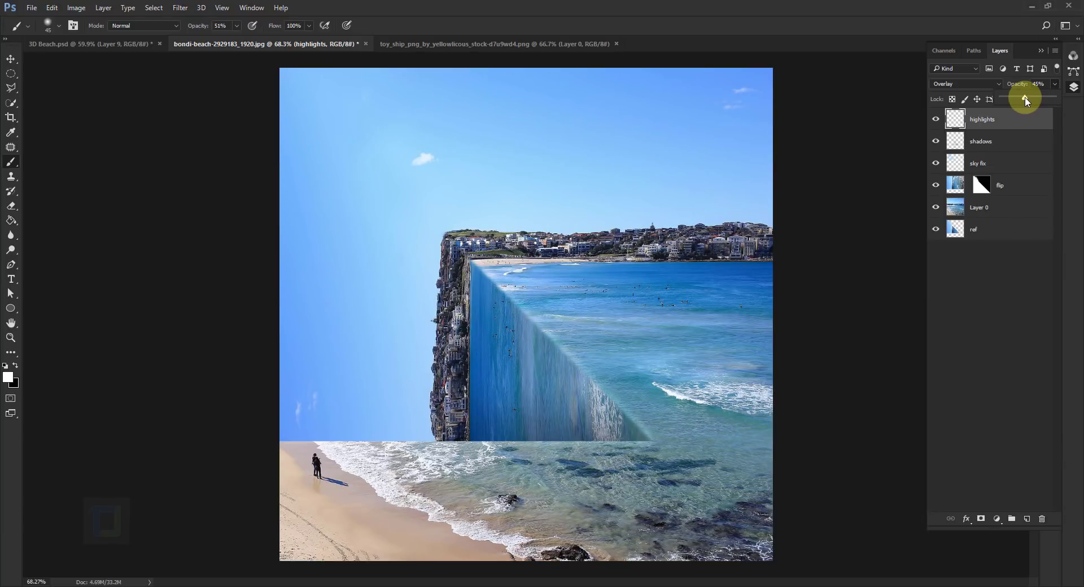
left_click(651, 449)
scroll(652, 448, "up", 3)
scroll(651, 448, "up", 3)
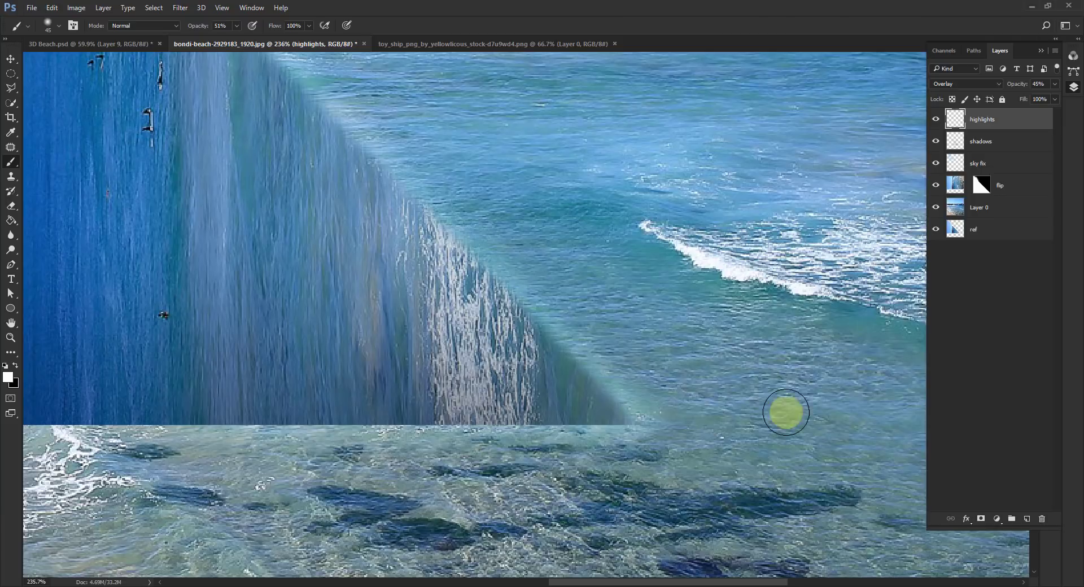
scroll(665, 396, "down", 5)
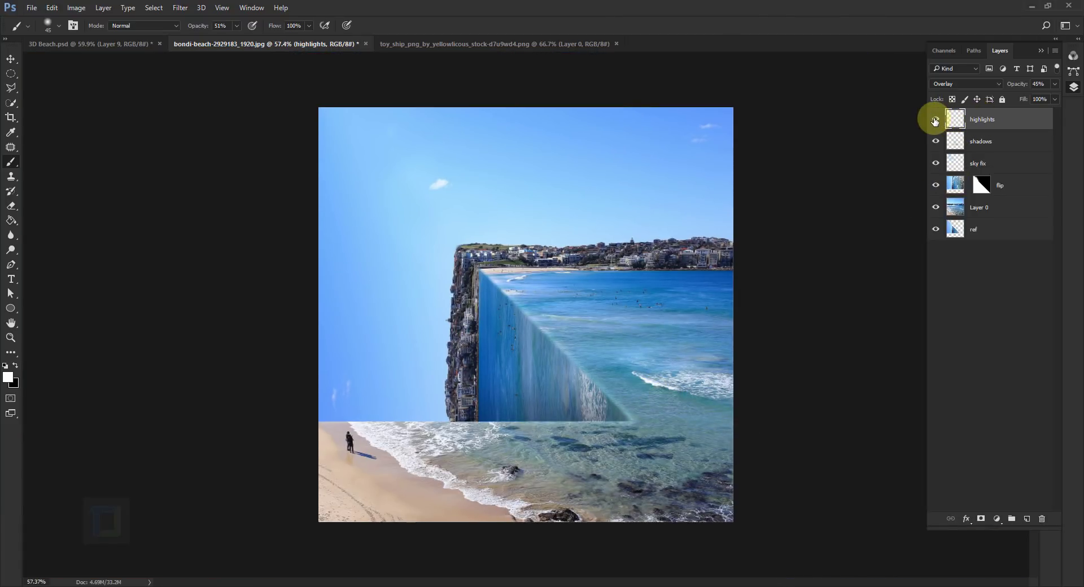
- Compare the composite with the highlights and shadows layers hidden and shown
left_click(935, 120)
left_click(934, 120)
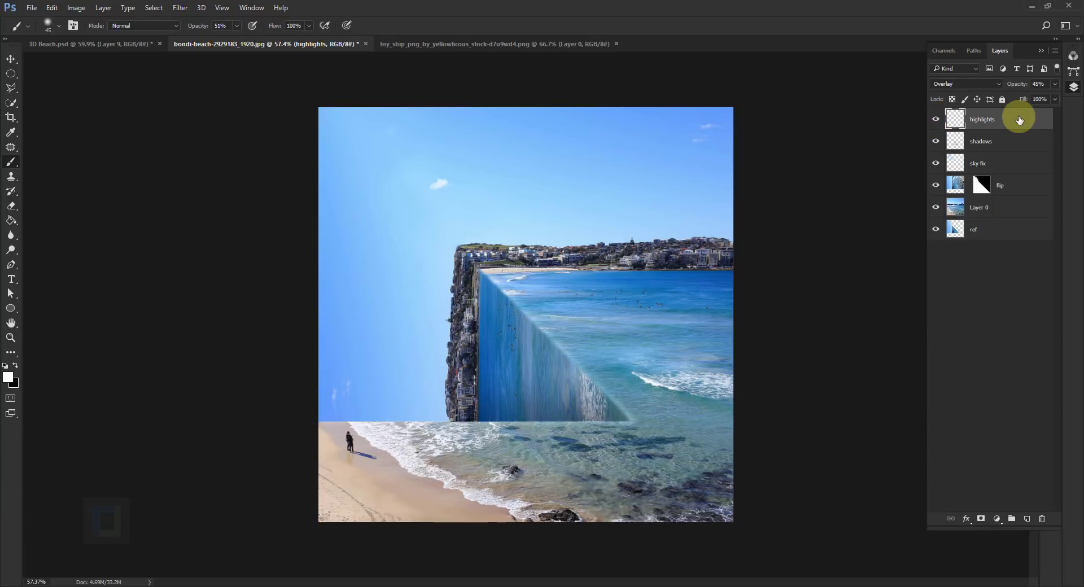
left_click(936, 120)
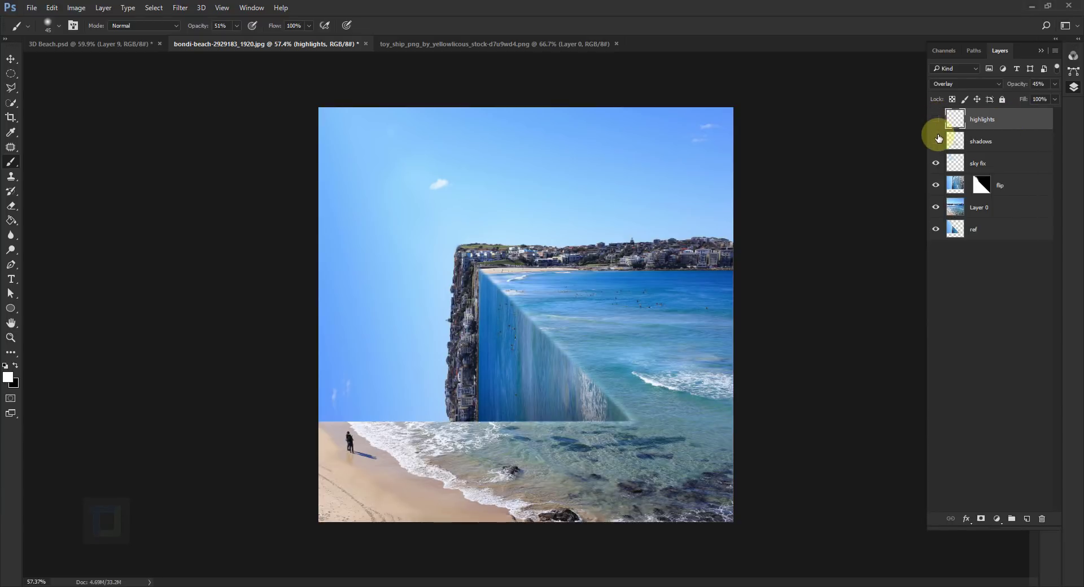
left_click(936, 142)
left_click(935, 141)
- Copy the toy ship from its own document into the bondi-beach composite as a new layer, and close the ship document
left_click(493, 44)
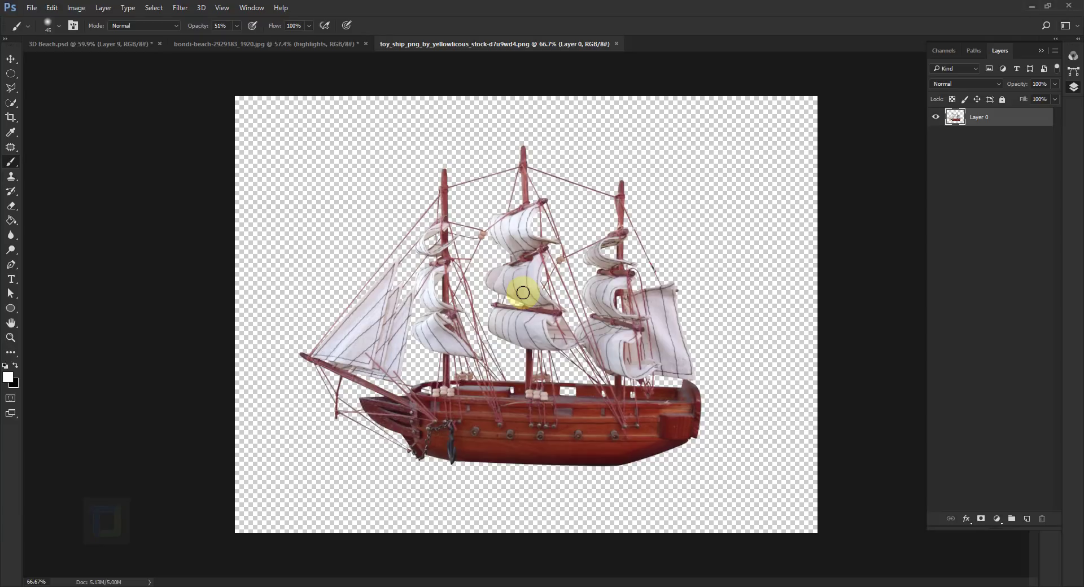
left_click(11, 63)
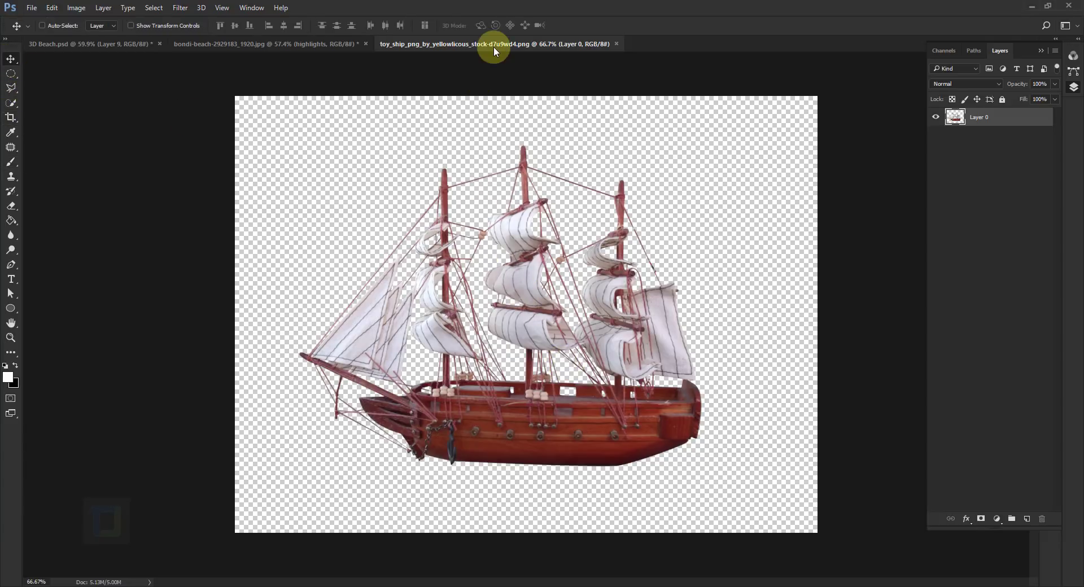
left_click_drag(493, 44, 358, 145)
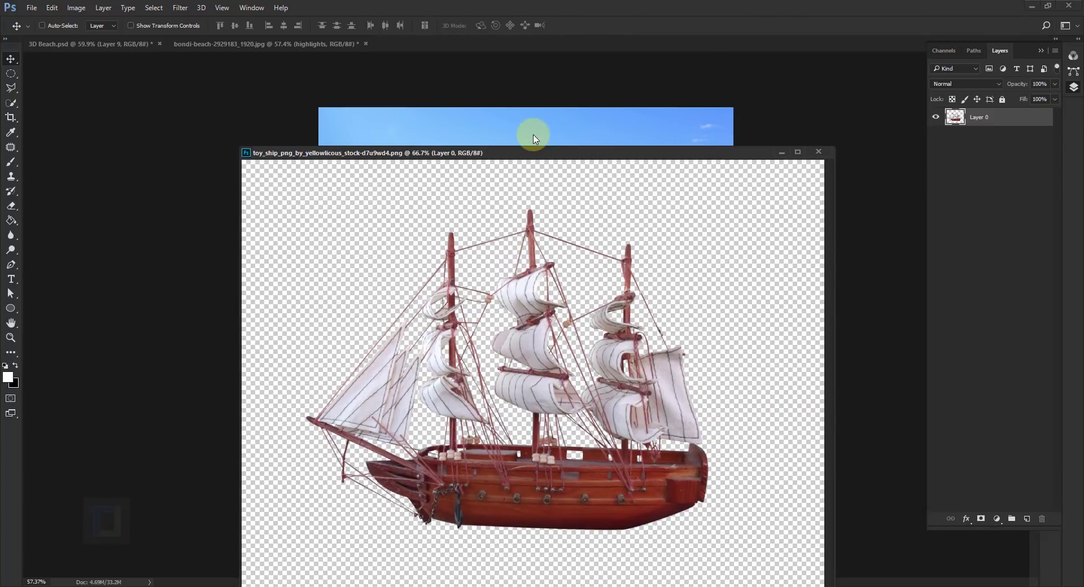
left_click_drag(534, 158, 535, 223)
left_click_drag(537, 466, 579, 265)
left_click(820, 220)
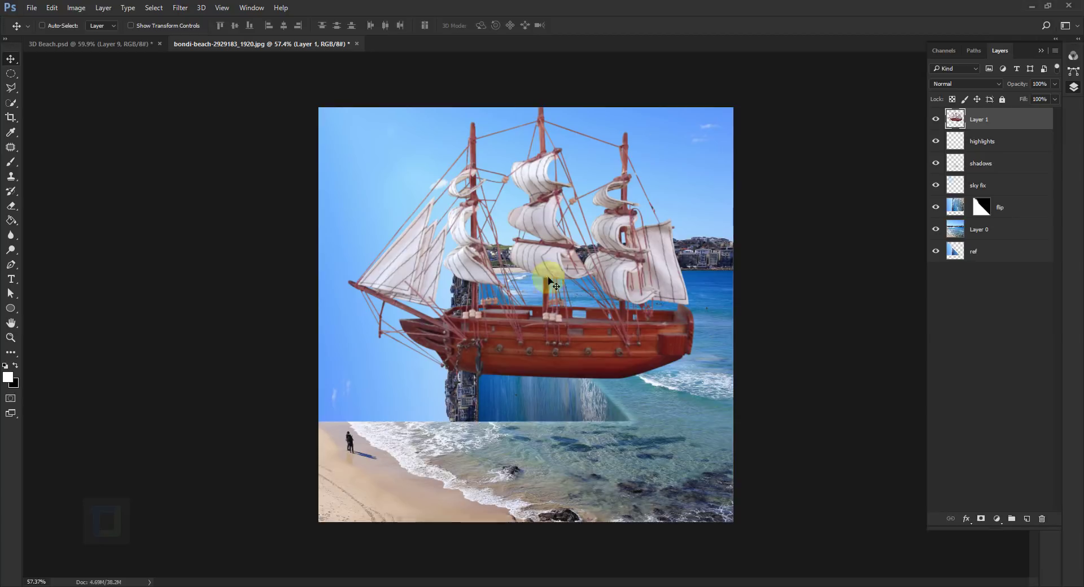
- Scale the ship down to about 13.4% with Free Transform and place it over the open sea beside the wall
key("ctrl+t")
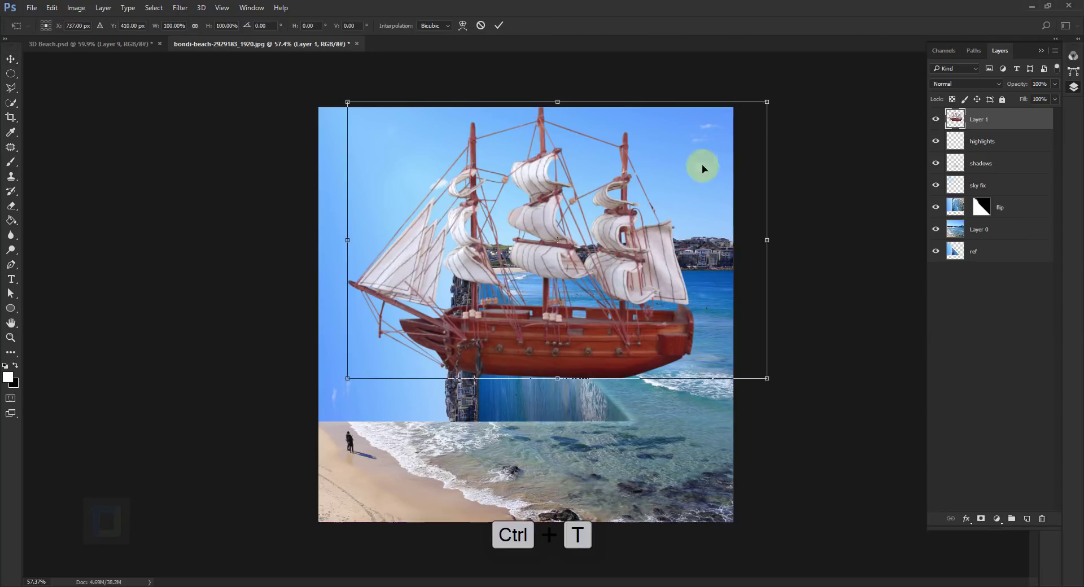
left_click_drag(767, 102, 600, 319)
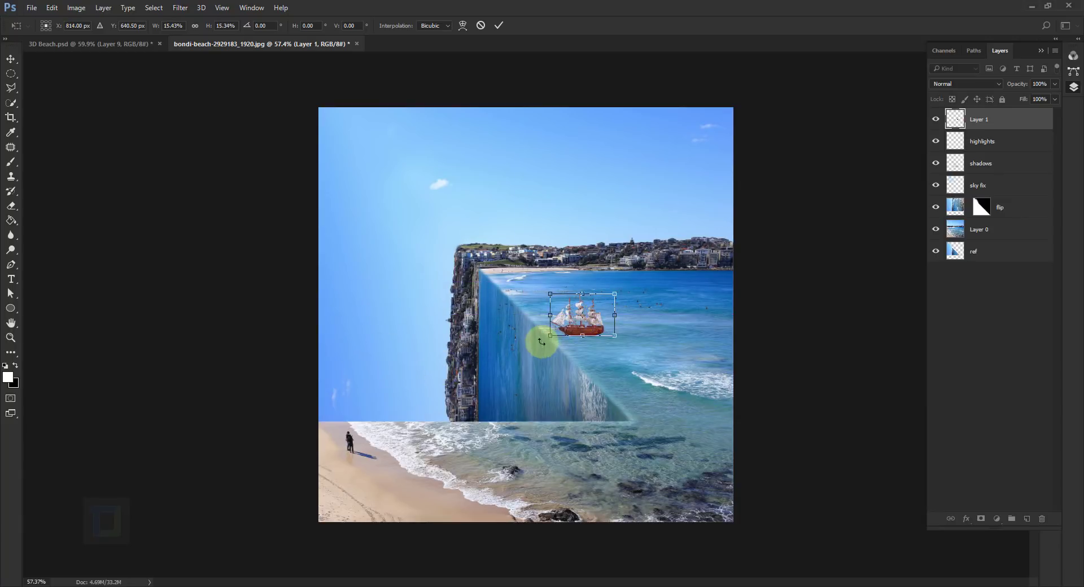
left_click_drag(548, 337, 576, 317)
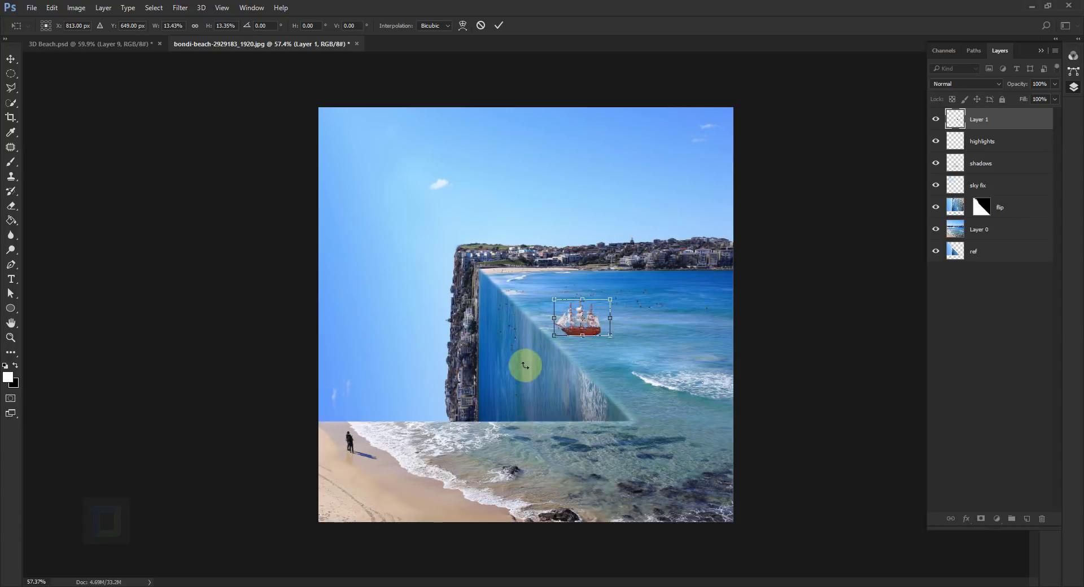
- Rotate the ship 90° counter clockwise, shrink it slightly more and place it on the vertical sea wall
right_click(593, 319)
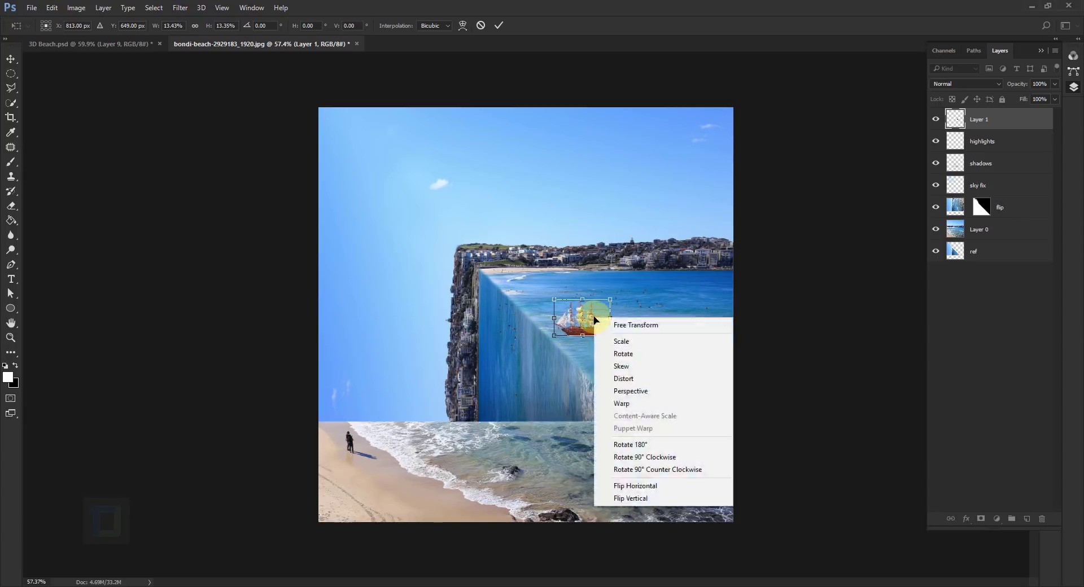
left_click(637, 471)
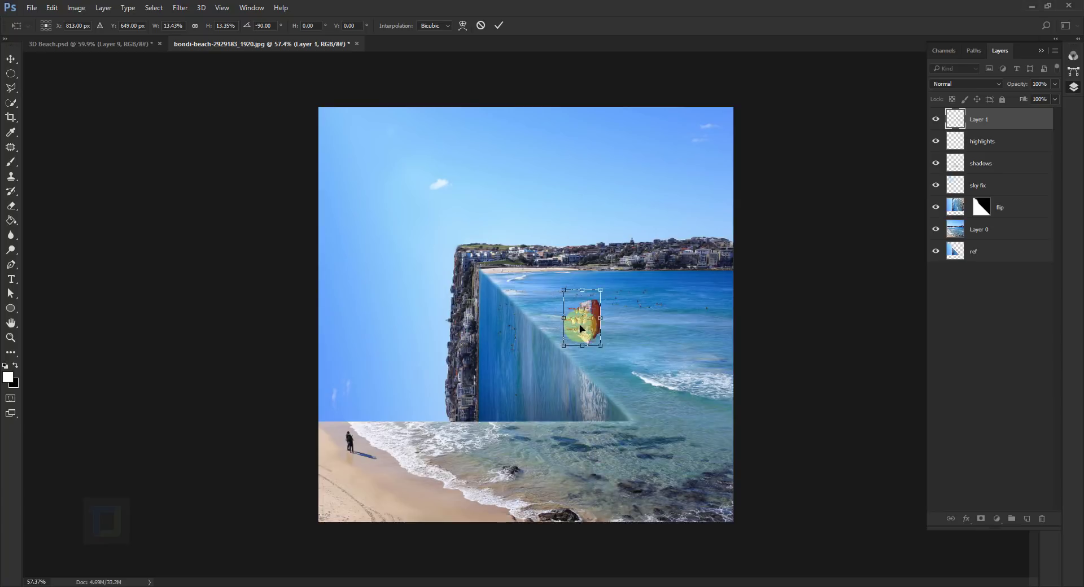
left_click_drag(588, 326, 539, 388)
left_click_drag(536, 376, 534, 383)
left_click(497, 24)
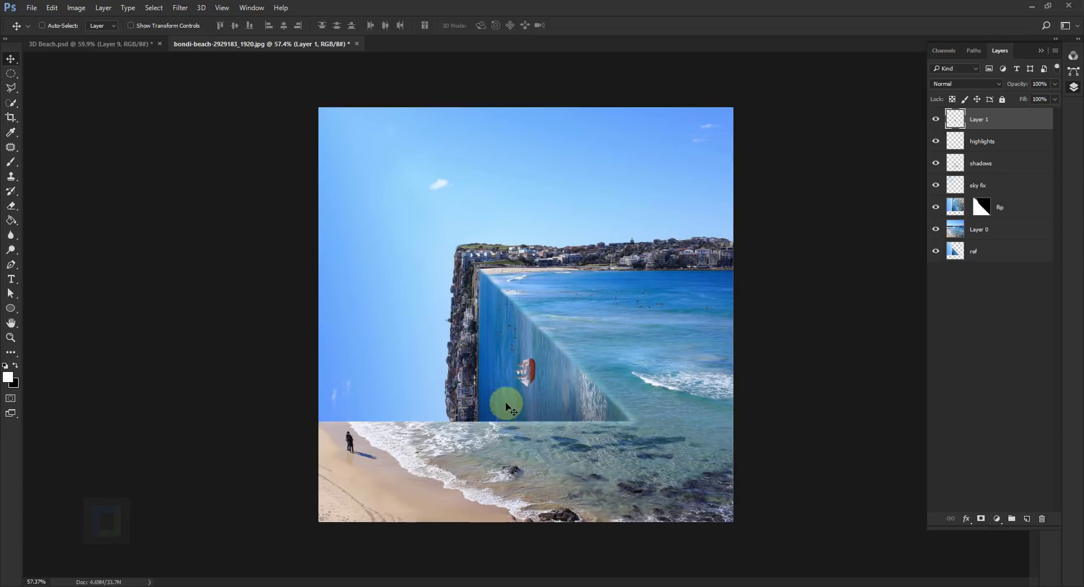
scroll(531, 378, "up", 1)
left_click_drag(537, 382, 543, 387)
scroll(605, 346, "down", 1)
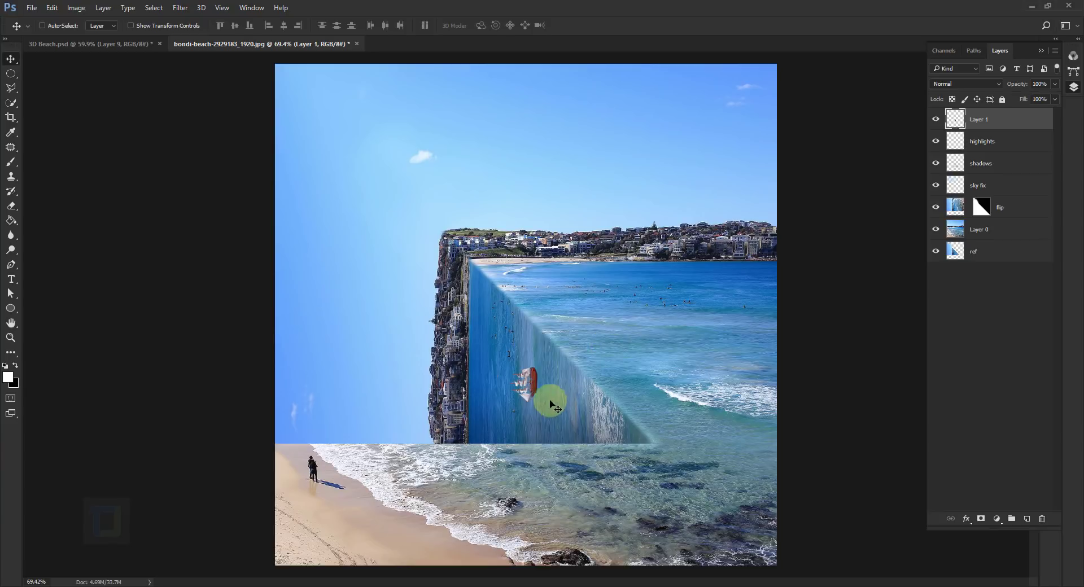
- Rename the ship's layer "ship" and add a new empty layer above it named "ship shadow"
scroll(530, 377, "up", 1)
scroll(548, 395, "down", 2)
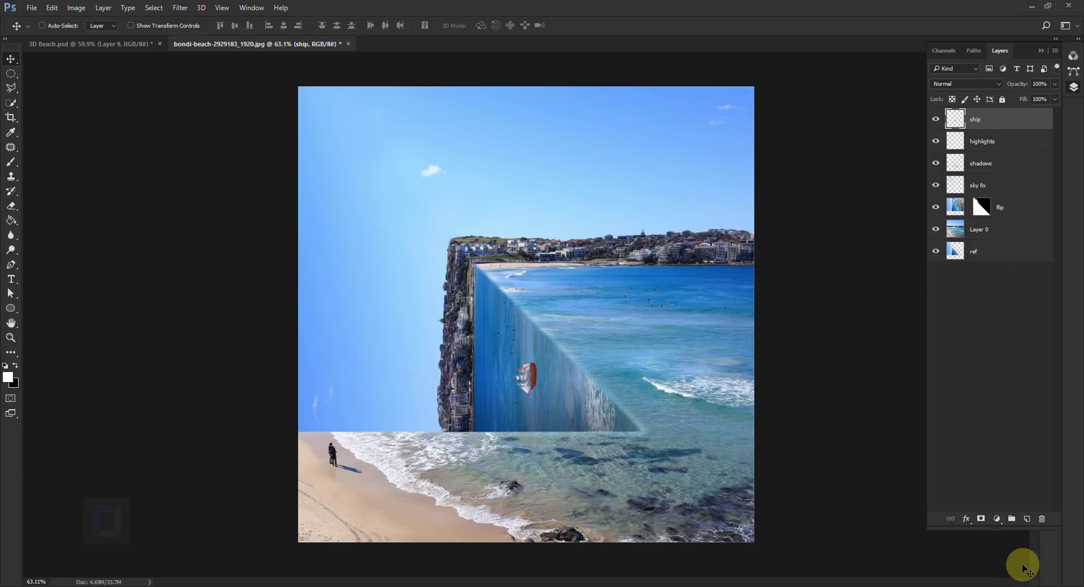
left_click(1028, 519)
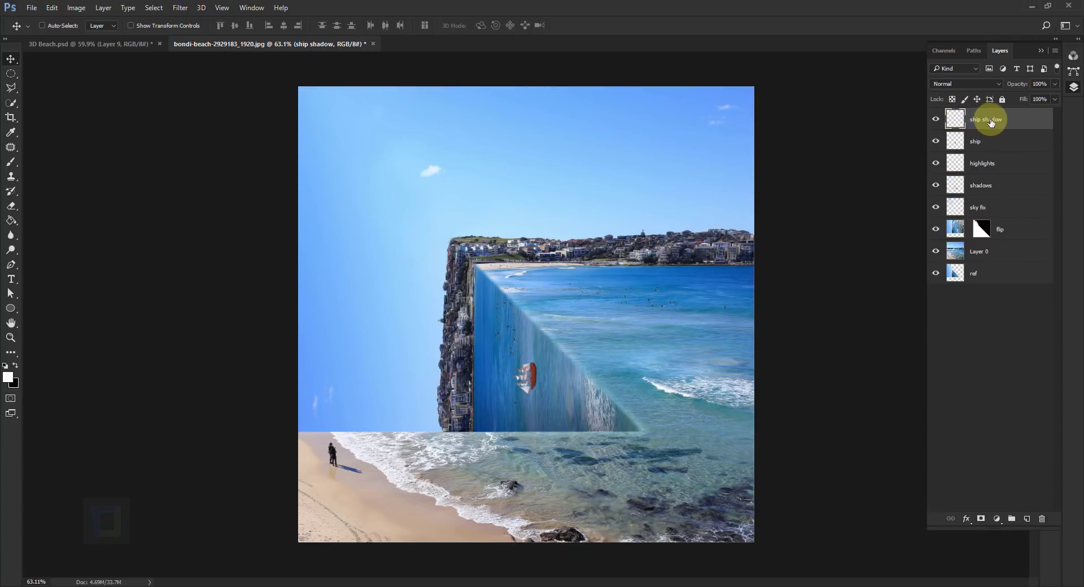
- Move the "ship shadow" layer below the ship and paint a soft black shadow along the hull at 83% brush opacity
left_click_drag(994, 119, 992, 145)
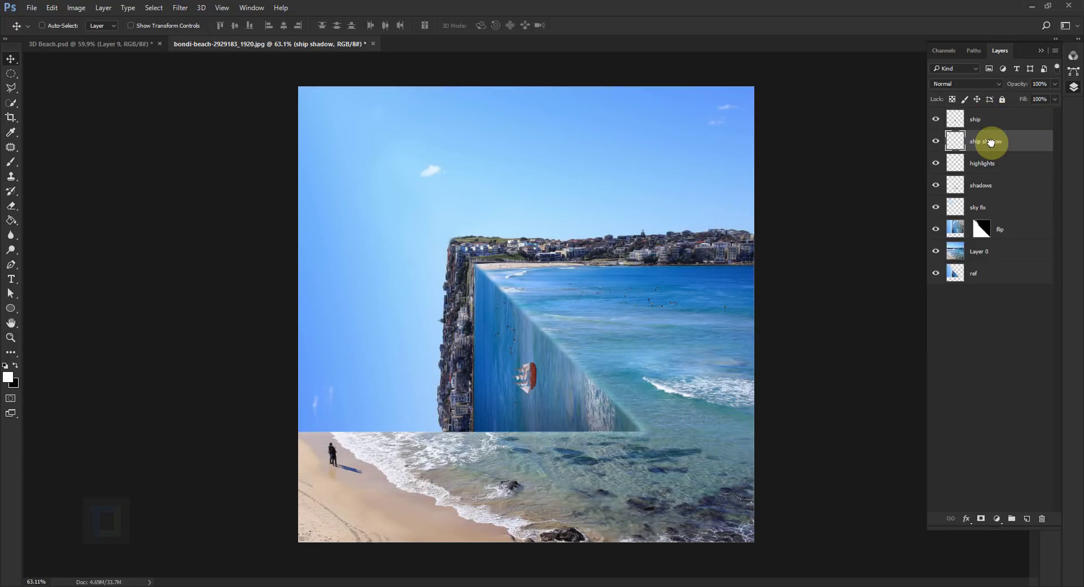
left_click(10, 163)
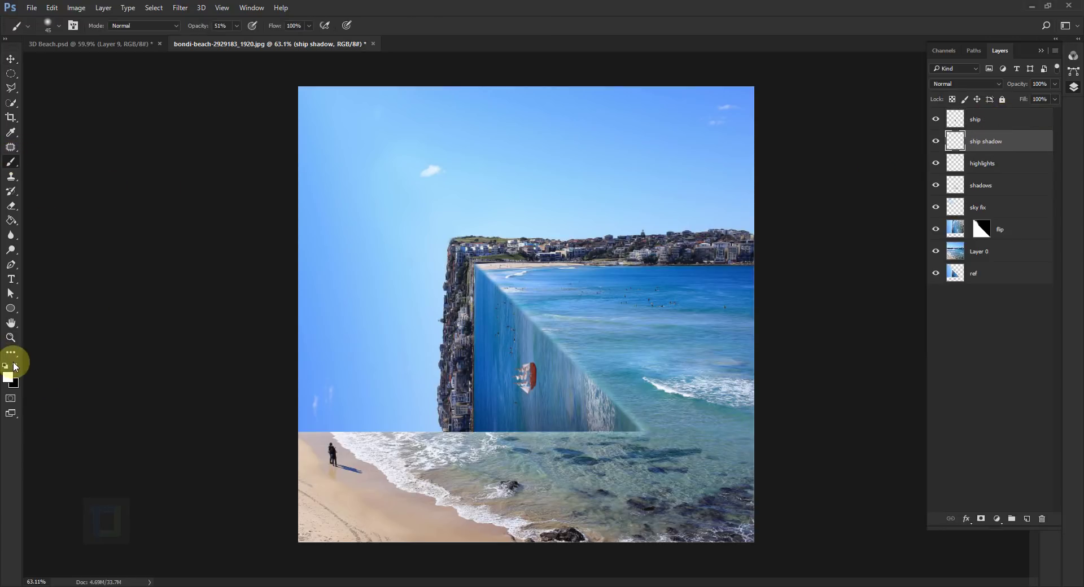
scroll(539, 385, "up", 6)
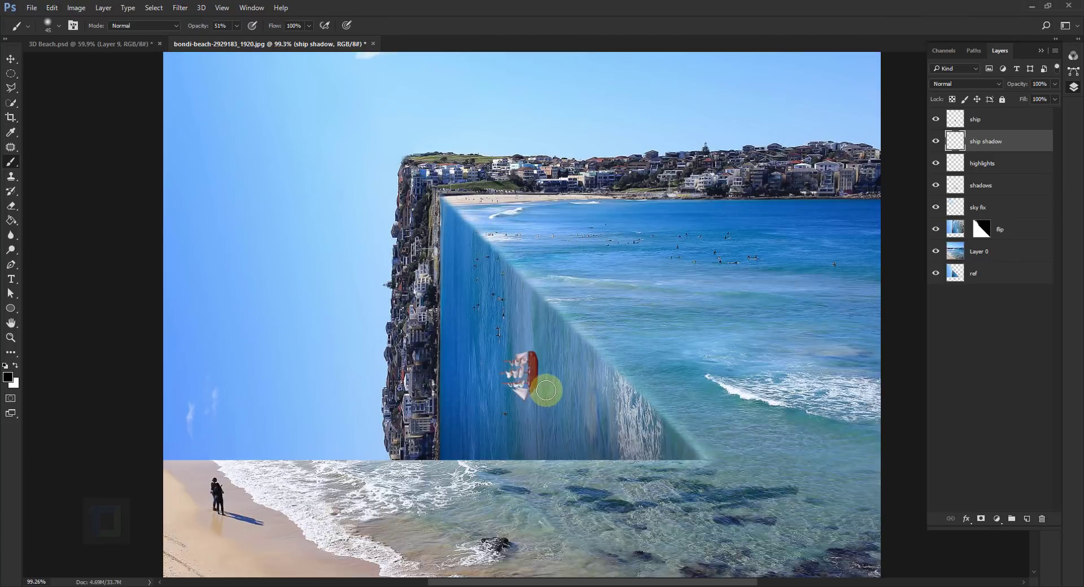
scroll(520, 350, "up", 2)
scroll(528, 366, "up", 2)
key("bracketleft")
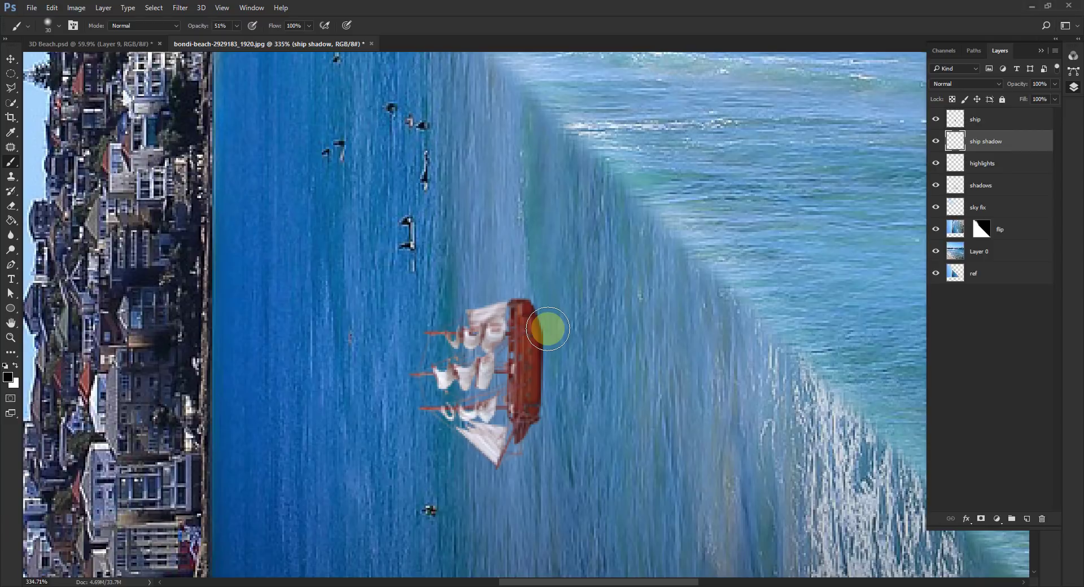
left_click_drag(548, 328, 543, 420)
key("ctrl+z")
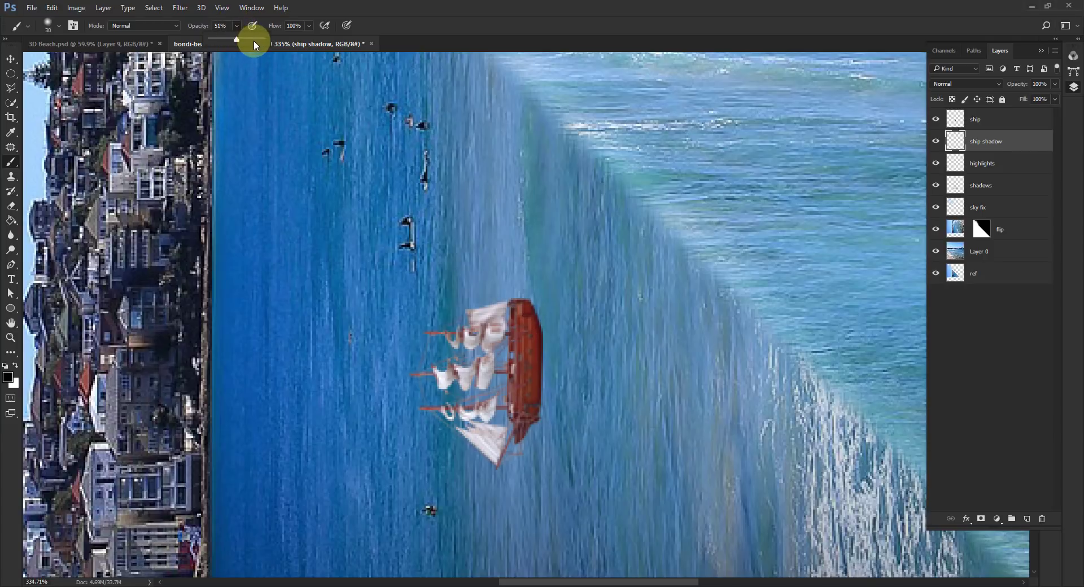
left_click_drag(252, 36, 254, 36)
mouse_move(543, 417)
left_mouse_down()
mouse_move(545, 323)
mouse_move(546, 400)
mouse_move(549, 331)
mouse_move(547, 404)
mouse_move(556, 412)
mouse_move(546, 381)
mouse_move(553, 326)
mouse_move(549, 390)
mouse_move(647, 274)
mouse_move(560, 439)
left_mouse_up()
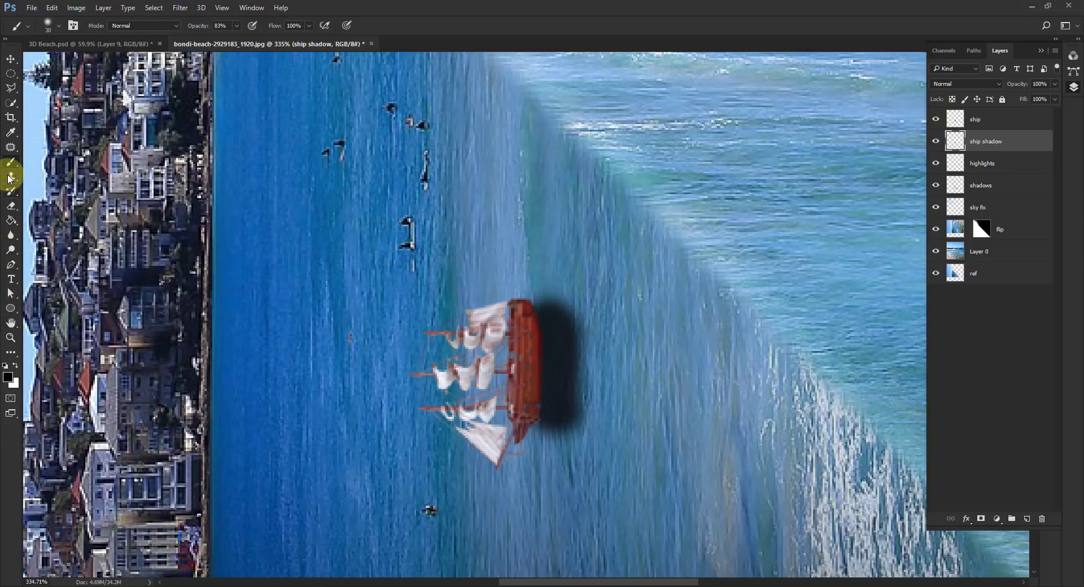
- Erase the outer edge of the ship's shadow with the Eraser at 14% hardness to make it narrower
left_click(11, 207)
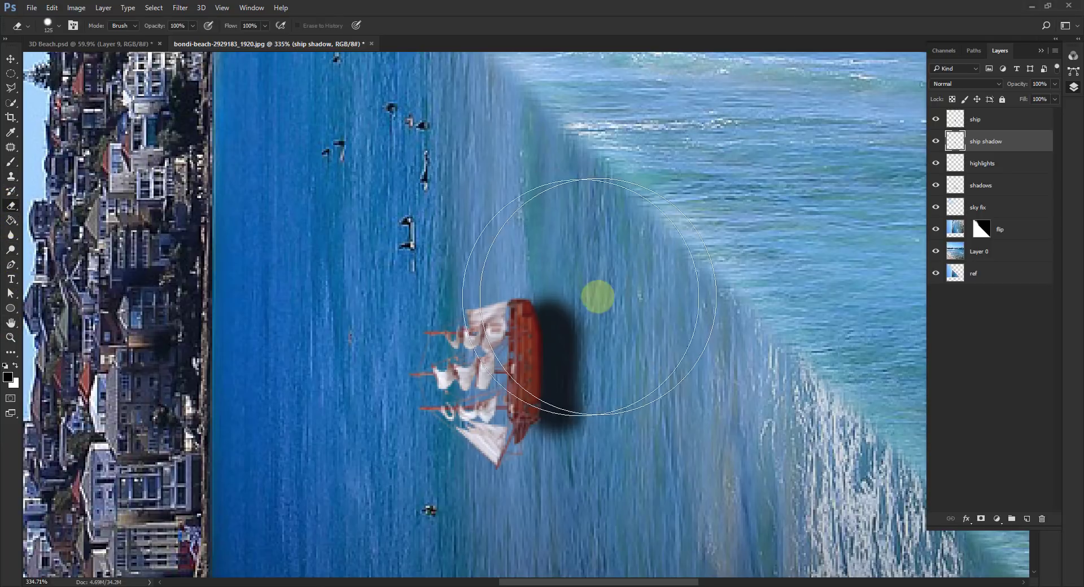
right_click(757, 158)
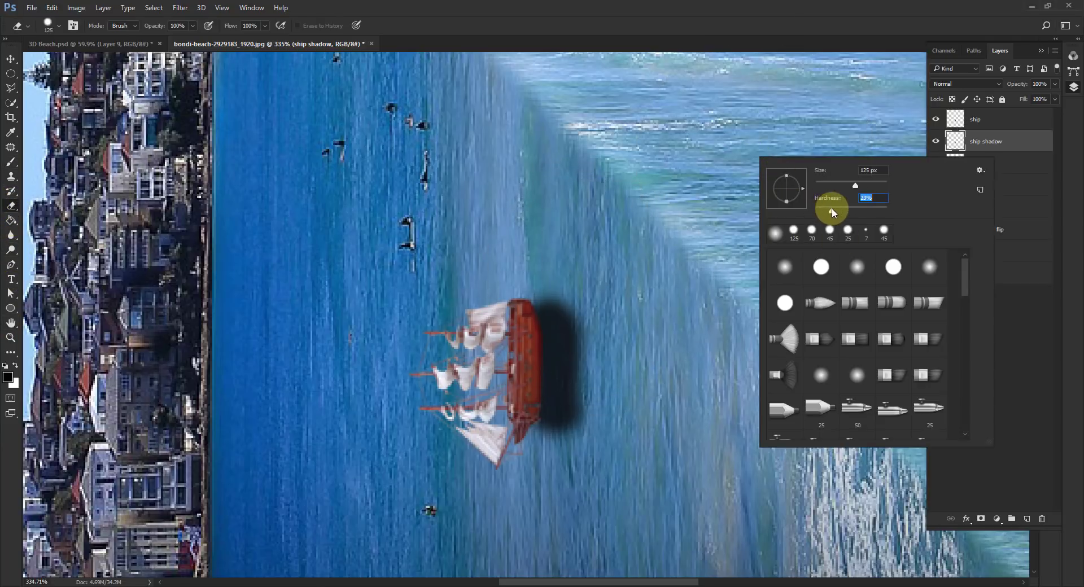
left_click_drag(826, 209, 825, 208)
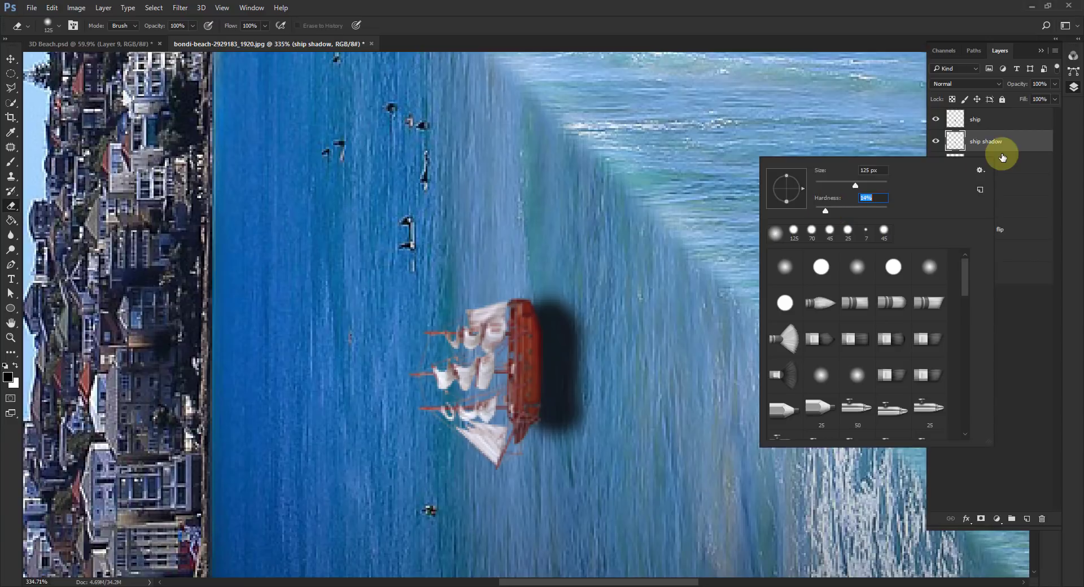
left_click(1008, 142)
key("bracketleft")
key("bracketleft")
key("bracketleft")
key("bracketleft")
key("bracketleft")
key("bracketleft")
key("bracketleft")
key("bracketleft")
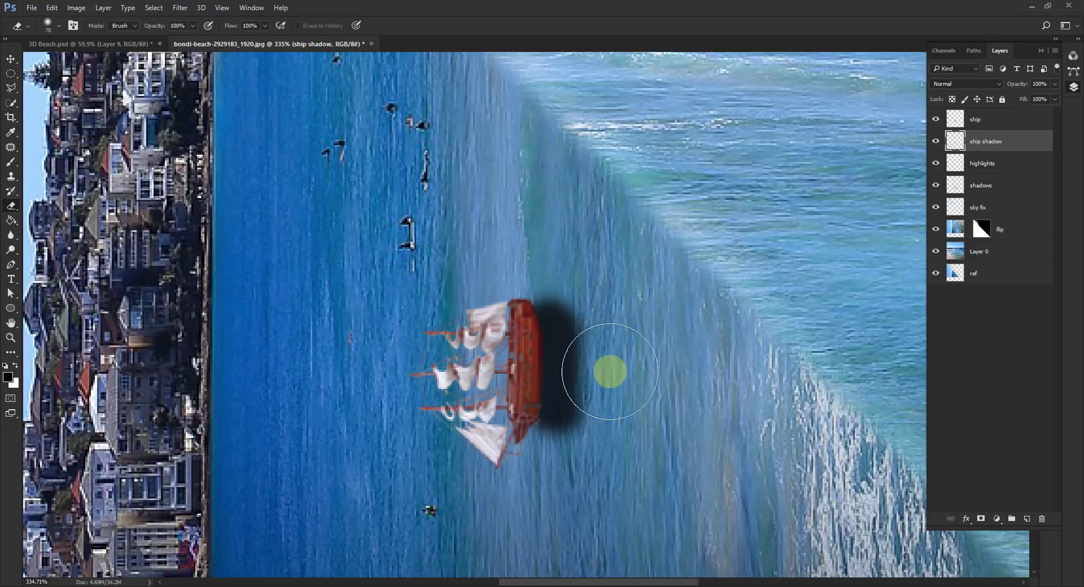
scroll(611, 398, "up", 1)
mouse_move(612, 398)
left_mouse_down()
mouse_move(597, 427)
mouse_move(602, 286)
mouse_move(602, 439)
left_mouse_up()
key("bracketright")
key("bracketright")
mouse_move(625, 339)
left_mouse_down()
mouse_move(632, 405)
mouse_move(645, 314)
mouse_move(643, 409)
mouse_move(643, 351)
mouse_move(647, 386)
mouse_move(642, 319)
mouse_move(623, 443)
left_mouse_up()
- Refine the upper end of the ship's shadow beside the hull with a smaller eraser
scroll(514, 255, "up", 3)
key("bracketleft")
key("bracketleft")
key("bracketleft")
key("bracketleft")
left_click_drag(517, 286, 509, 295)
key("bracketright")
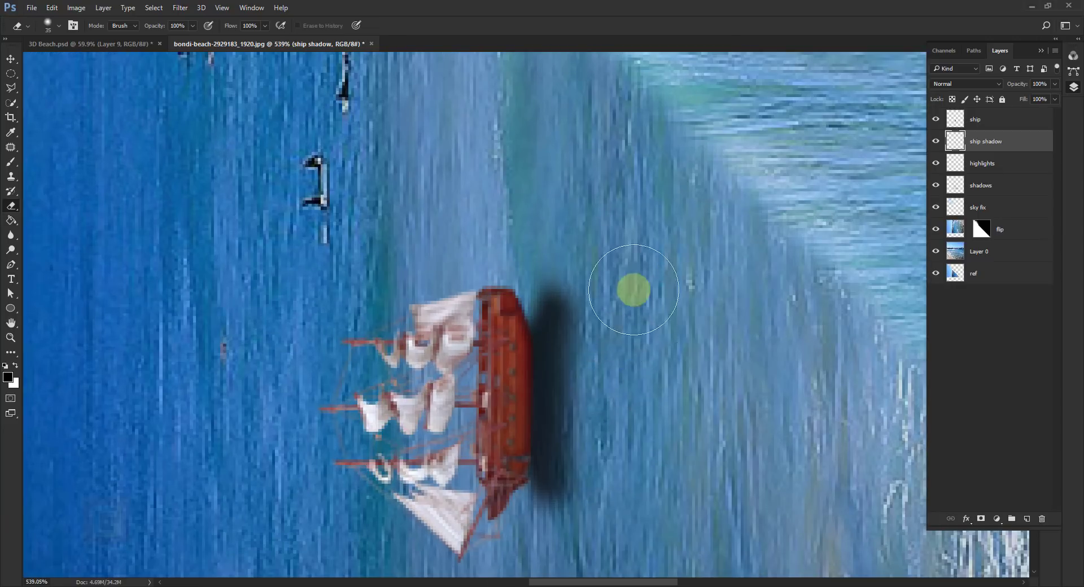
- Lower the "ship shadow" layer's opacity to 68%
scroll(636, 315, "down", 10)
scroll(537, 383, "up", 2)
scroll(553, 385, "down", 1)
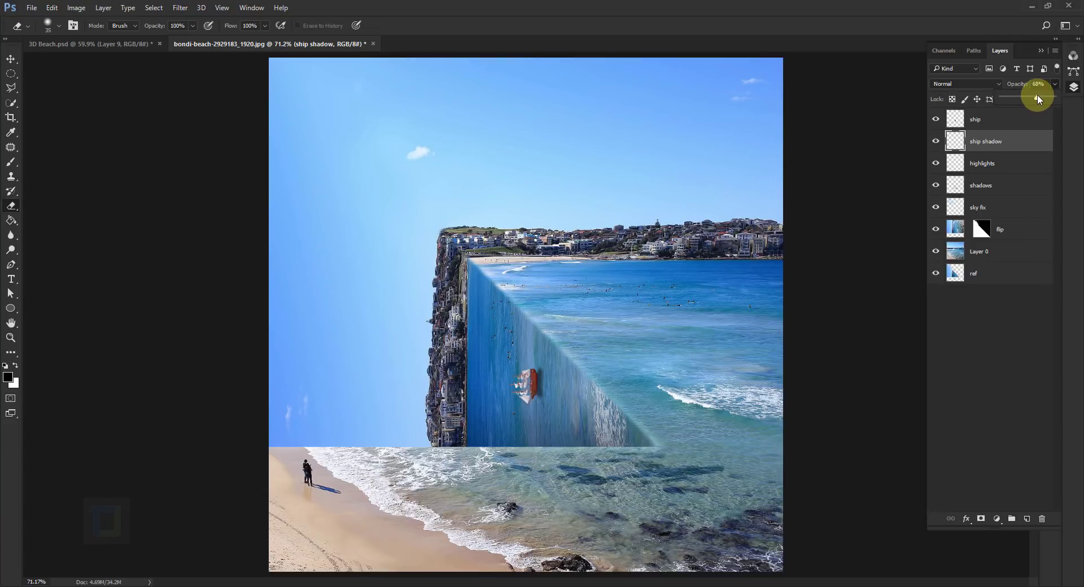
left_click(1012, 144)
- Add a new empty layer above the ship and name it "ship shadow top"
left_click(999, 125)
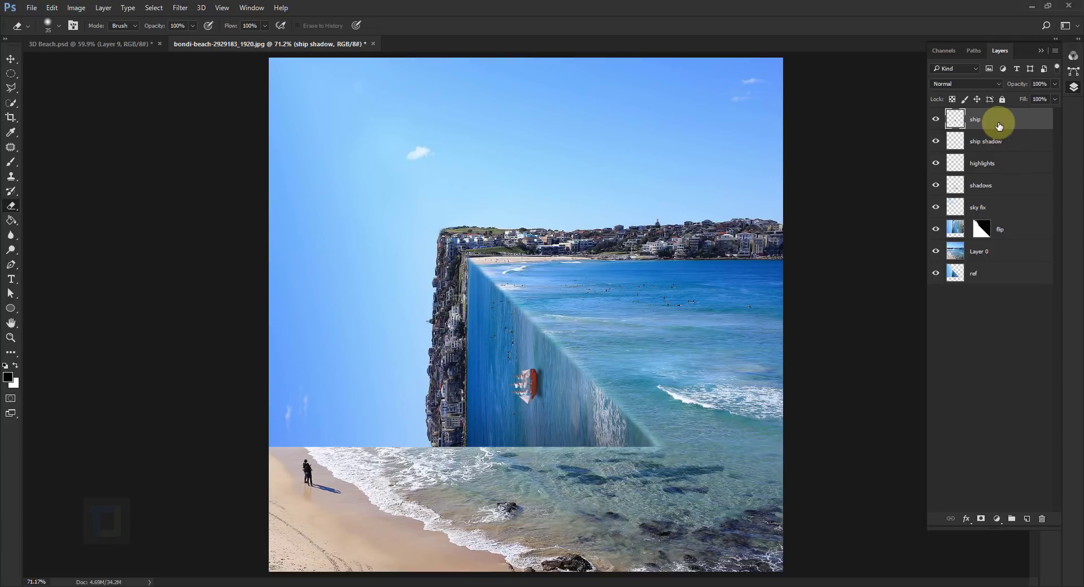
left_click(1027, 518)
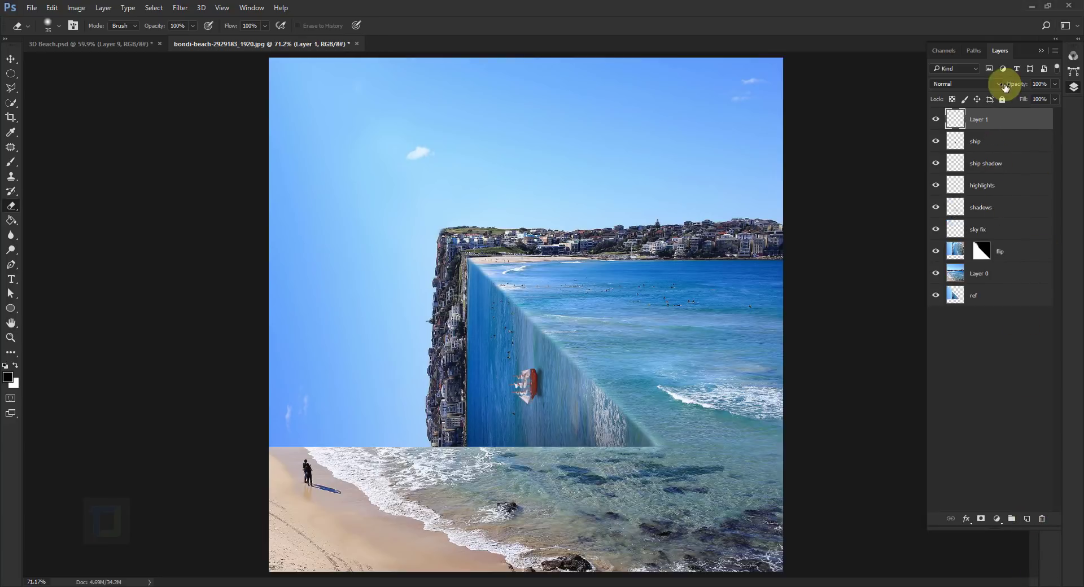
double_click(980, 119)
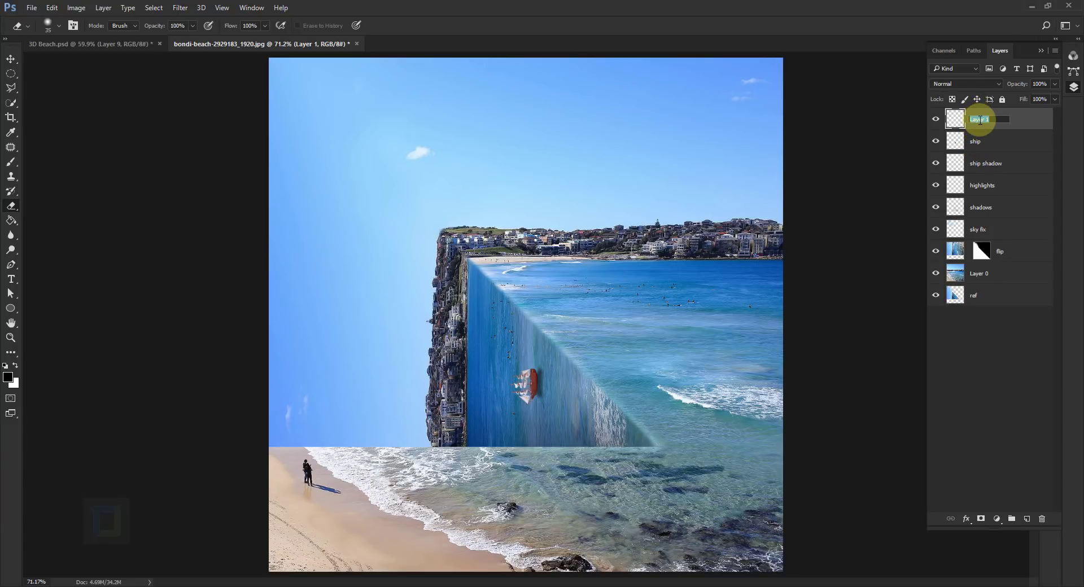
type("ship shadow top")
key("Return")
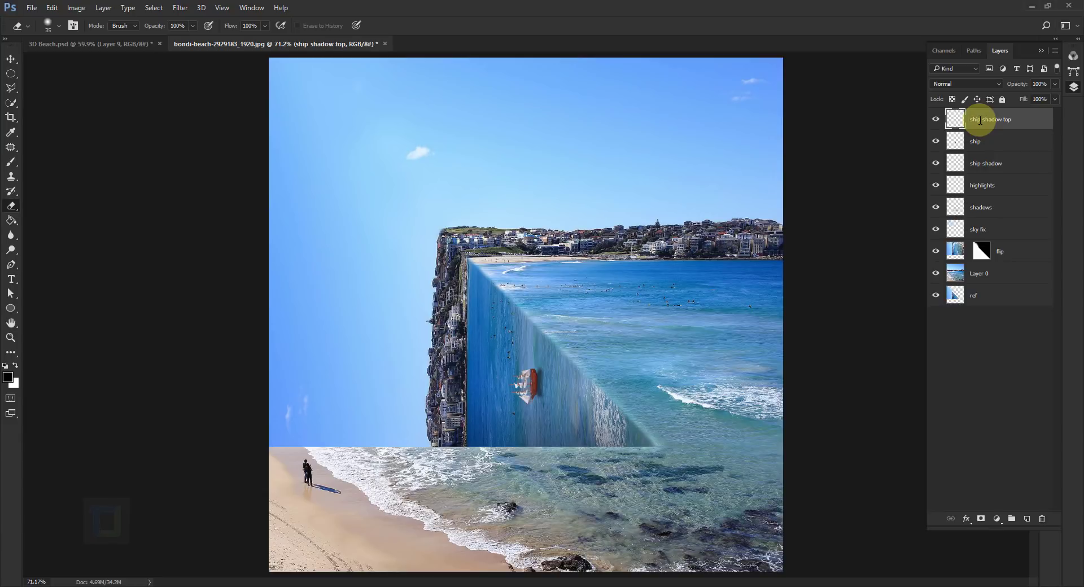
- Shade the ship's hull with a soft black brush at 19% opacity, and set the "ship shadow top" layer's opacity to 71%
left_click(10, 162)
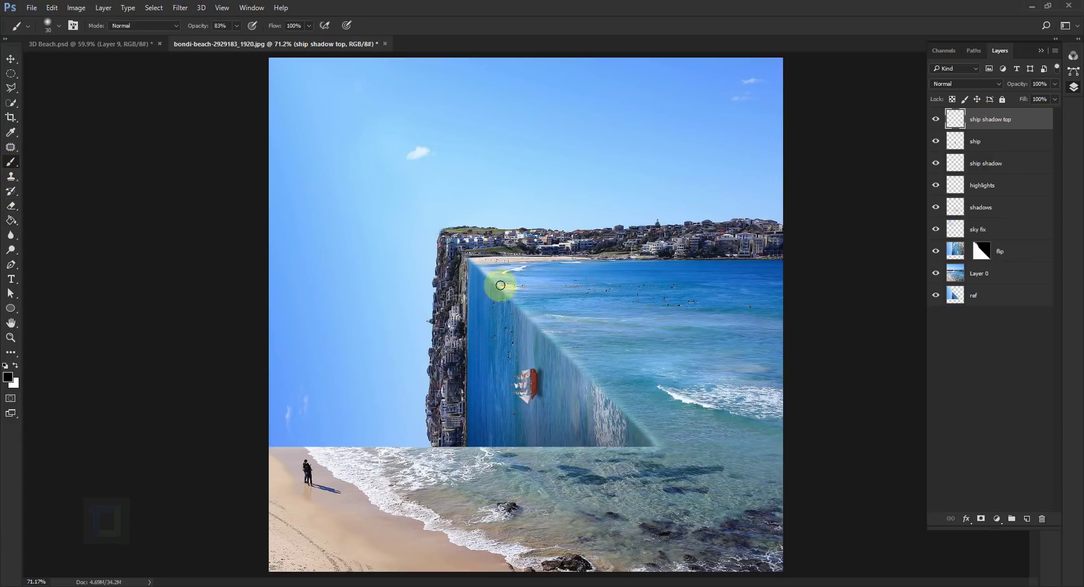
scroll(546, 375, "up", 3)
scroll(546, 376, "up", 5)
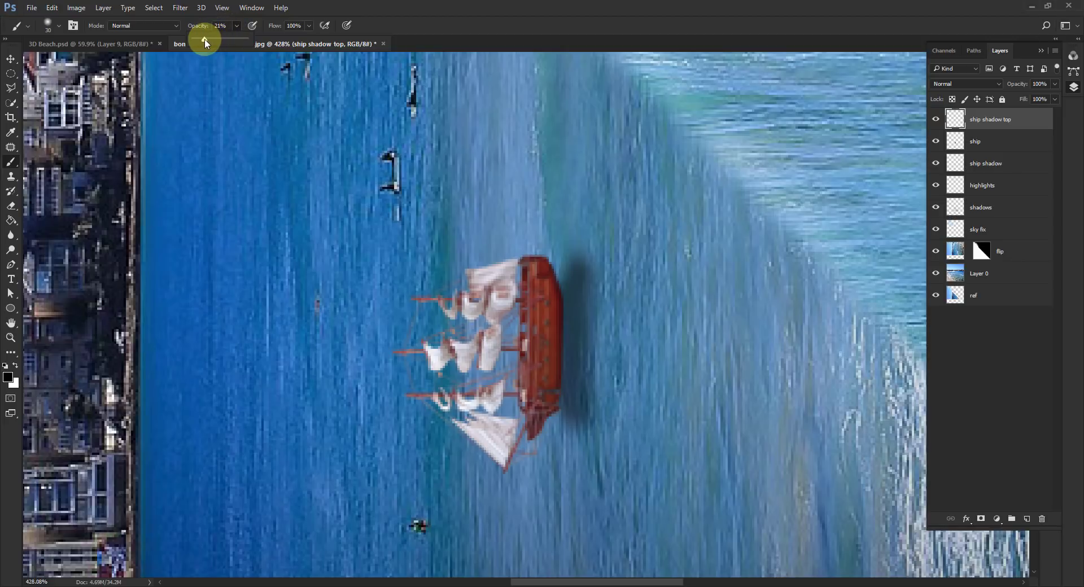
scroll(615, 331, "up", 2)
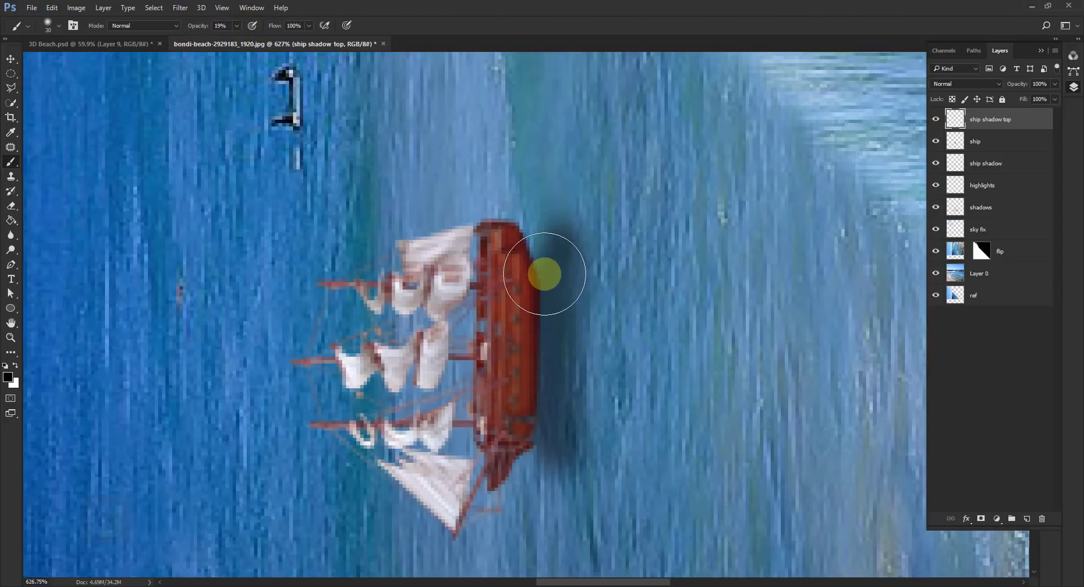
mouse_move(483, 363)
left_mouse_down()
mouse_move(535, 270)
mouse_move(525, 431)
left_mouse_up()
key("[")
key("[")
key("[")
mouse_move(517, 256)
left_mouse_down()
mouse_move(510, 438)
mouse_move(541, 277)
mouse_move(517, 422)
mouse_move(554, 317)
left_mouse_up()
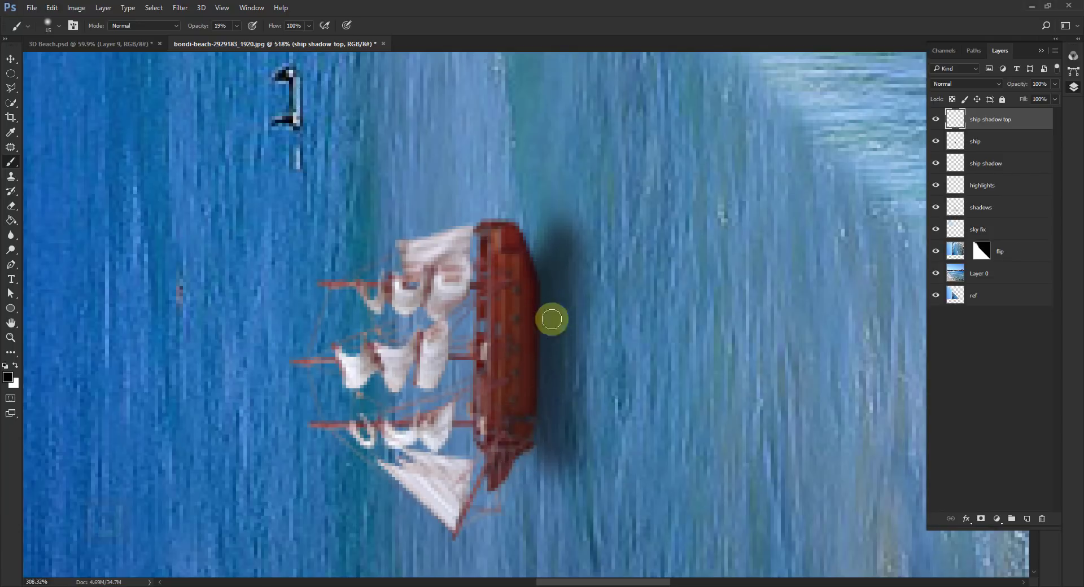
key("ctrl+0")
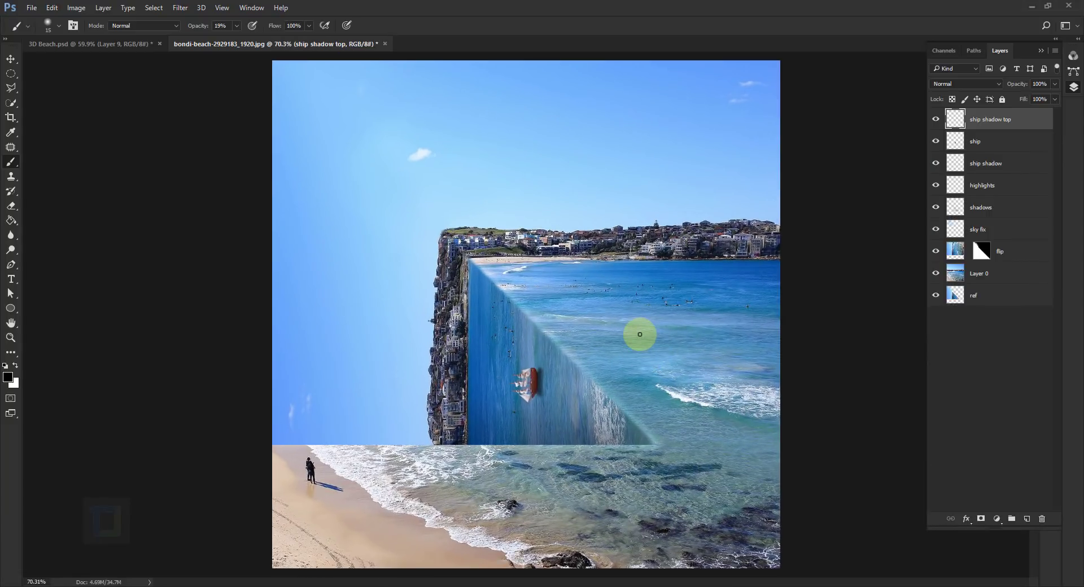
left_click_drag(1019, 89, 1004, 84)
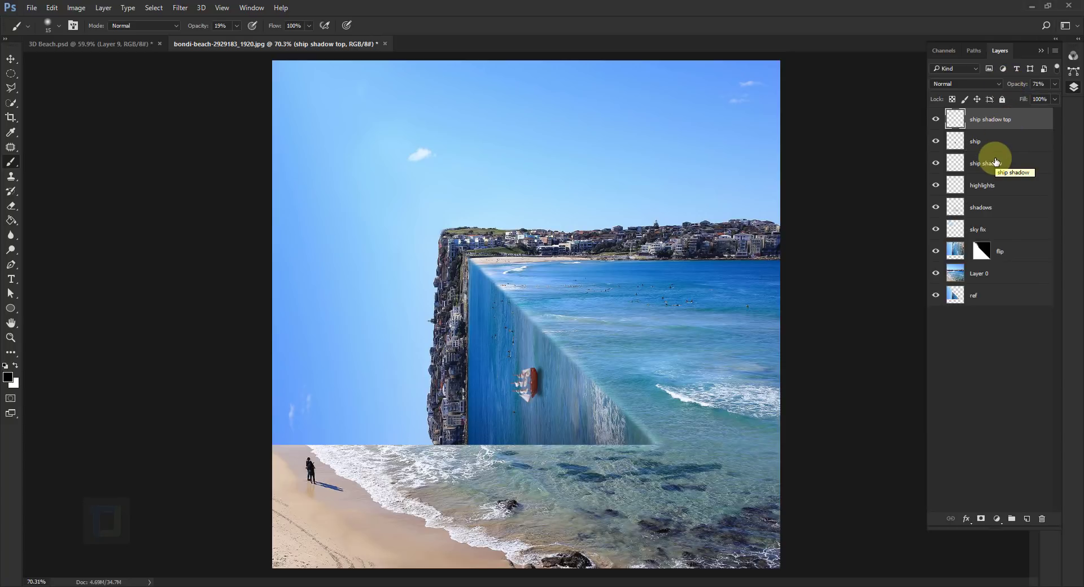
- Group the "ship shadow top", "ship" and "ship shadow" layers, and toggle the group's visibility to compare the image with and without it
left_click(997, 165)
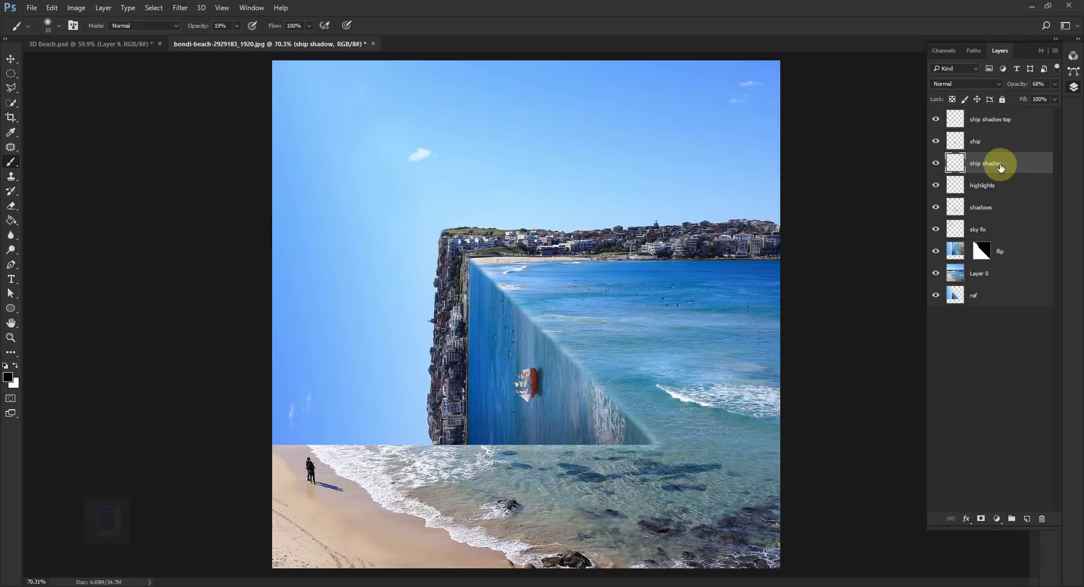
key("shift")
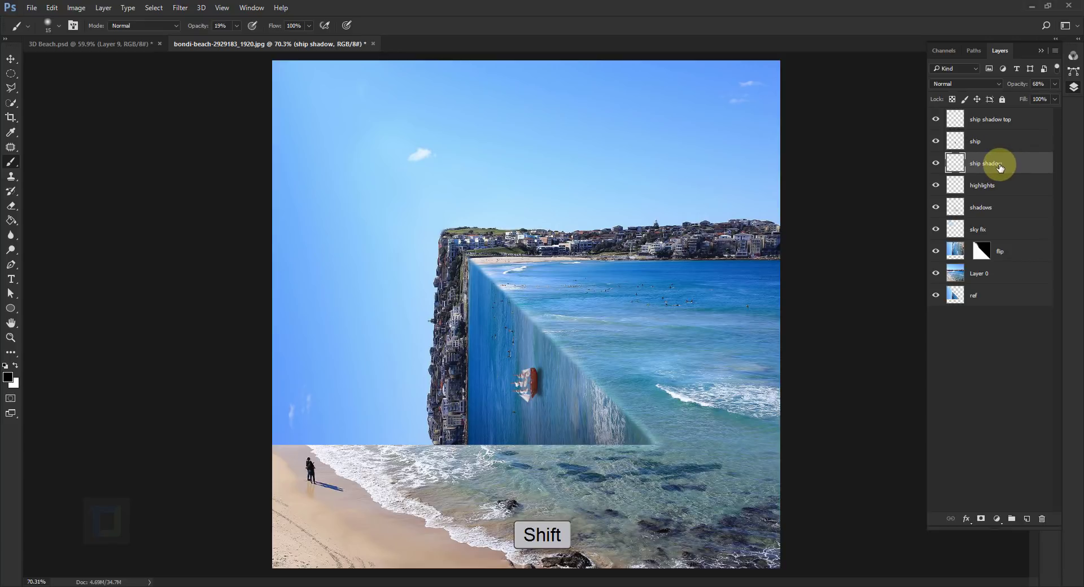
left_click(995, 120, "shift")
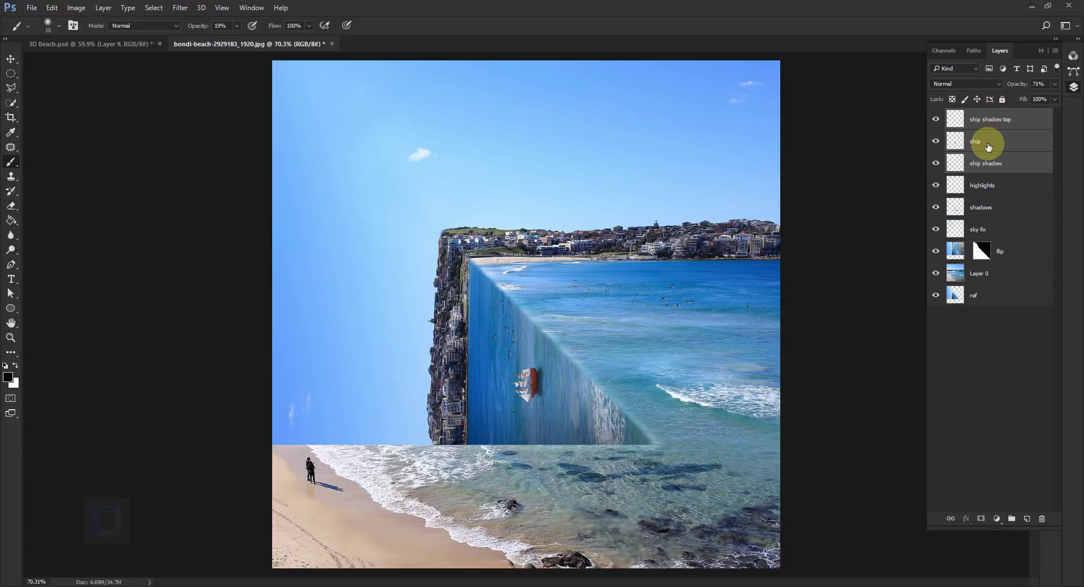
key("ctrl+g")
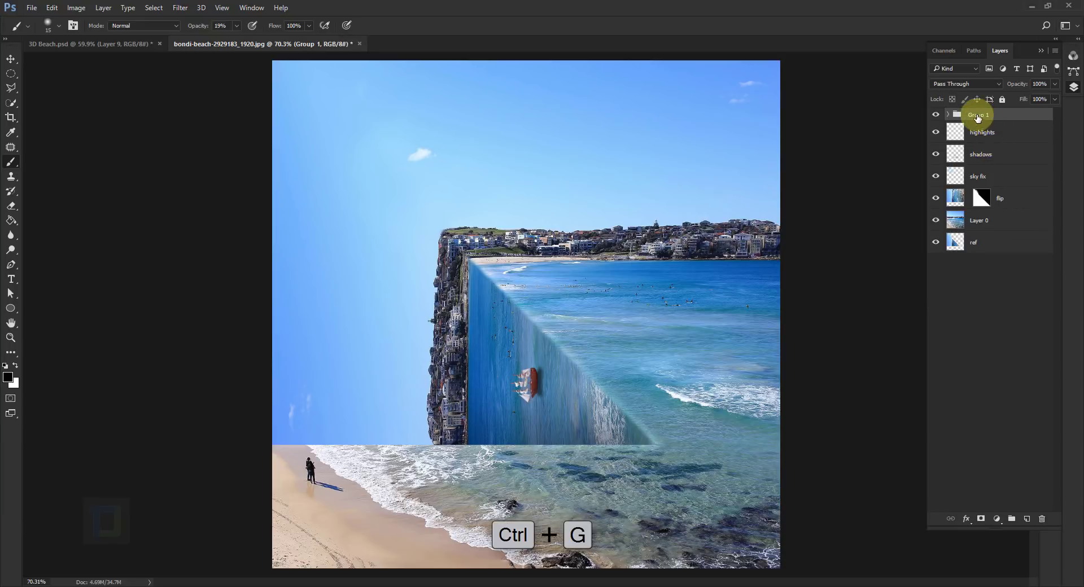
left_click(936, 115)
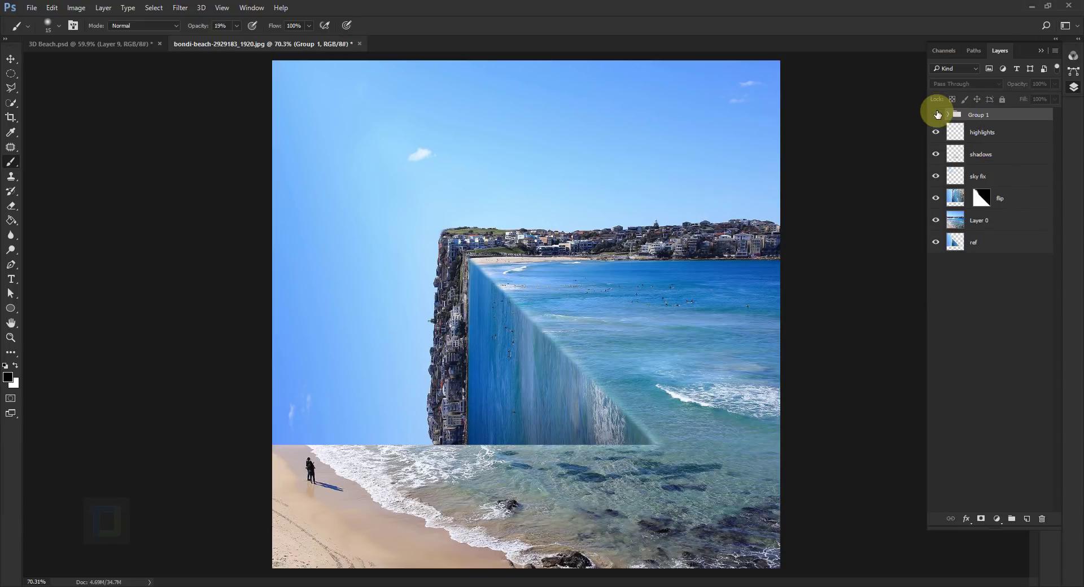
left_click(936, 115)
- Rename the new group "ship" and move it below the "shadows" layer
double_click(980, 115)
type("ship")
key("Return")
scroll(980, 116, "down", 1)
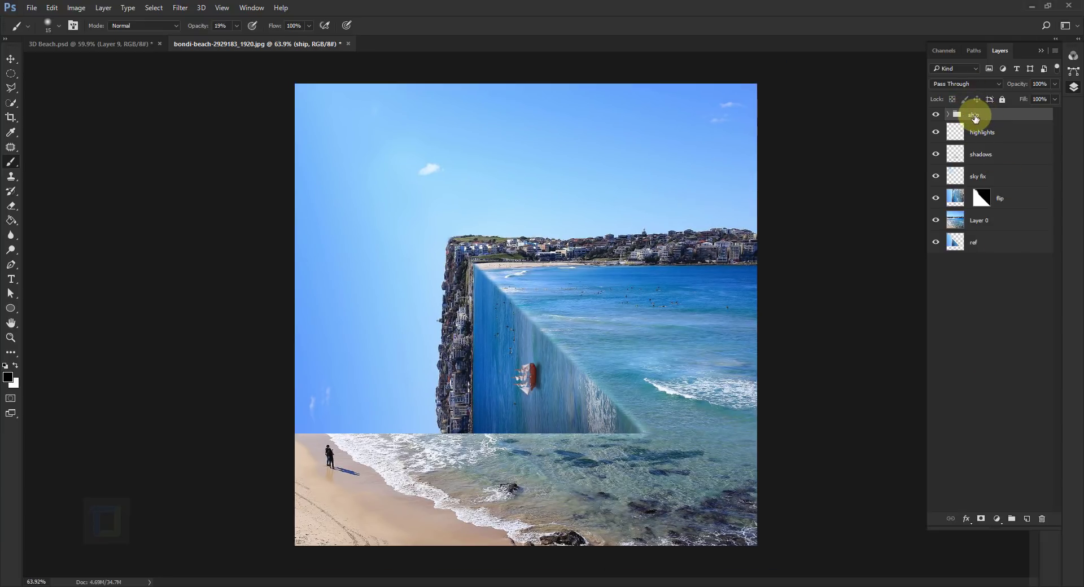
left_click_drag(974, 117, 975, 168)
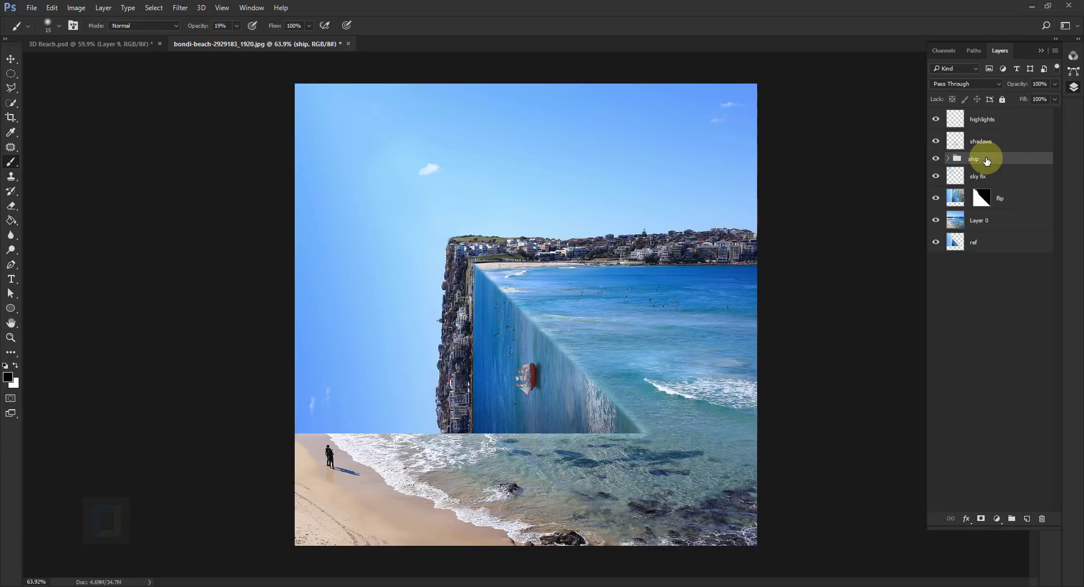
- Add a Curves adjustment above the highlights layer, anchor points at 204/203 and 66/63, and raise the black point's output to 37
left_click(1016, 122)
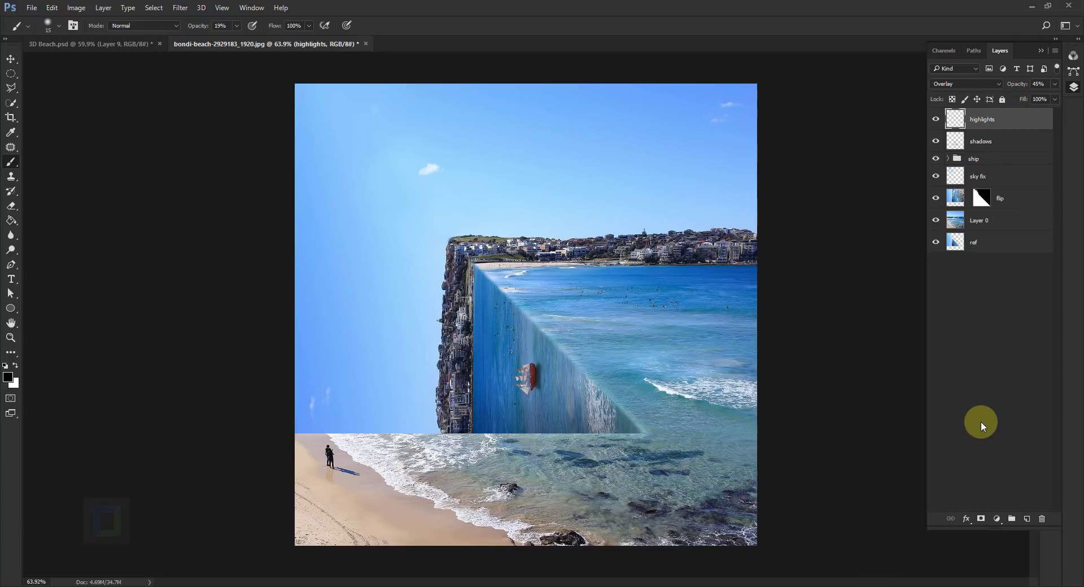
left_click(996, 518)
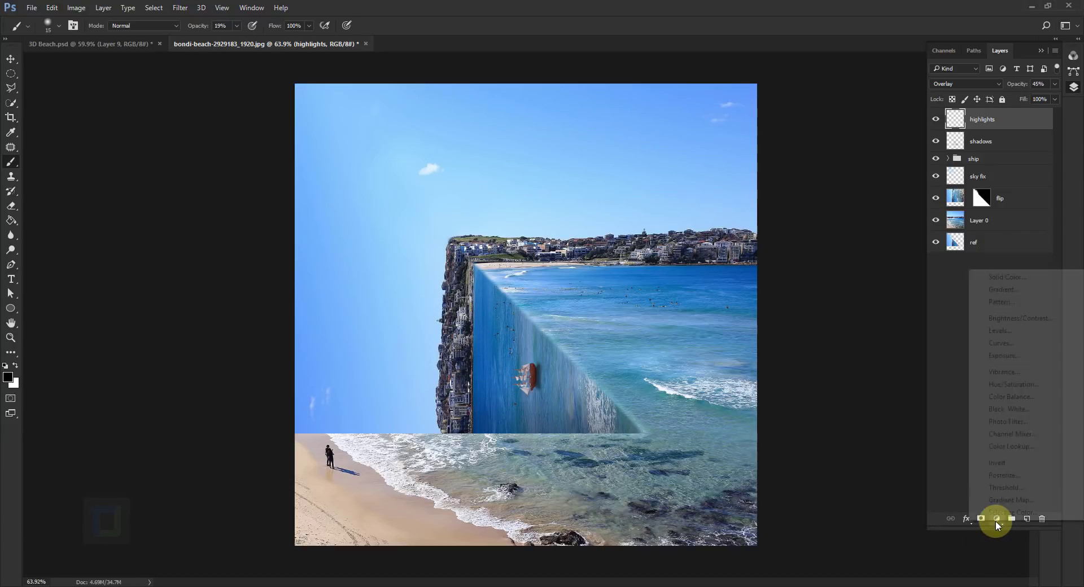
left_click(999, 343)
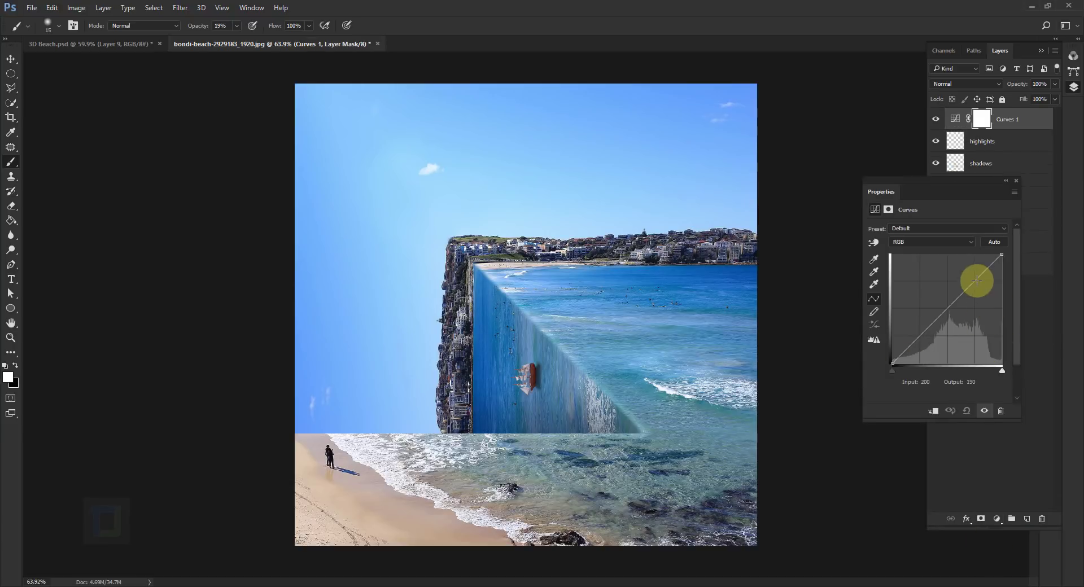
left_click_drag(976, 280, 979, 276)
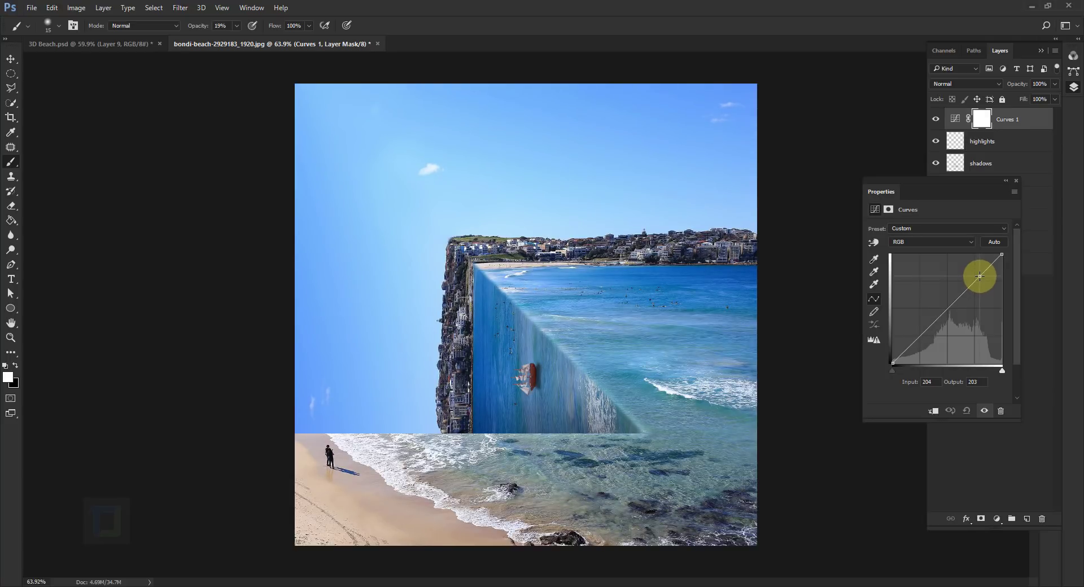
left_click(921, 335)
left_click_drag(920, 336, 920, 336)
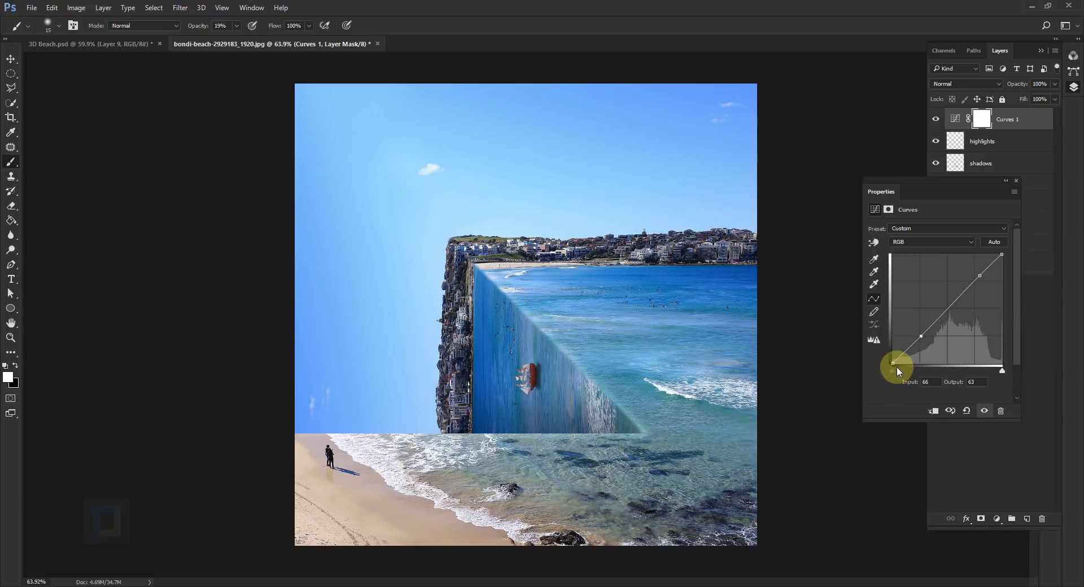
left_click_drag(893, 366, 878, 346)
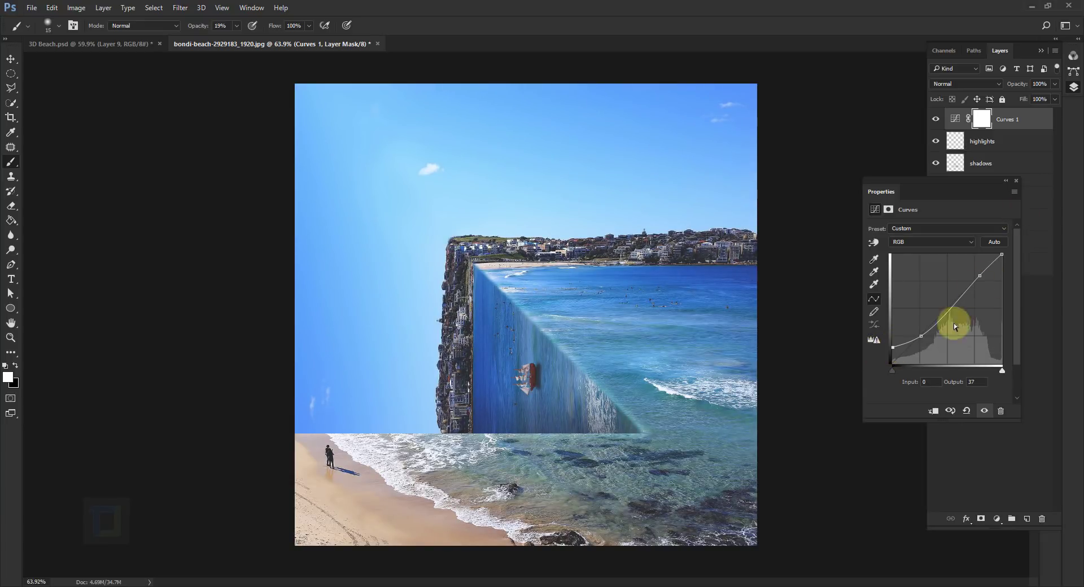
- In the Curves adjustment's Blue channel, lower the white point's output to 242, raise the black point's to 18, and compare before and after
left_click(922, 243)
left_click(919, 271)
left_click_drag(1002, 254, 1002, 260)
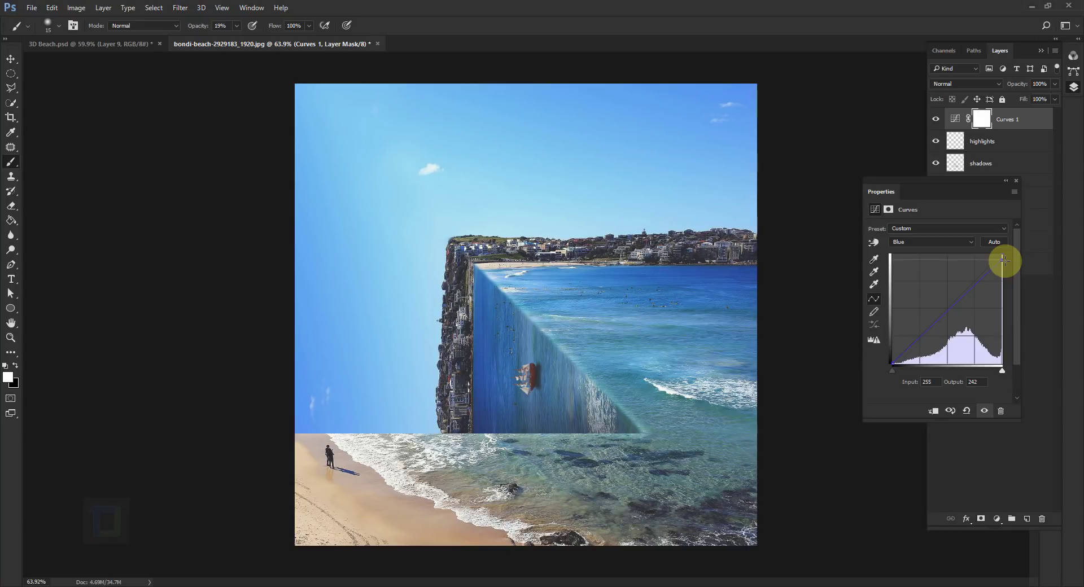
left_click_drag(892, 363, 891, 353)
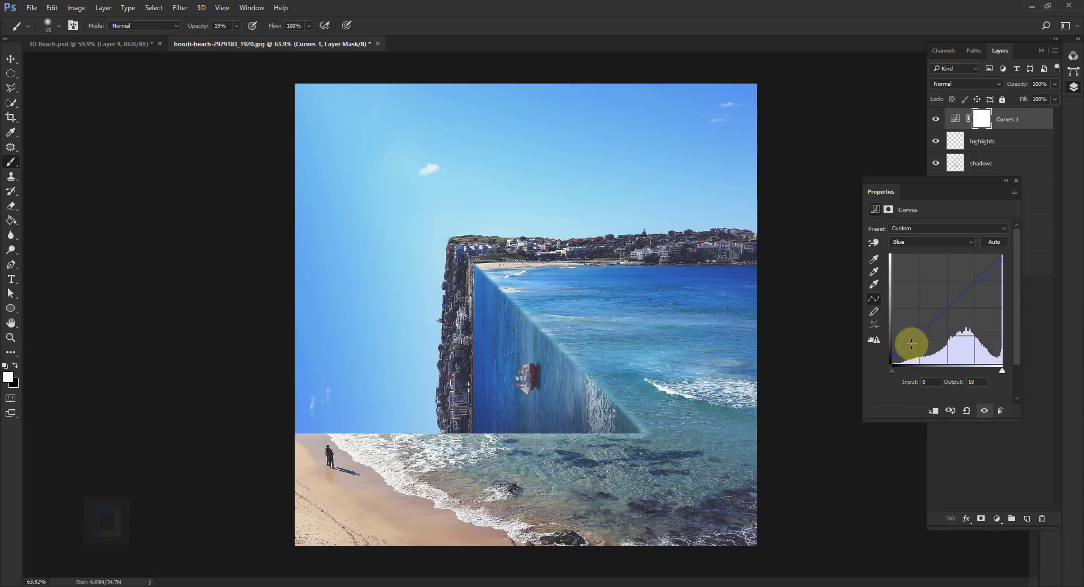
left_click(1015, 179)
left_click(935, 119)
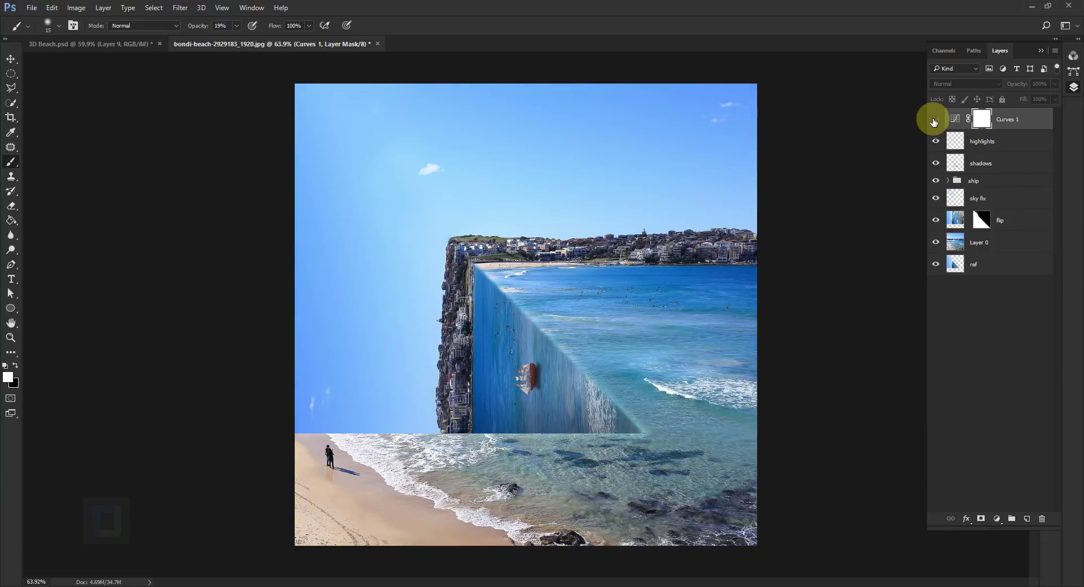
left_click(935, 120)
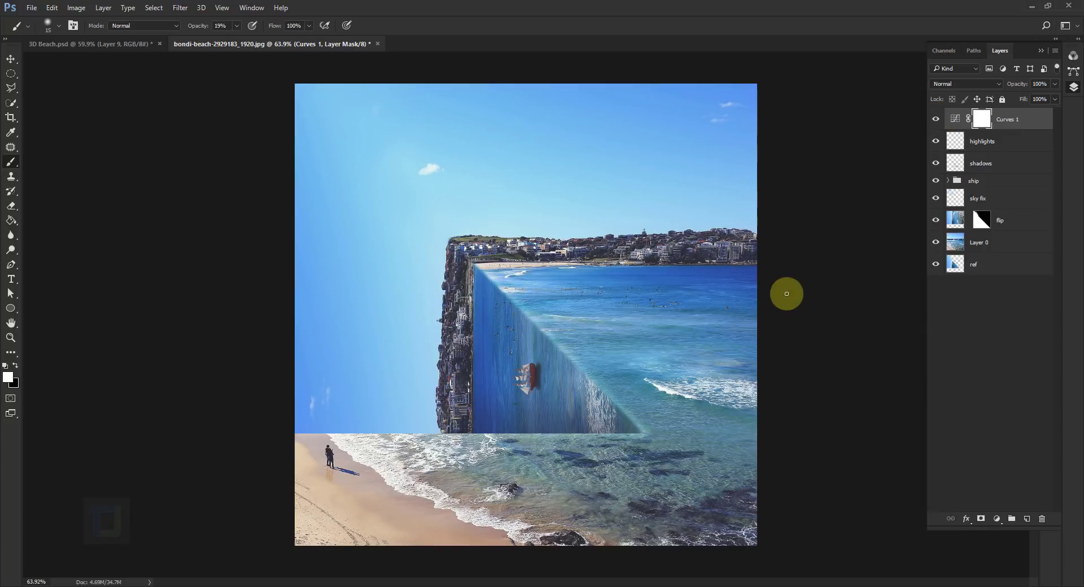
- Add a Solid Color fill layer above the Curves adjustment with the dark gray #161616
left_click(995, 519)
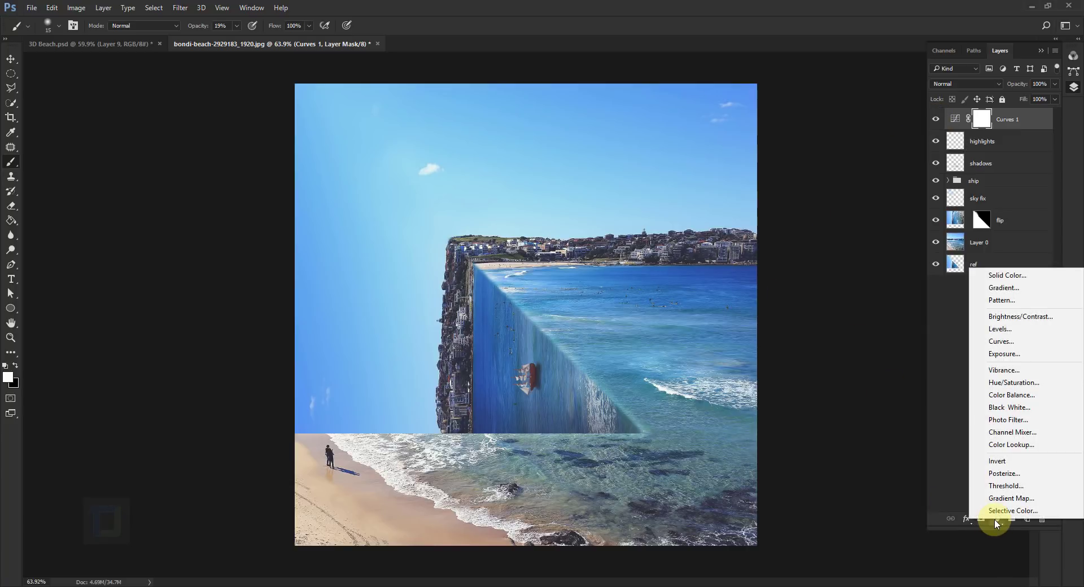
left_click(998, 275)
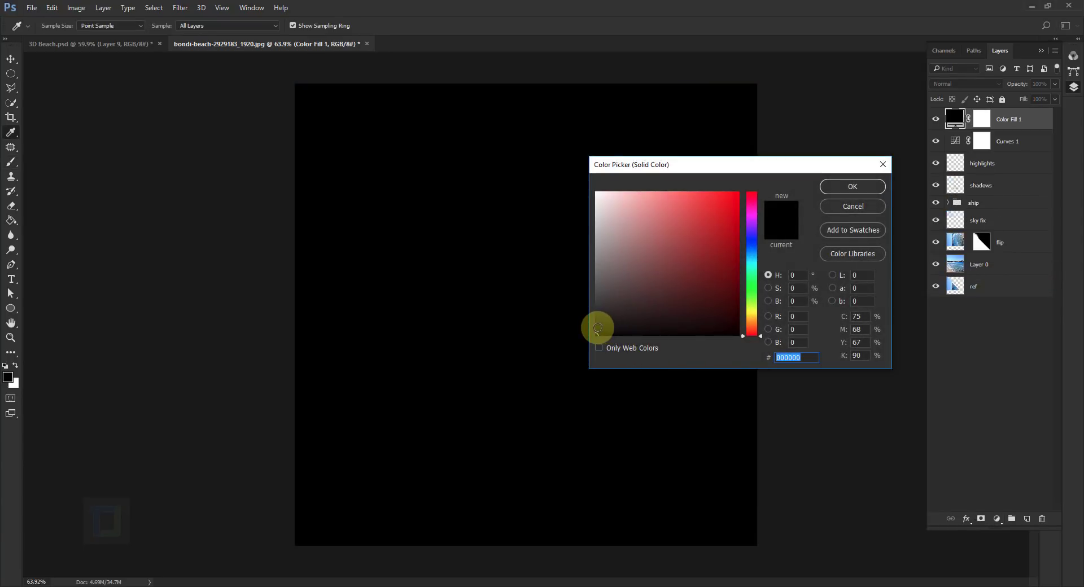
left_click(594, 326)
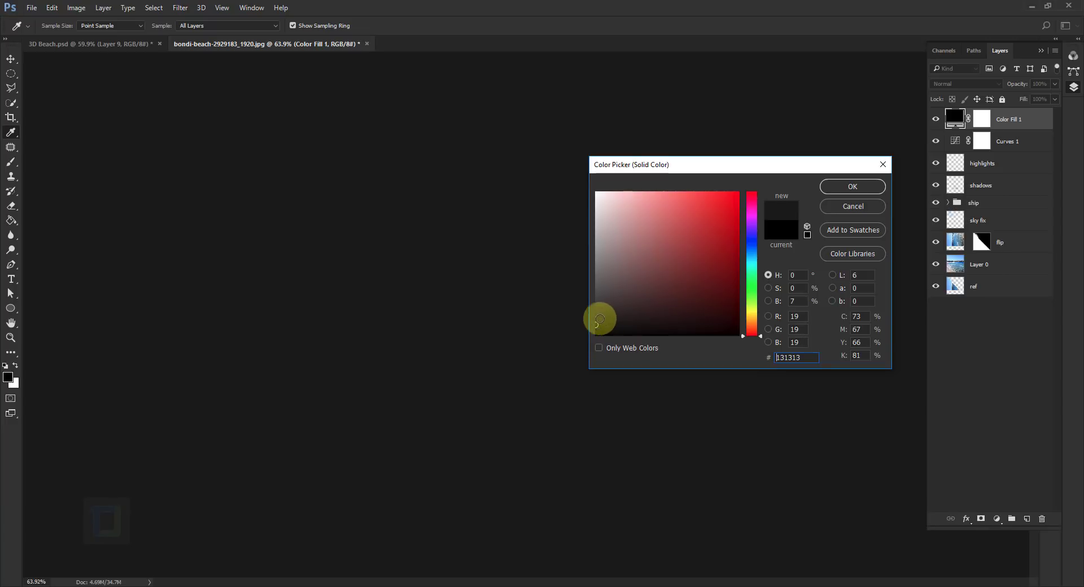
left_click(595, 323)
left_click_drag(594, 323, 596, 323)
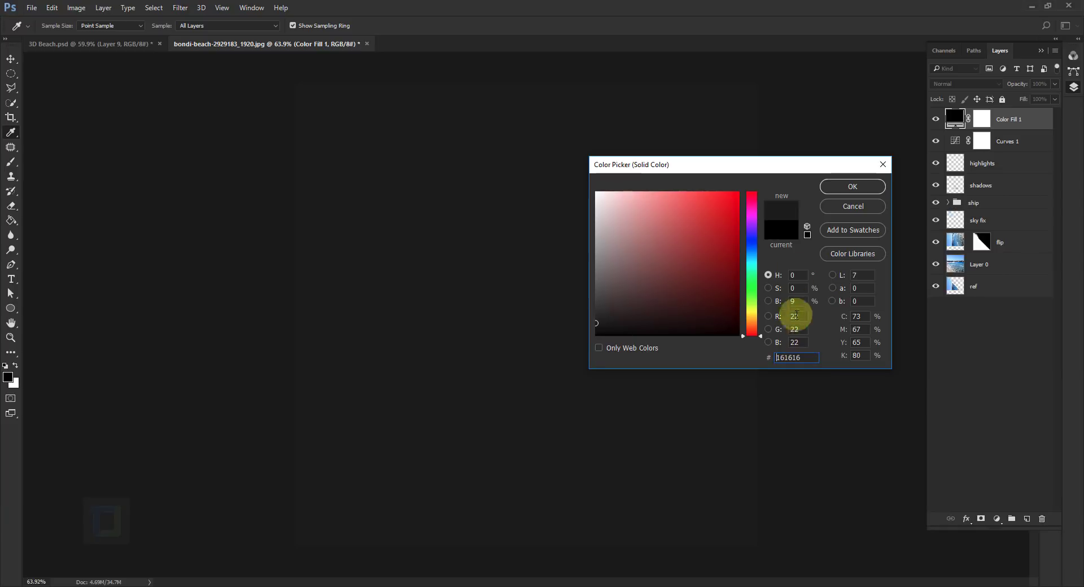
left_click(852, 186)
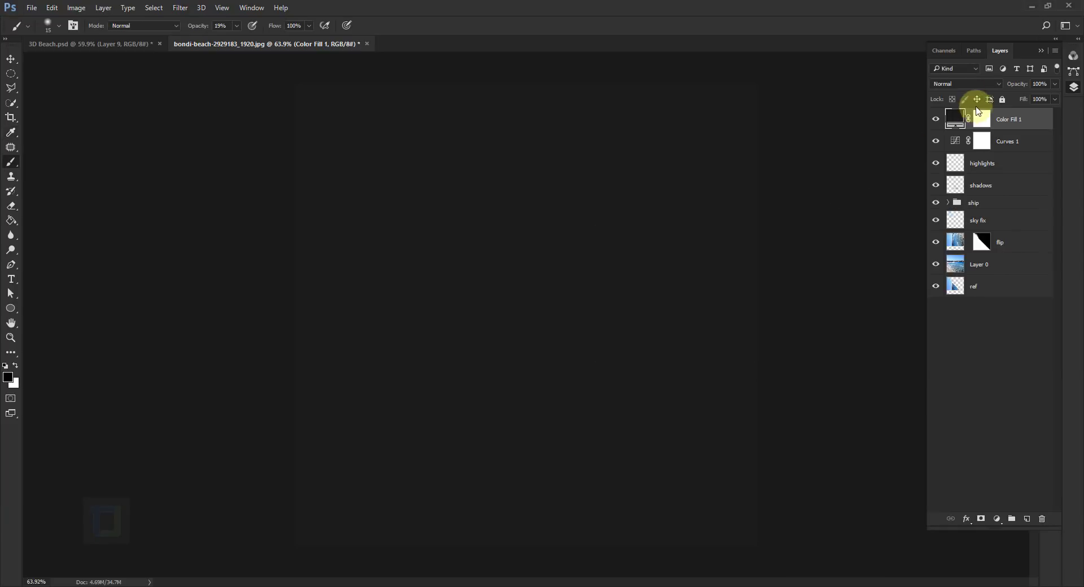
- Set the color fill layer's blend mode to Exclusion and toggle its visibility to compare the effect
left_click(965, 84)
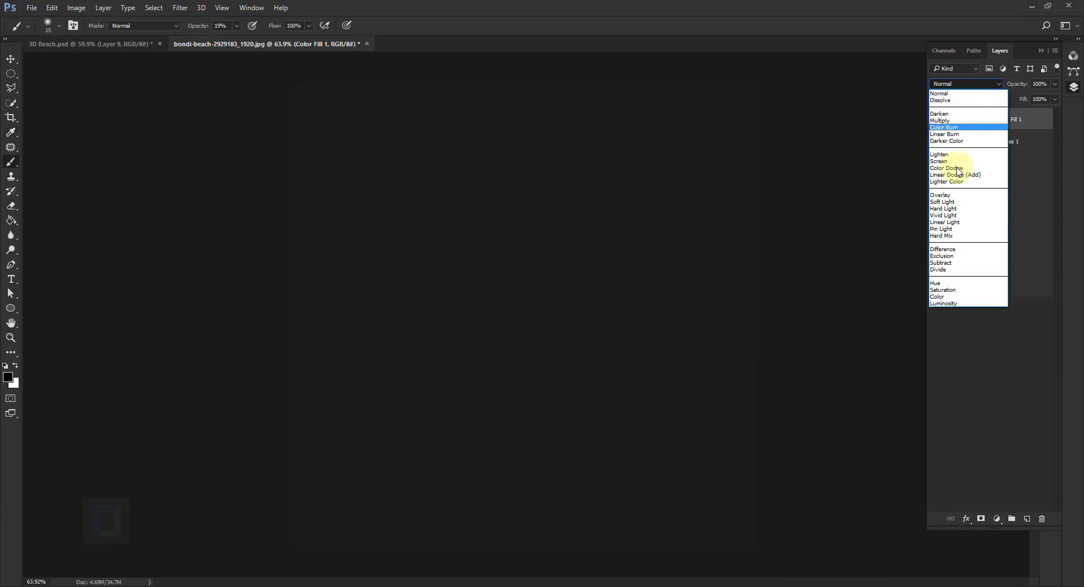
left_click(941, 256)
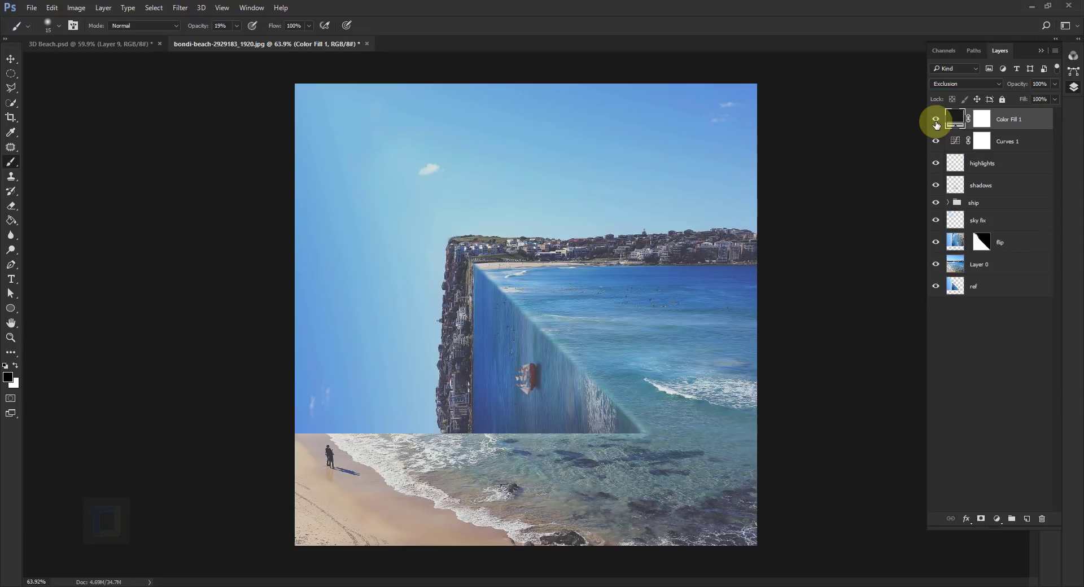
left_click(936, 122)
left_click(936, 122)
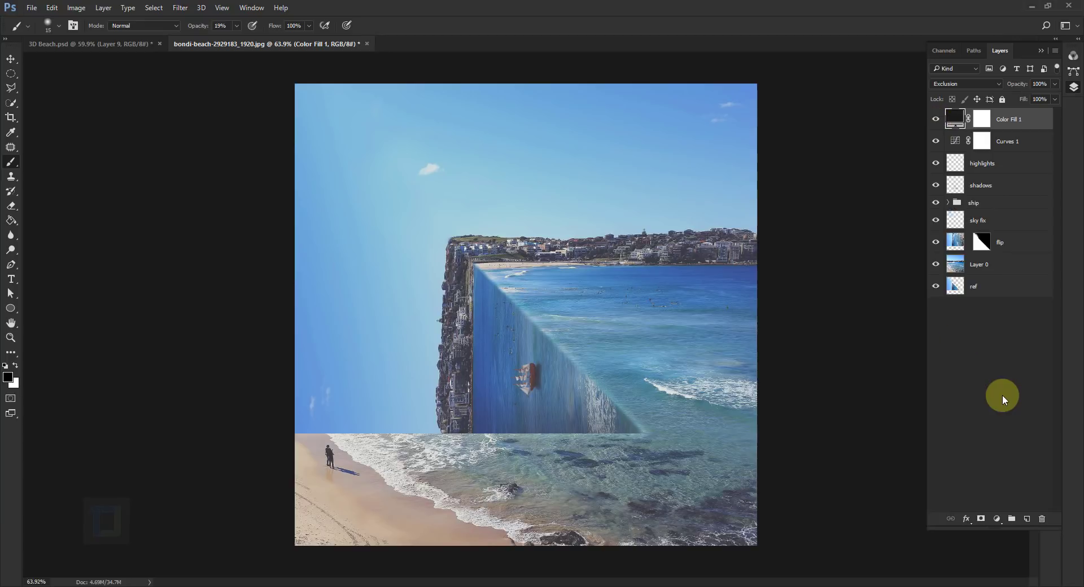
- Add a Vibrance adjustment above the color fill with Vibrance at +82, and toggle the top adjustment layers to compare the grading
left_click(996, 519)
left_click(1005, 364)
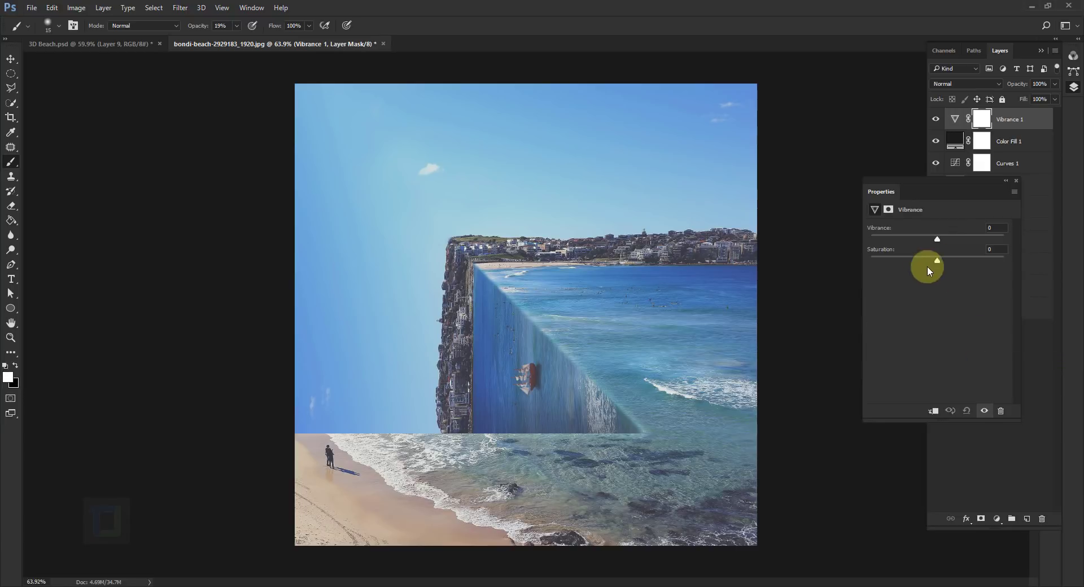
left_click_drag(984, 241, 992, 241)
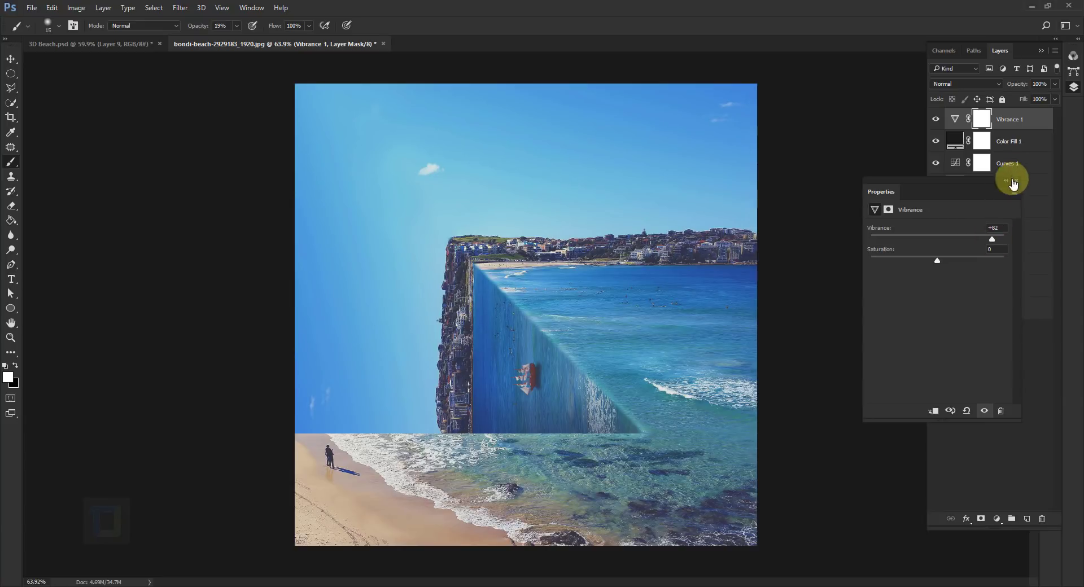
left_click(1017, 179)
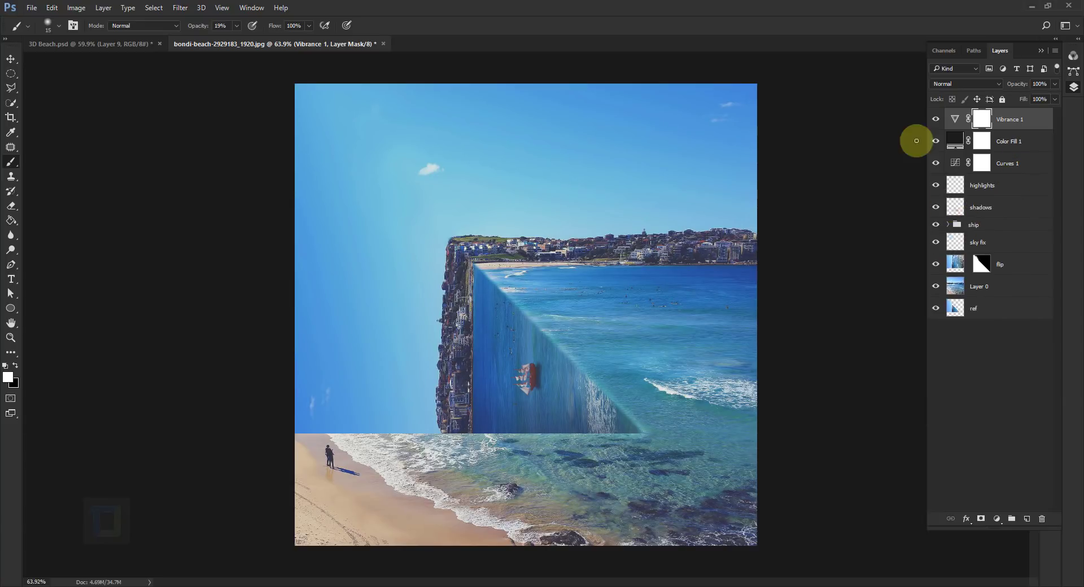
left_click_drag(939, 120, 935, 141)
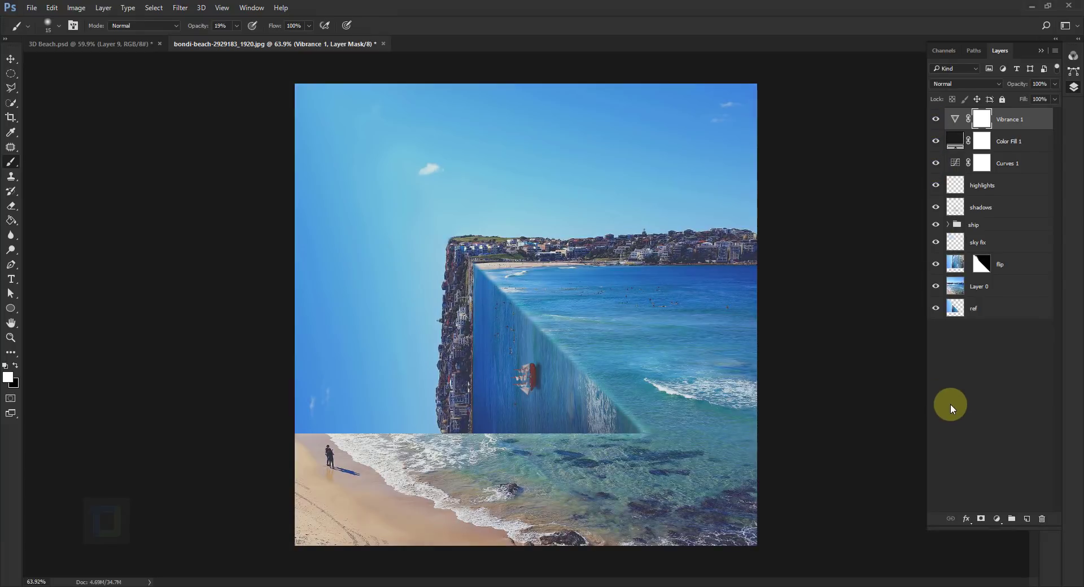